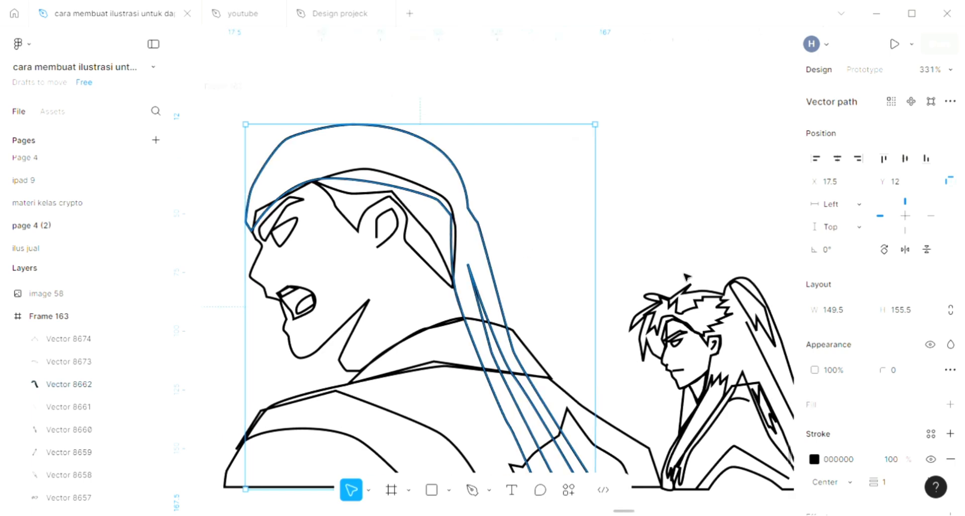
- Add a fill to the headband shape and sample the maroon swatch colour for it with the eyedropper
{"action": "left_click", "coordinate": [950, 404]}
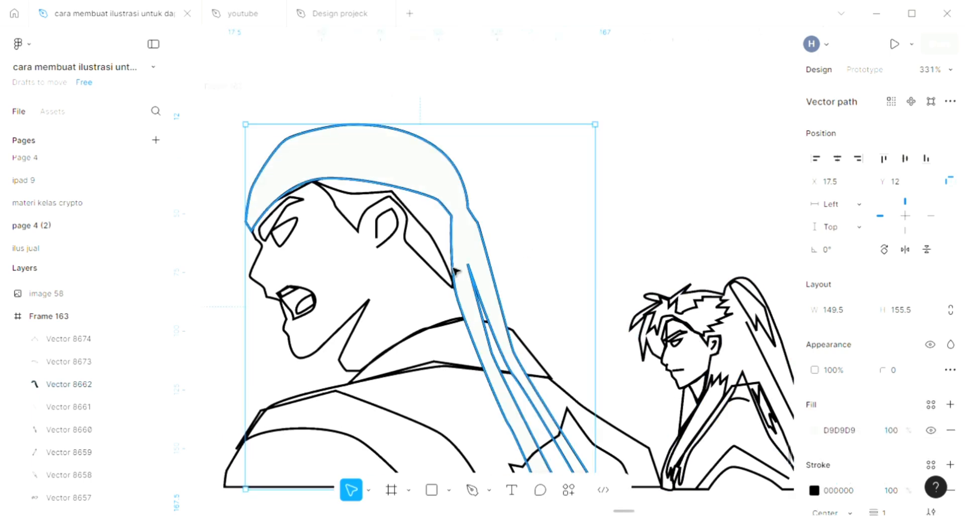
{"action": "scroll", "coordinate": [430, 260], "scroll_direction": "down", "scroll_amount": 2}
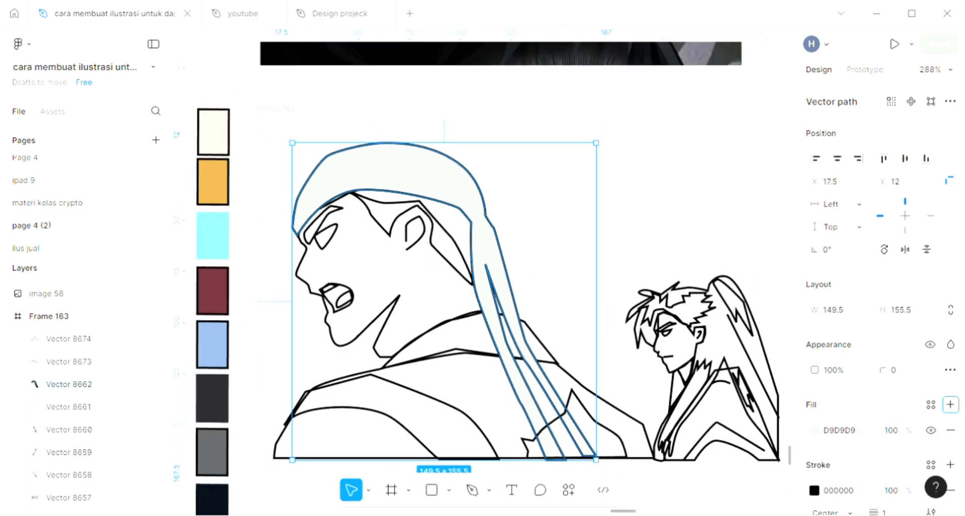
{"action": "key", "text": "i"}
{"action": "left_click", "coordinate": [246, 323]}
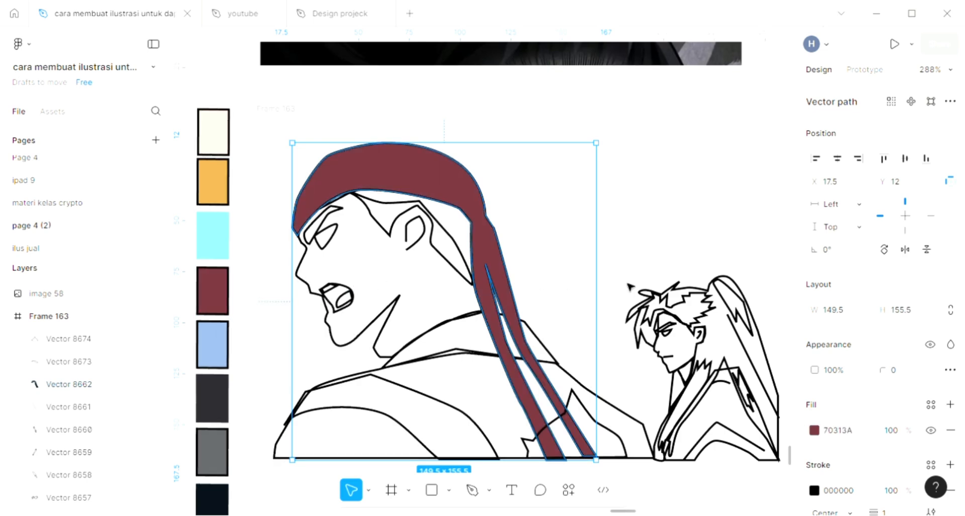
- Select the second character's hair shape, add a fill, and sample the light blue swatch colour for it
{"action": "scroll", "coordinate": [707, 318], "scroll_direction": "right", "scroll_amount": 1}
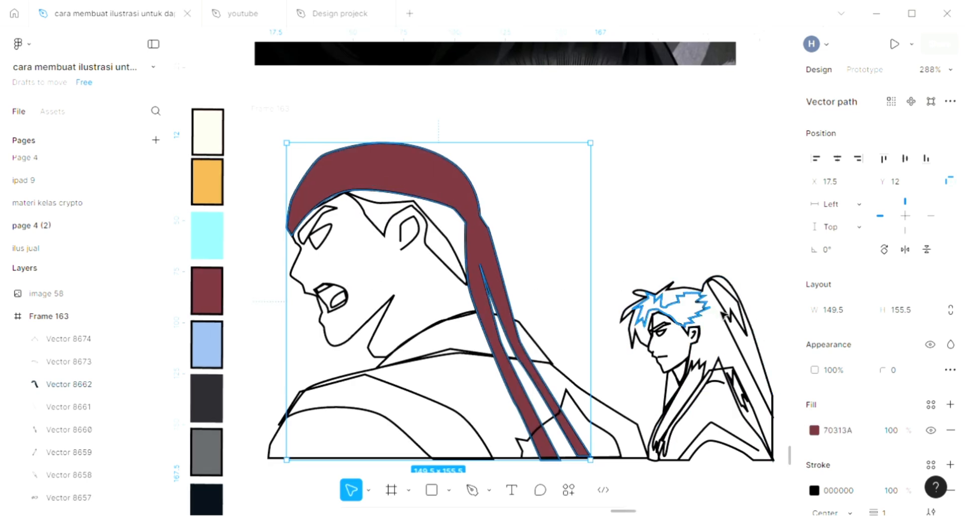
{"action": "left_click", "coordinate": [754, 334]}
{"action": "scroll", "coordinate": [779, 348], "scroll_direction": "right", "scroll_amount": 1}
{"action": "scroll", "coordinate": [773, 340], "scroll_direction": "right", "scroll_amount": 5}
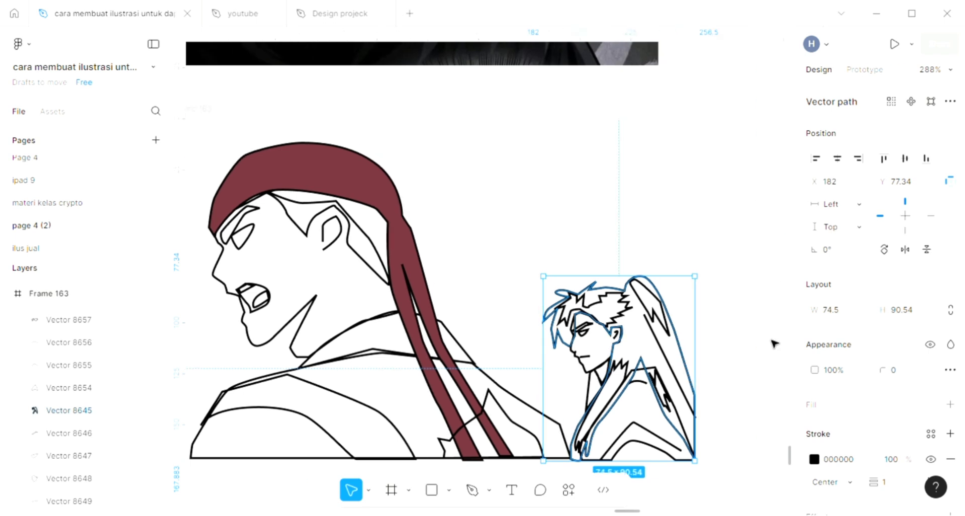
{"action": "scroll", "coordinate": [773, 340], "scroll_direction": "down", "scroll_amount": 3}
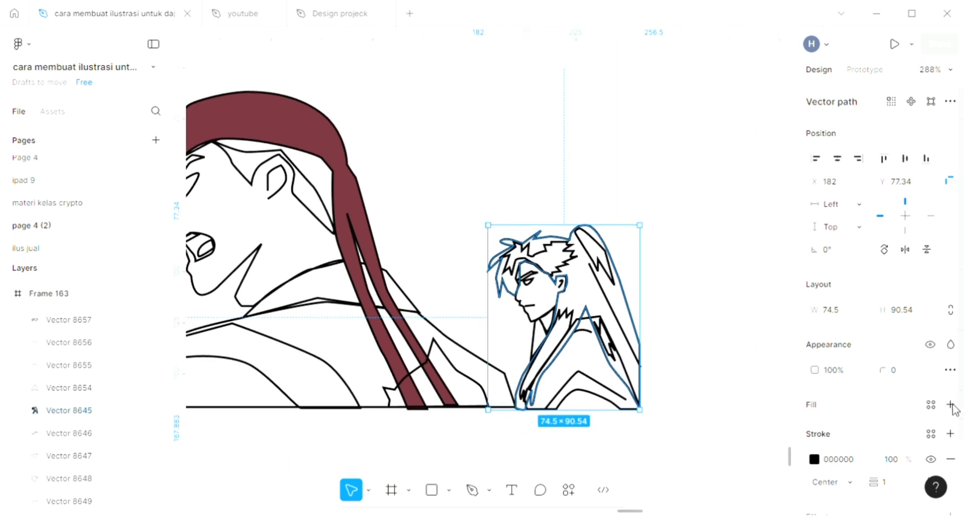
{"action": "left_click", "coordinate": [950, 404]}
{"action": "scroll", "coordinate": [623, 327], "scroll_direction": "left", "scroll_amount": 10}
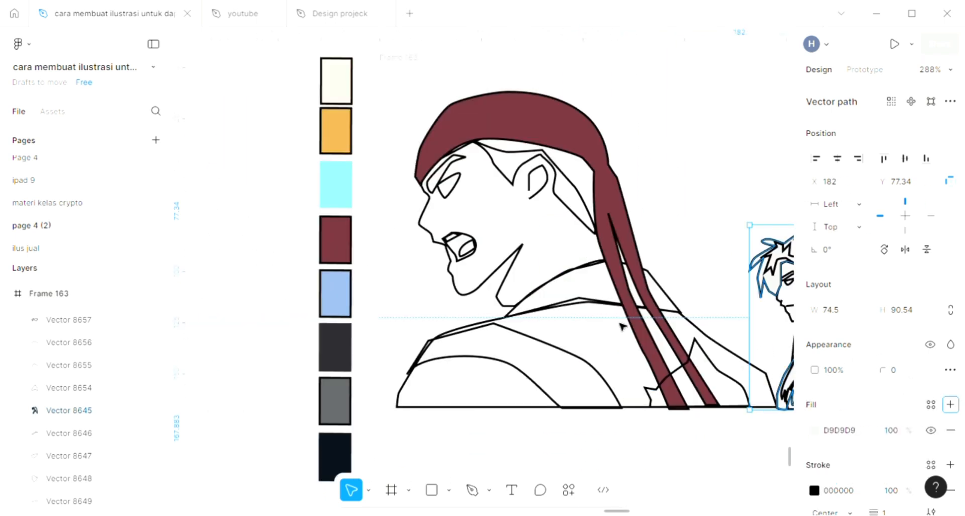
{"action": "scroll", "coordinate": [601, 314], "scroll_direction": "right", "scroll_amount": 2}
{"action": "key", "text": "i"}
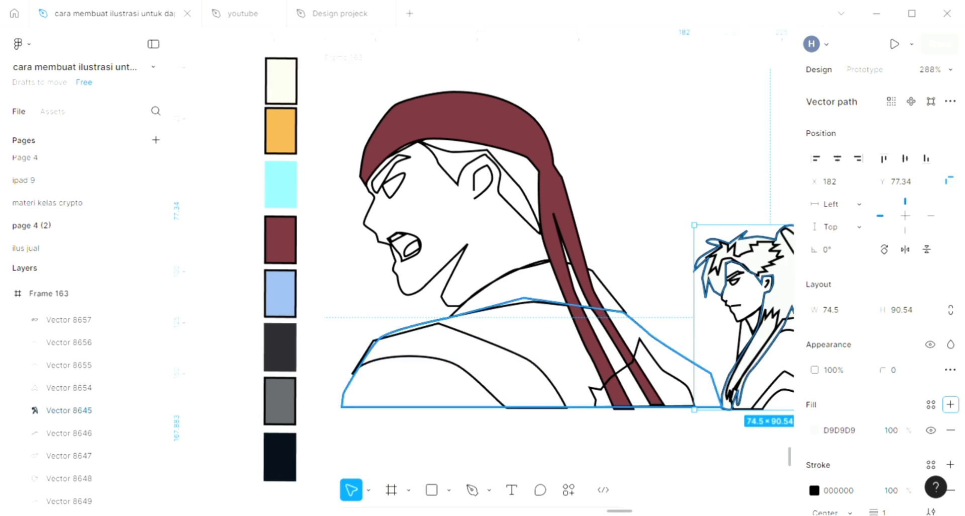
{"action": "left_click", "coordinate": [282, 307]}
- Change the hair fill colour to a light purple in the colour picker
{"action": "scroll", "coordinate": [276, 302], "scroll_direction": "right", "scroll_amount": 4}
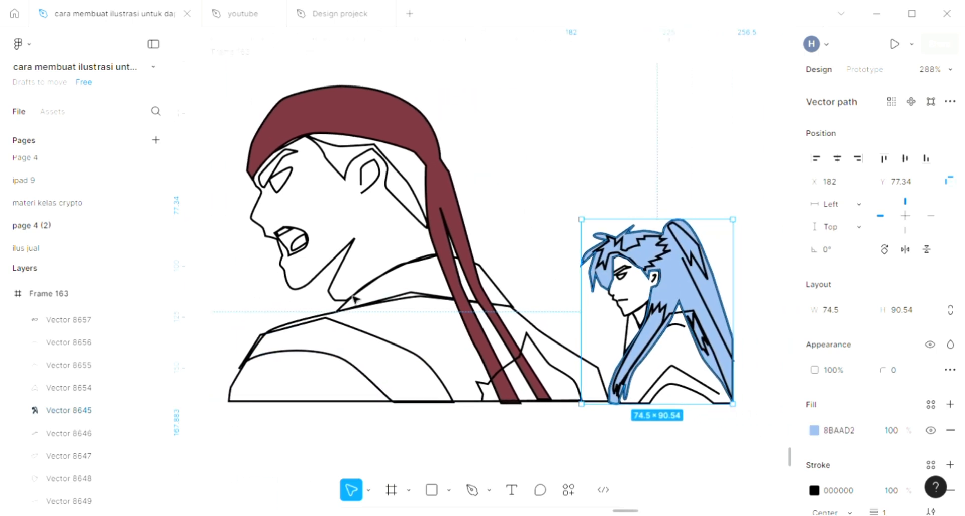
{"action": "scroll", "coordinate": [618, 274], "scroll_direction": "right", "scroll_amount": 3}
{"action": "scroll", "coordinate": [648, 271], "scroll_direction": "up", "scroll_amount": 3}
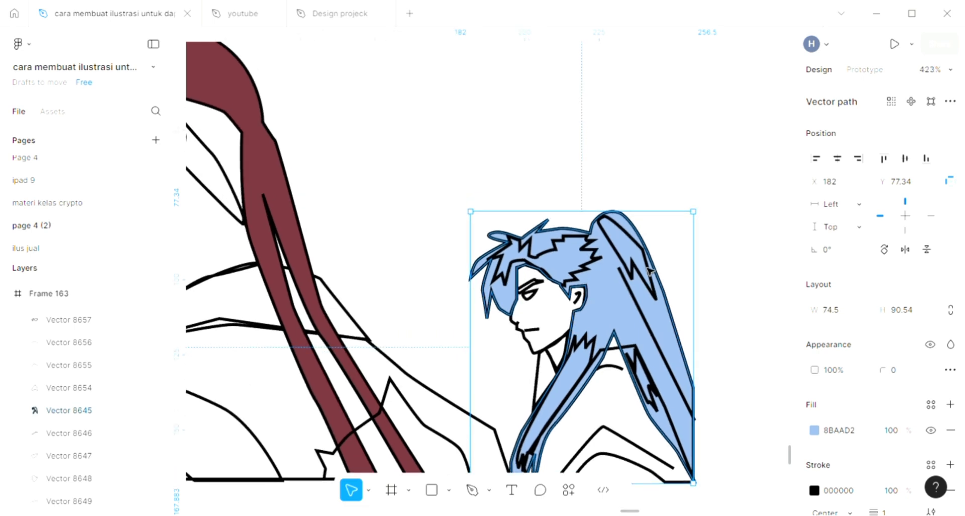
{"action": "scroll", "coordinate": [648, 271], "scroll_direction": "right", "scroll_amount": 5}
{"action": "scroll", "coordinate": [653, 276], "scroll_direction": "down", "scroll_amount": 3}
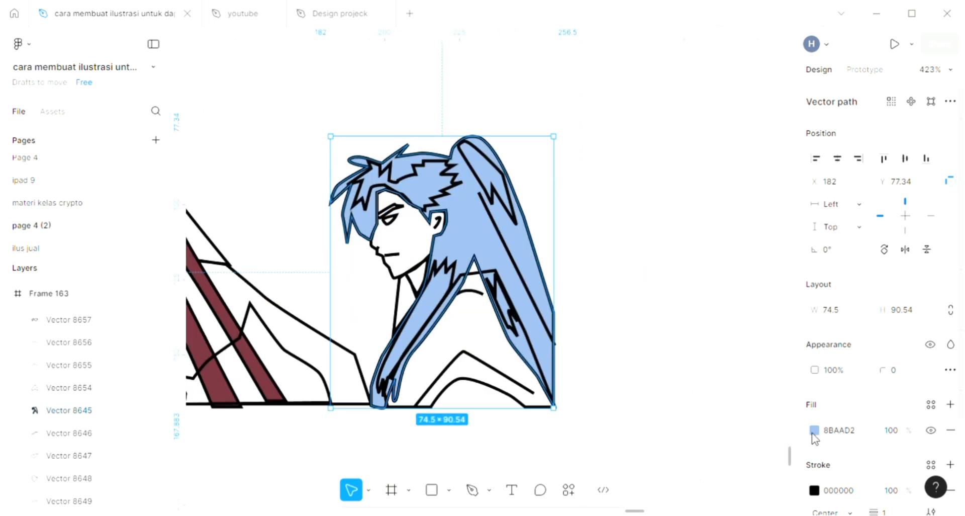
{"action": "left_click", "coordinate": [813, 430]}
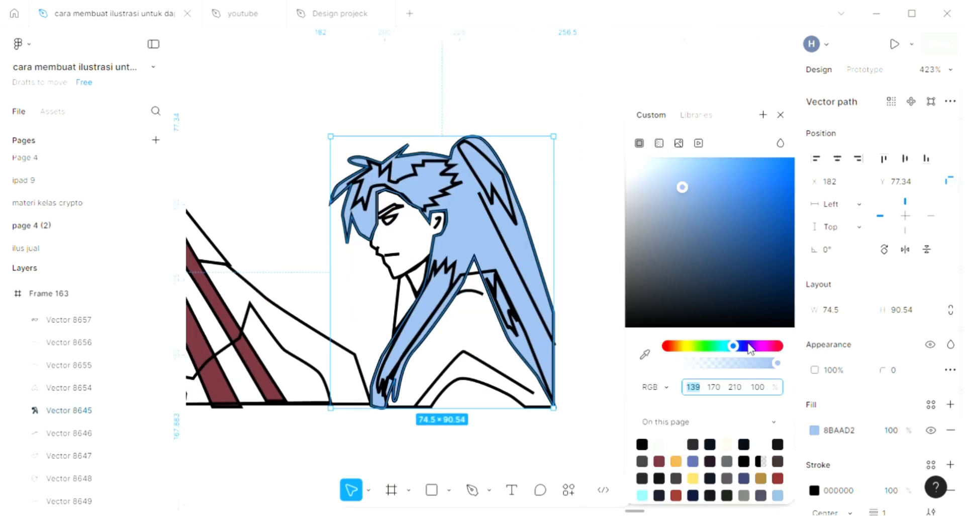
{"action": "left_click", "coordinate": [751, 345]}
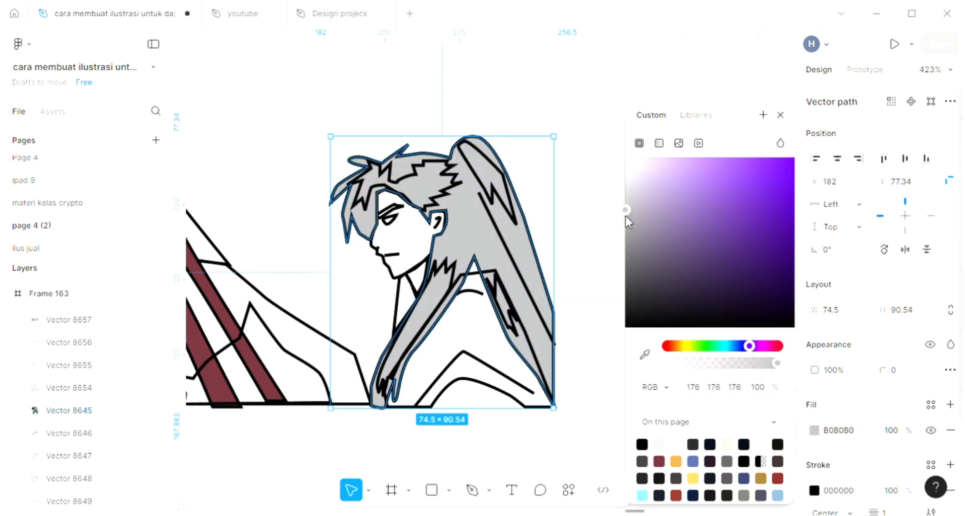
{"action": "left_click", "coordinate": [587, 215]}
- Select Frame 163, set its background fill to light pink F9C7C7, and convert it to a linear gradient
{"action": "scroll", "coordinate": [587, 215], "scroll_direction": "down", "scroll_amount": 1}
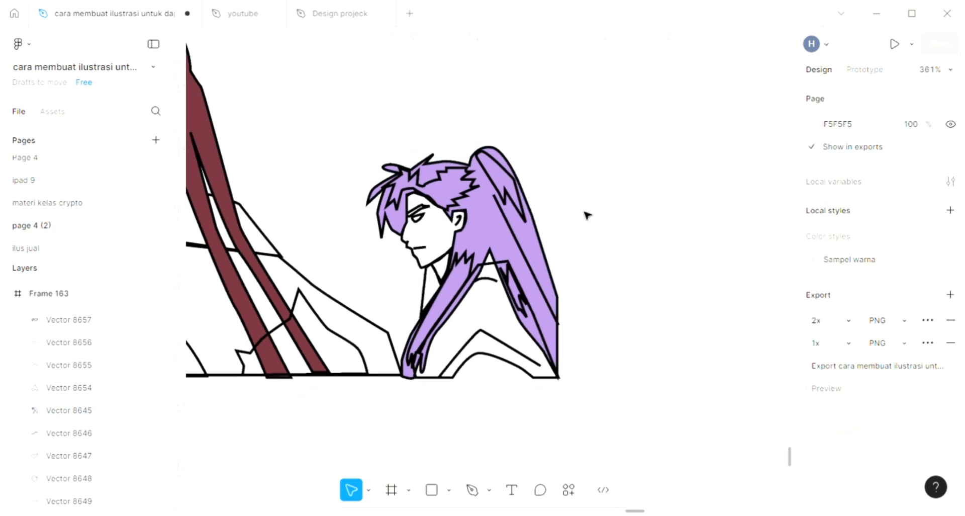
{"action": "scroll", "coordinate": [587, 215], "scroll_direction": "left", "scroll_amount": 3}
{"action": "scroll", "coordinate": [587, 215], "scroll_direction": "up", "scroll_amount": 1}
{"action": "scroll", "coordinate": [587, 215], "scroll_direction": "down", "scroll_amount": 1}
{"action": "scroll", "coordinate": [587, 215], "scroll_direction": "left", "scroll_amount": 5}
{"action": "scroll", "coordinate": [587, 215], "scroll_direction": "up", "scroll_amount": 1}
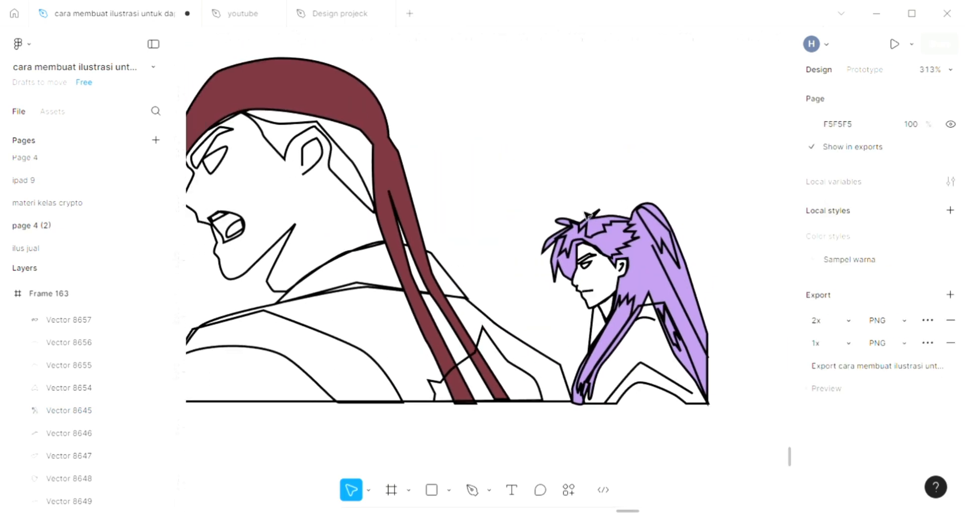
{"action": "scroll", "coordinate": [586, 215], "scroll_direction": "up", "scroll_amount": 1}
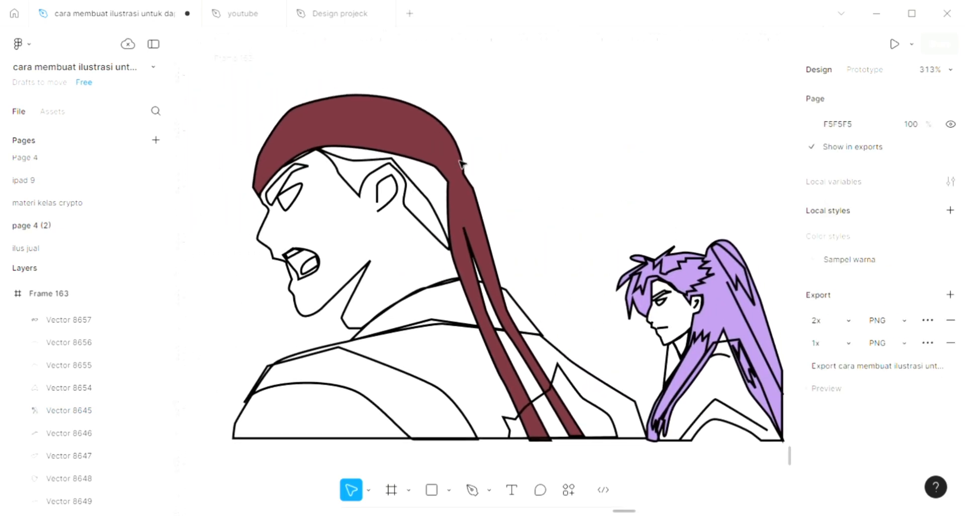
{"action": "left_click", "coordinate": [257, 74]}
{"action": "scroll", "coordinate": [262, 80], "scroll_direction": "right", "scroll_amount": 3}
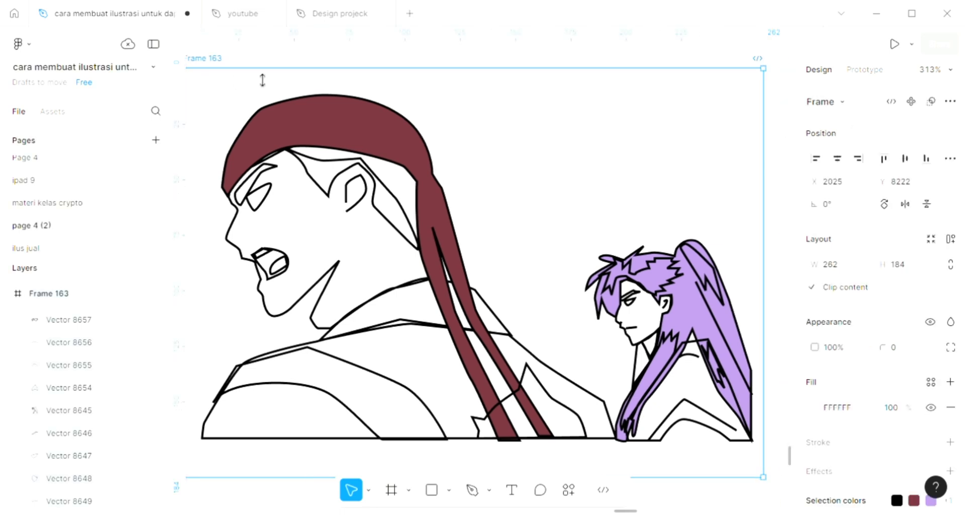
{"action": "scroll", "coordinate": [521, 244], "scroll_direction": "down", "scroll_amount": 1}
{"action": "scroll", "coordinate": [521, 243], "scroll_direction": "right", "scroll_amount": 2}
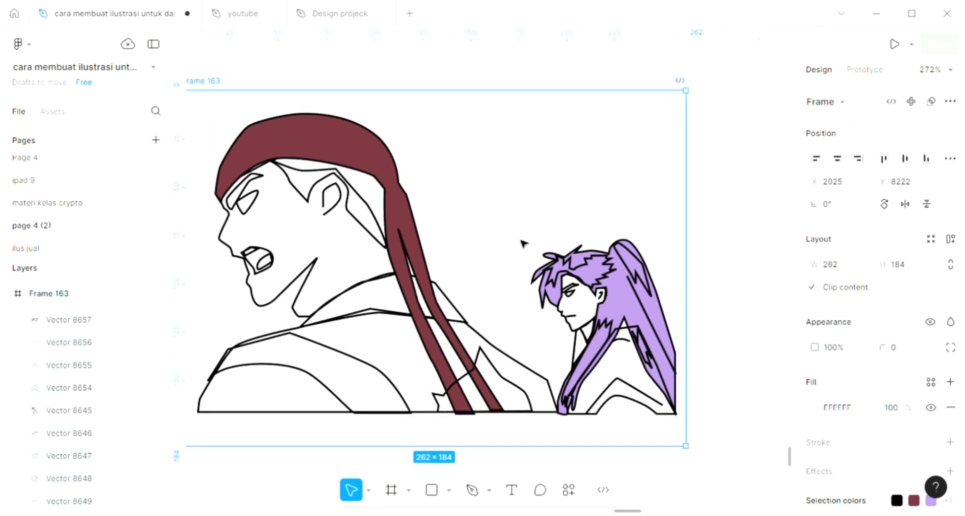
{"action": "scroll", "coordinate": [738, 361], "scroll_direction": "right", "scroll_amount": 1}
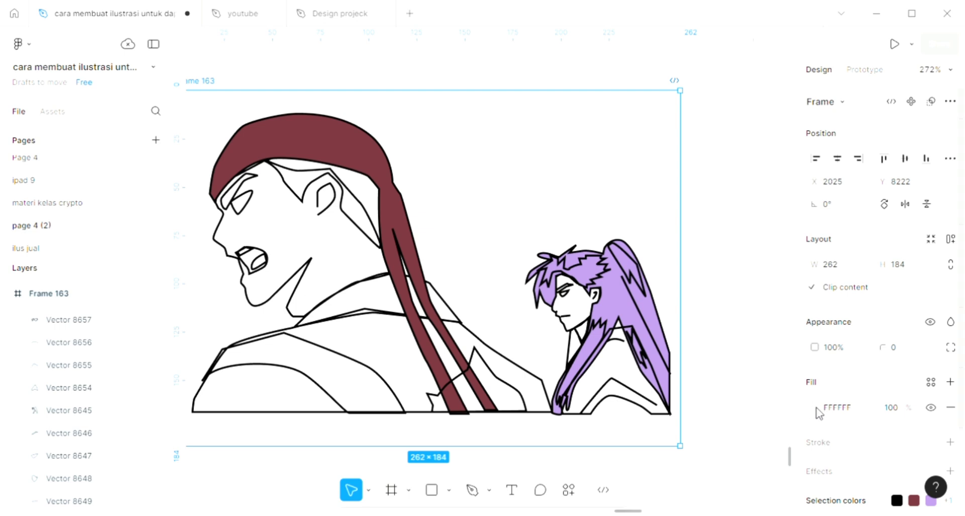
{"action": "left_click", "coordinate": [816, 409]}
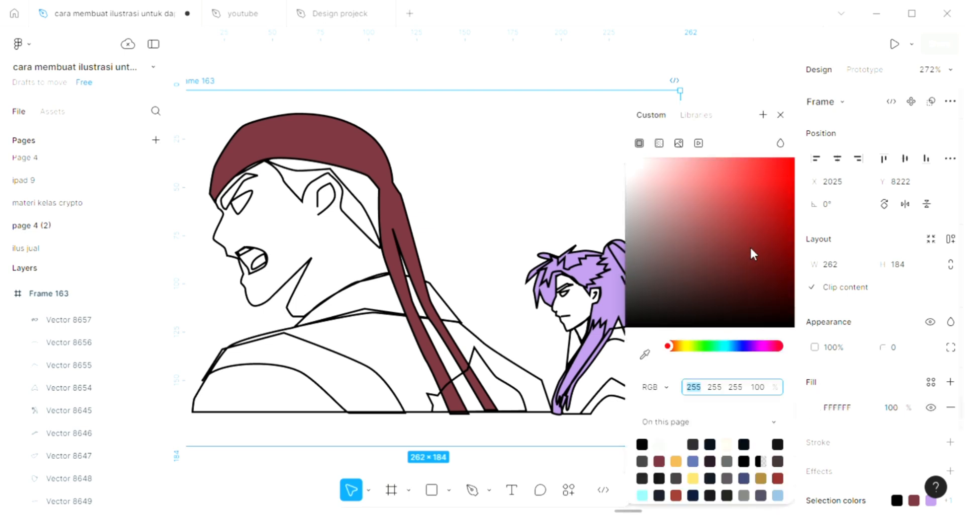
{"action": "left_click", "coordinate": [659, 168]}
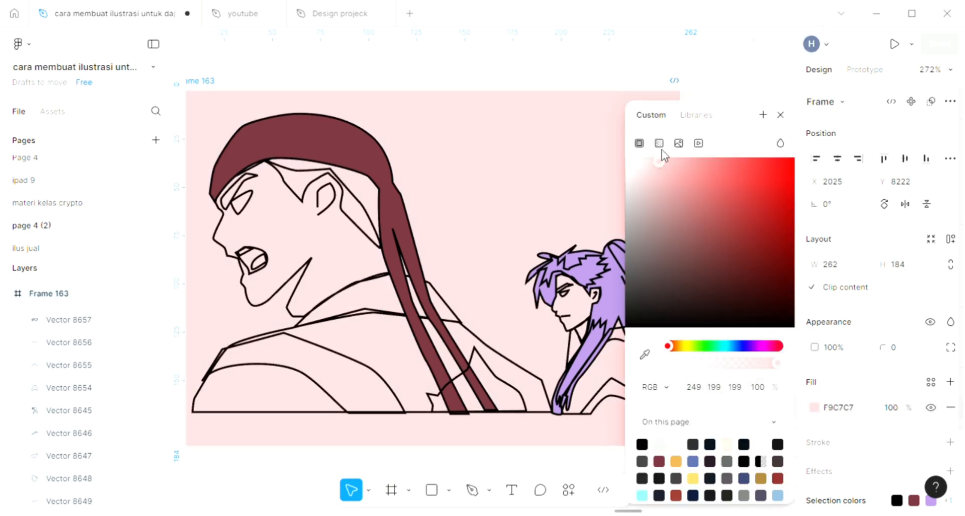
{"action": "left_click", "coordinate": [660, 143]}
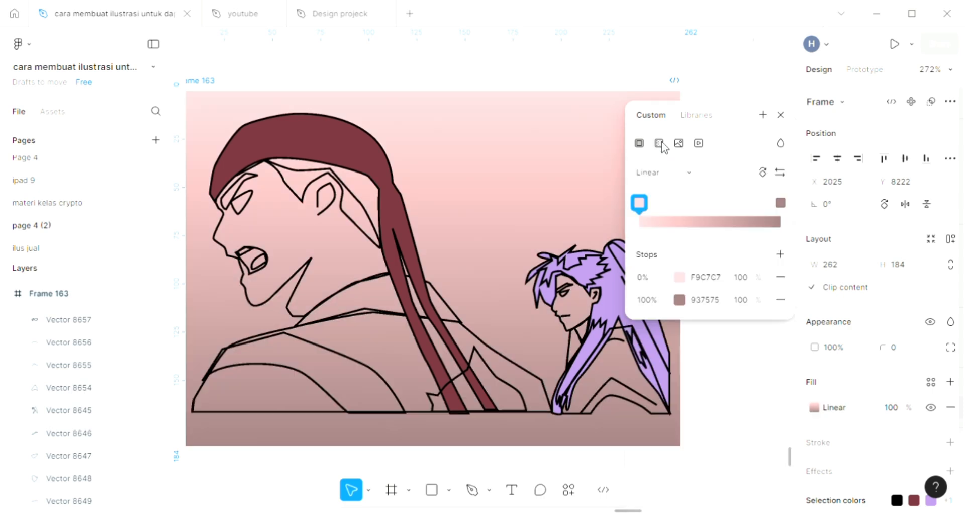
- Change the gradient's first stop colour to light mint green C7F9DD
{"action": "left_click", "coordinate": [679, 278]}
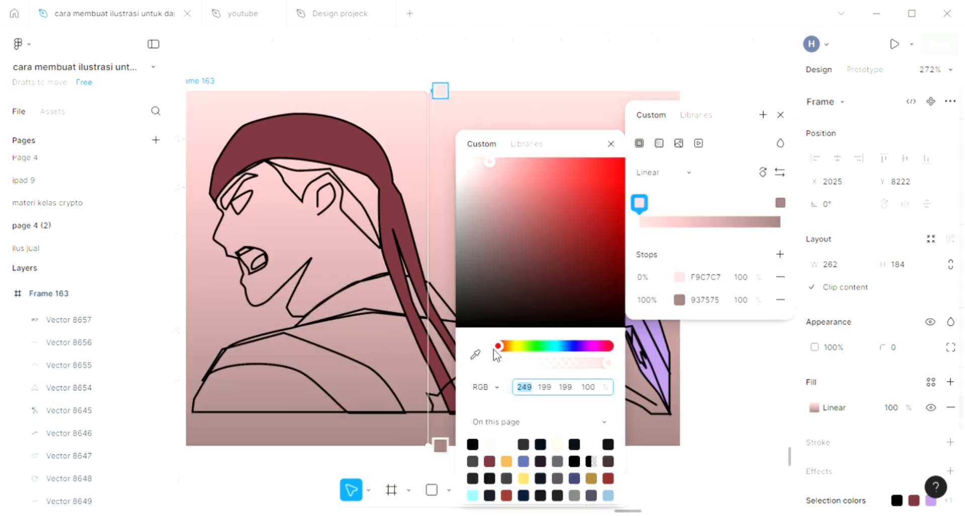
{"action": "left_click", "coordinate": [512, 347]}
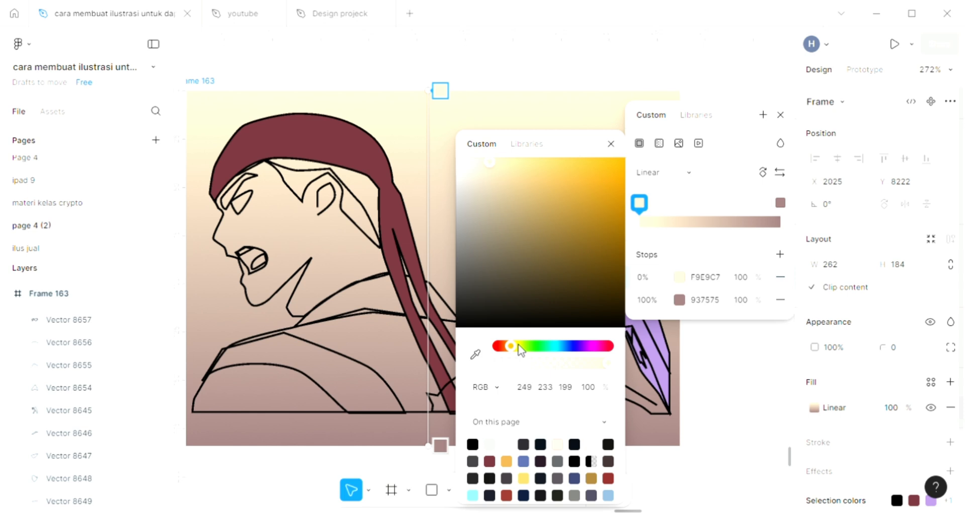
{"action": "left_click_drag", "start_coordinate": [519, 349], "coordinate": [550, 351]}
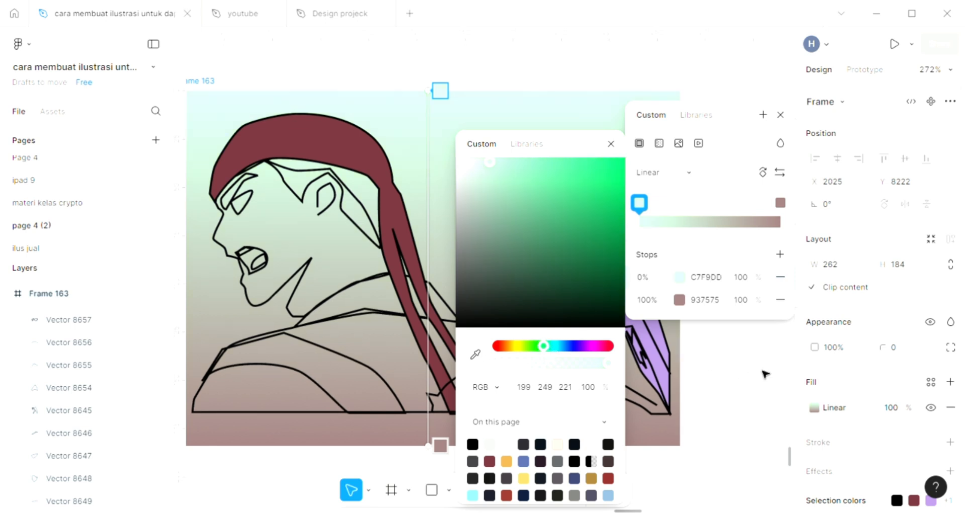
{"action": "key", "text": "Escape"}
- Select the forehead shape of the first character and add a fill to it
{"action": "scroll", "coordinate": [764, 374], "scroll_direction": "left", "scroll_amount": 3}
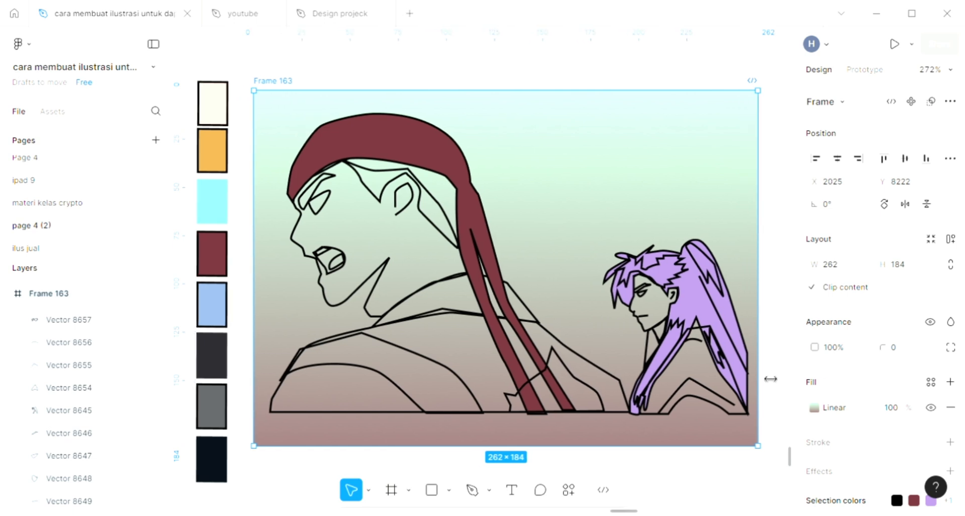
{"action": "left_click", "coordinate": [431, 232]}
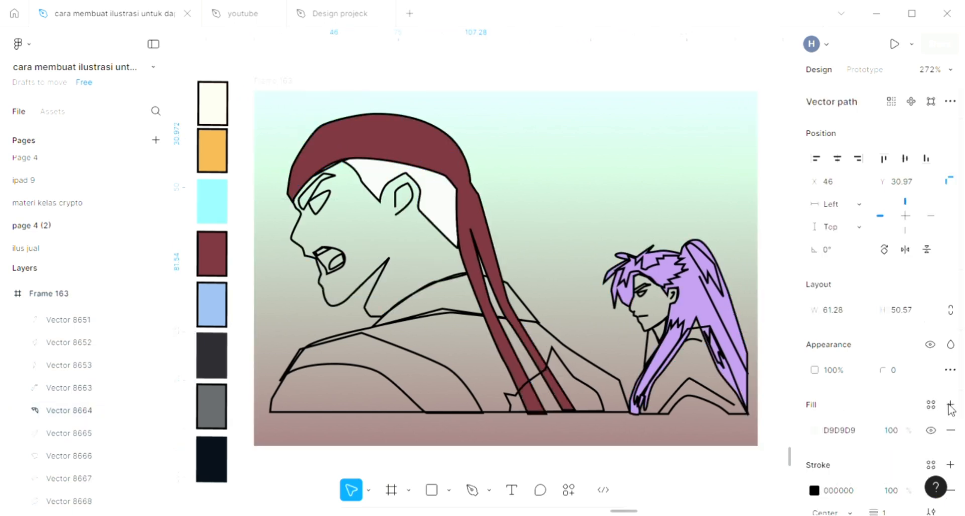
{"action": "left_click", "coordinate": [950, 405]}
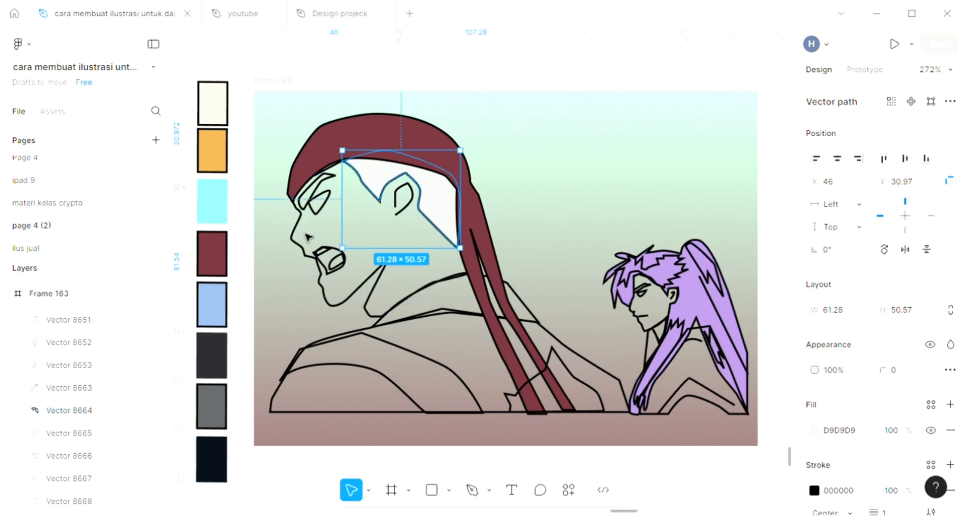
- Select the eyebrow shape, add a fill, and sample the dark charcoal swatch colour 29282D for it
{"action": "left_click", "coordinate": [312, 210]}
{"action": "scroll", "coordinate": [312, 210], "scroll_direction": "up", "scroll_amount": 4}
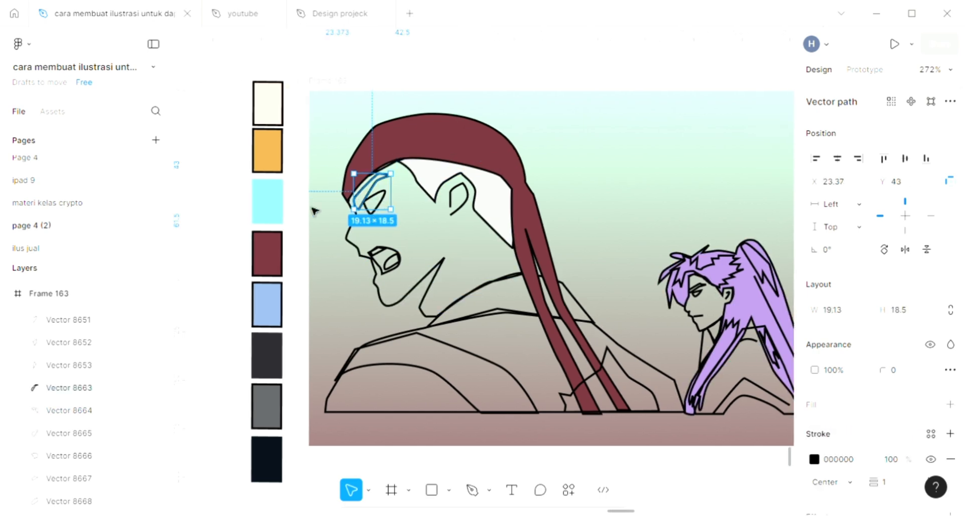
{"action": "left_click", "coordinate": [950, 404]}
{"action": "key", "text": "i"}
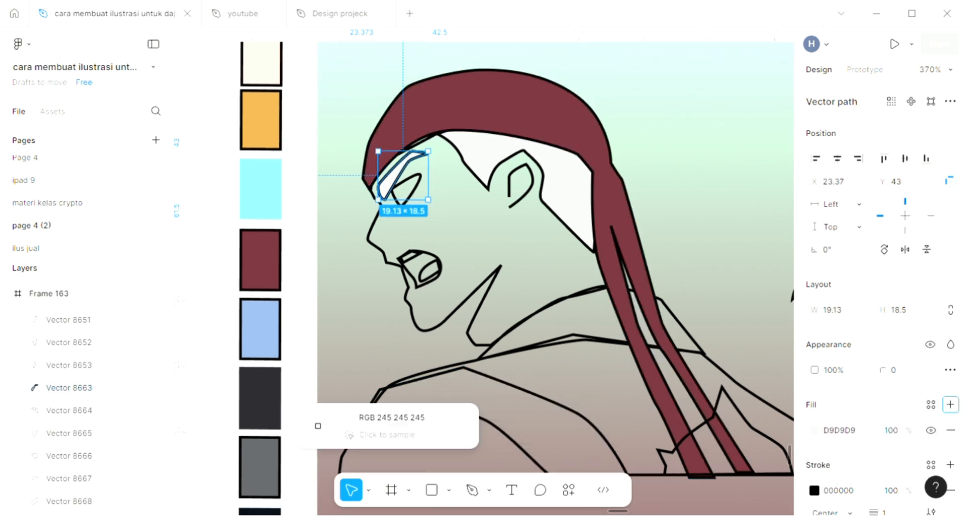
{"action": "left_click", "coordinate": [275, 416]}
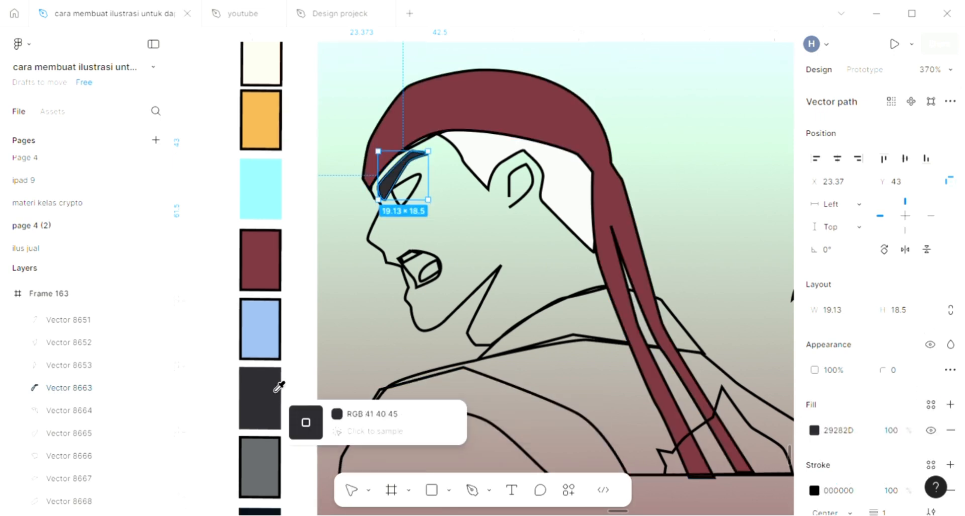
- Select the eye shape, add a fill, and sample a near-white colour from the canvas background for it
{"action": "left_click", "coordinate": [416, 191]}
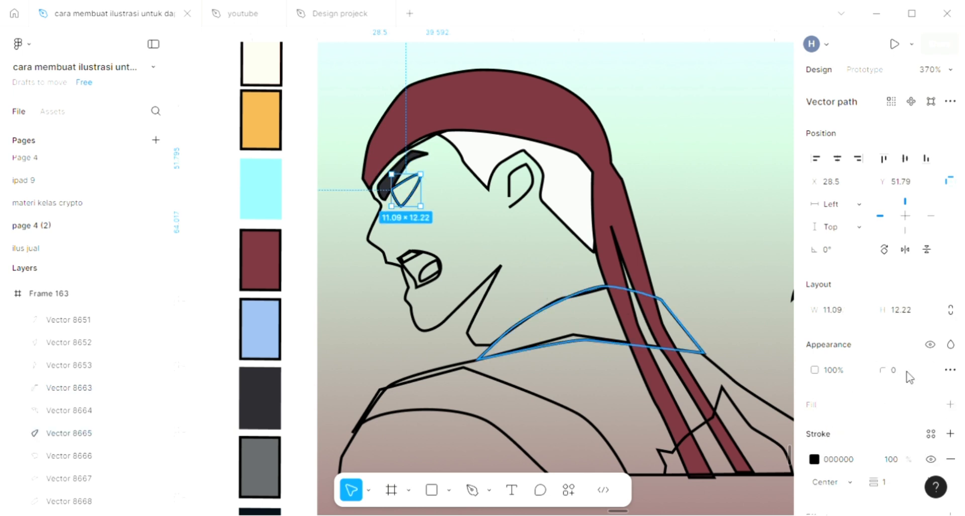
{"action": "left_click", "coordinate": [950, 407]}
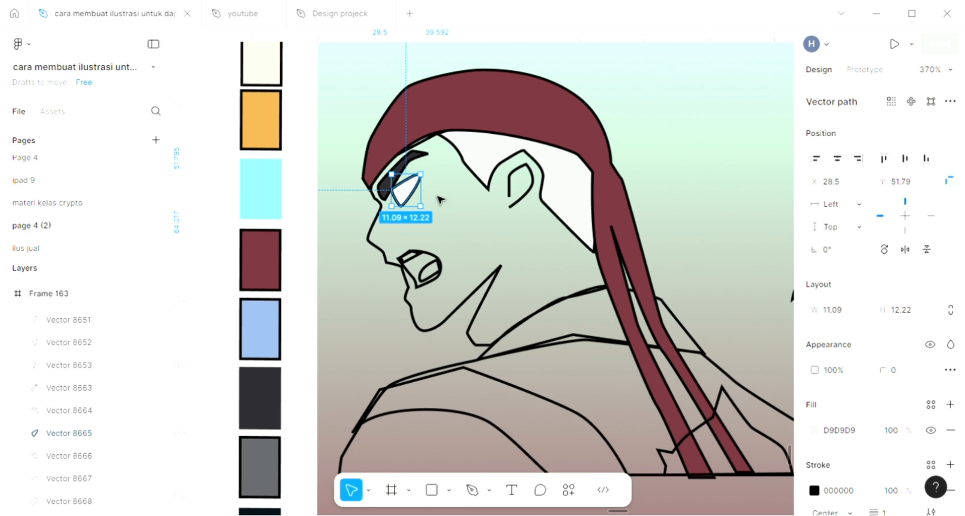
{"action": "key", "text": "i"}
{"action": "left_click", "coordinate": [301, 233]}
- Select the face skin shape, add a fill, and sample the cream swatch colour FFE2D3 for it
{"action": "left_click", "coordinate": [425, 330]}
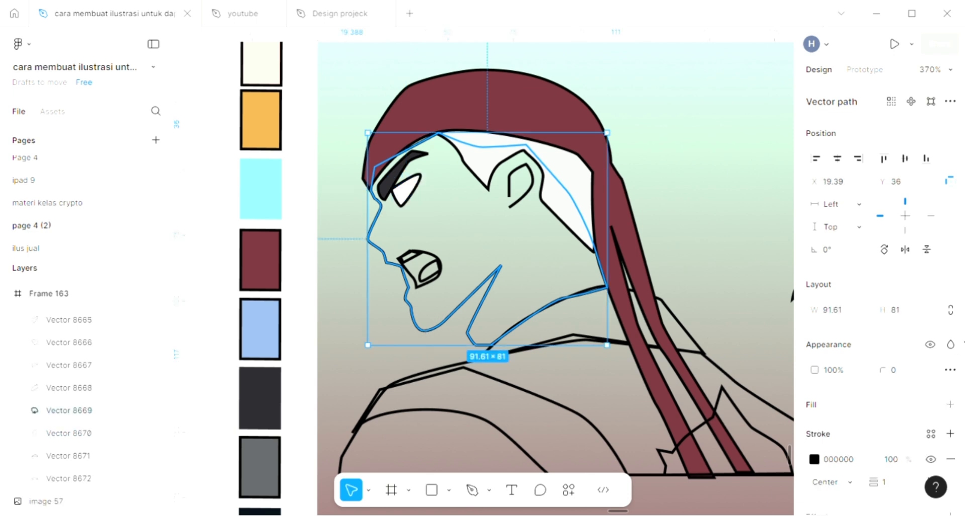
{"action": "left_click", "coordinate": [952, 404]}
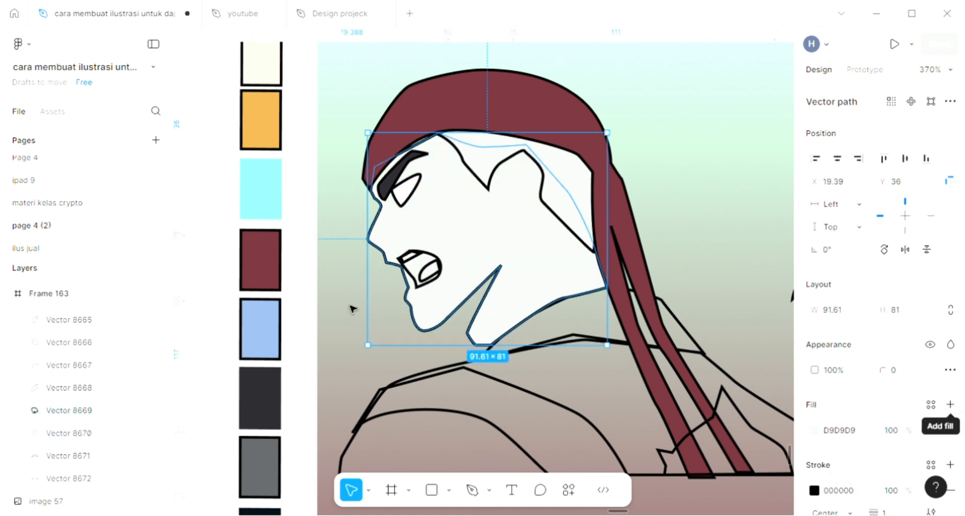
{"action": "key", "text": "i"}
{"action": "scroll", "coordinate": [301, 226], "scroll_direction": "up", "scroll_amount": 1}
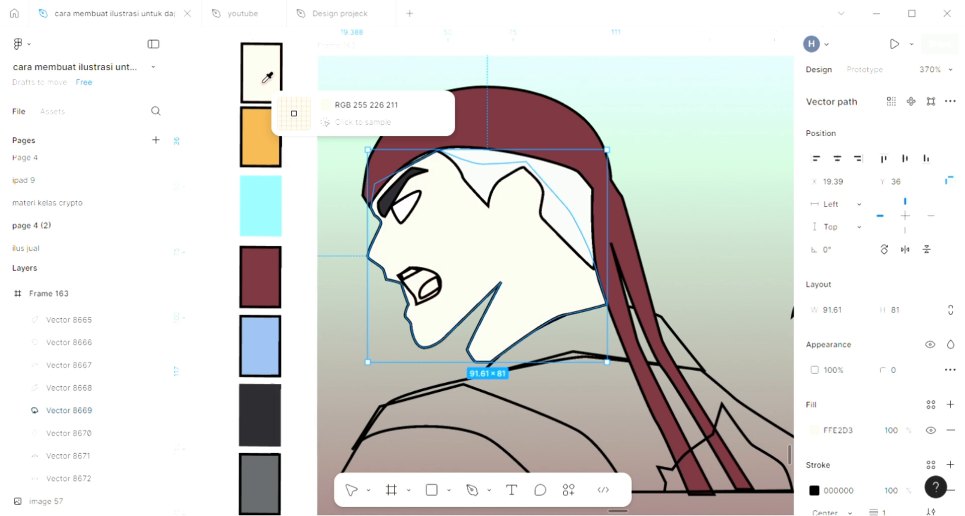
{"action": "left_click", "coordinate": [268, 76]}
{"action": "scroll", "coordinate": [561, 372], "scroll_direction": "down", "scroll_amount": 1}
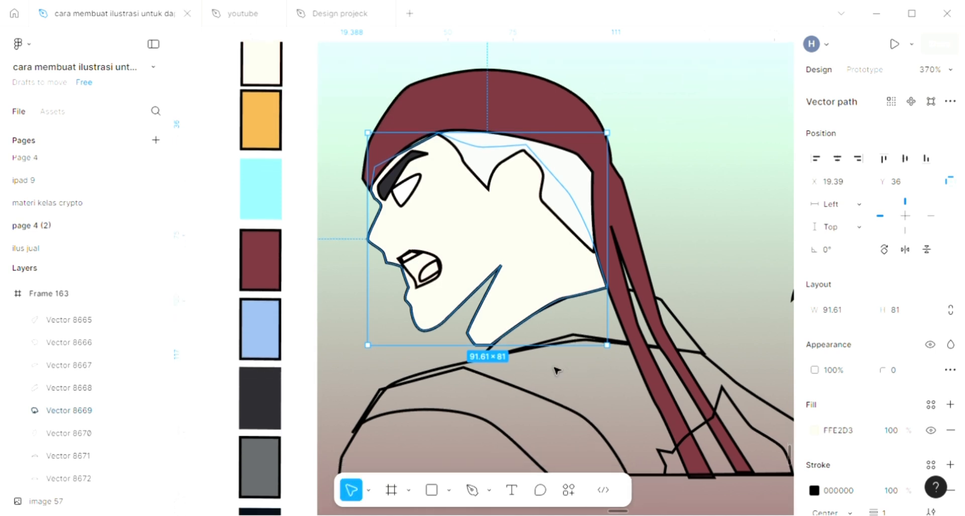
- Select the open-mouth shape, add a fill, and sample the dark charcoal colour 29282D from the eyebrow
{"action": "left_click", "coordinate": [440, 273]}
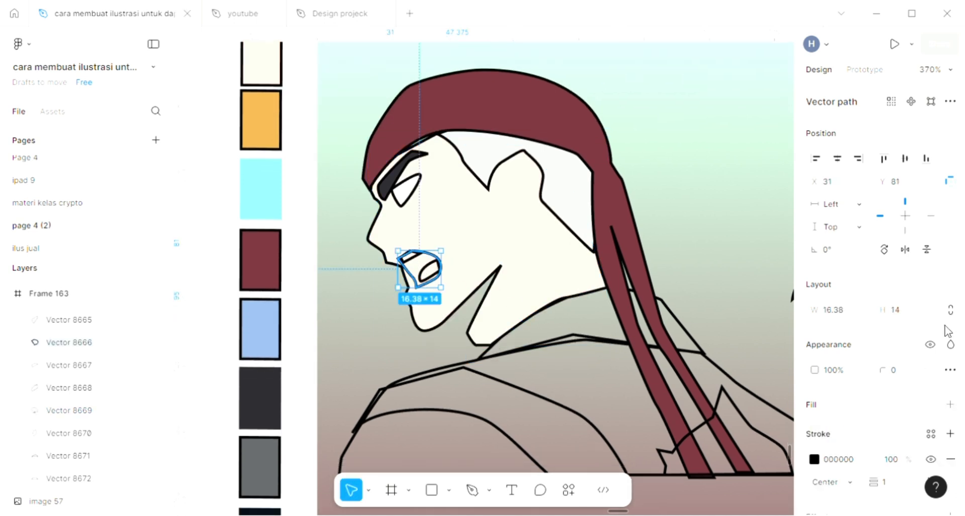
{"action": "left_click", "coordinate": [951, 405]}
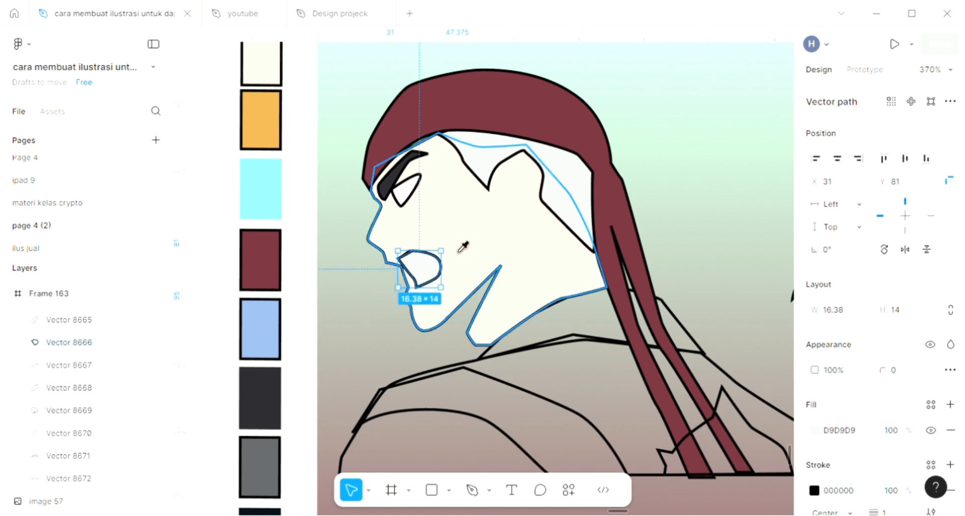
{"action": "key", "text": "i"}
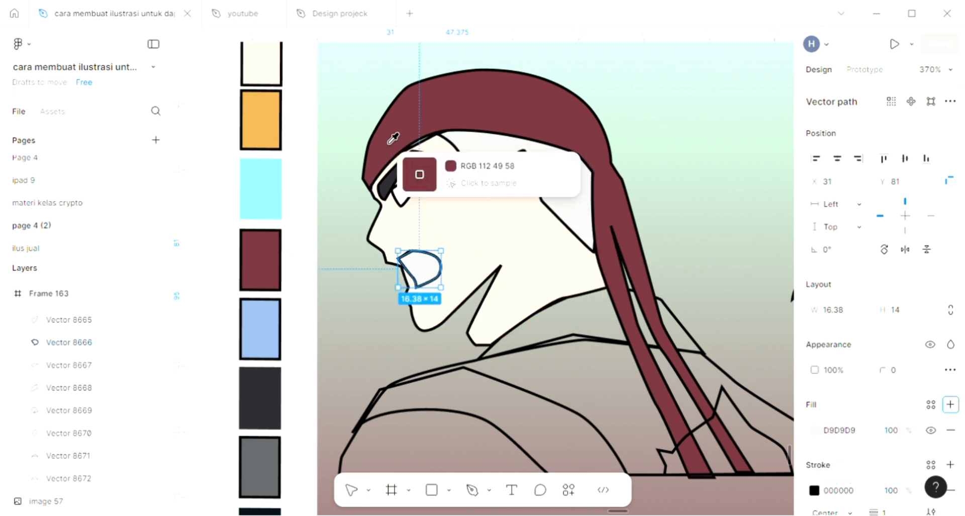
{"action": "left_click", "coordinate": [400, 174]}
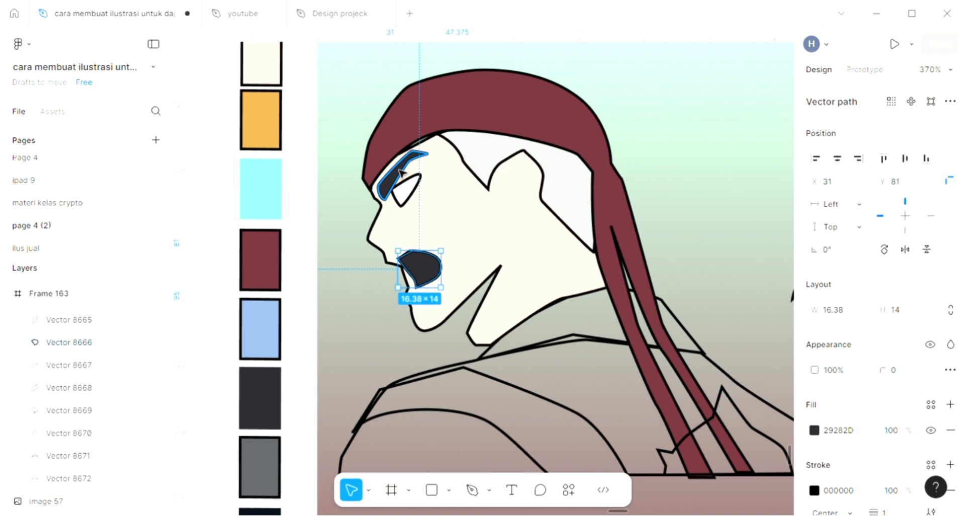
- Move the dark mouth shape backward in the layer order so it sits beneath the teeth
{"action": "key", "text": "ctrl+["}
{"action": "key", "text": "ctrl+["}
{"action": "key", "text": "ctrl+["}
{"action": "key", "text": "ctrl+["}
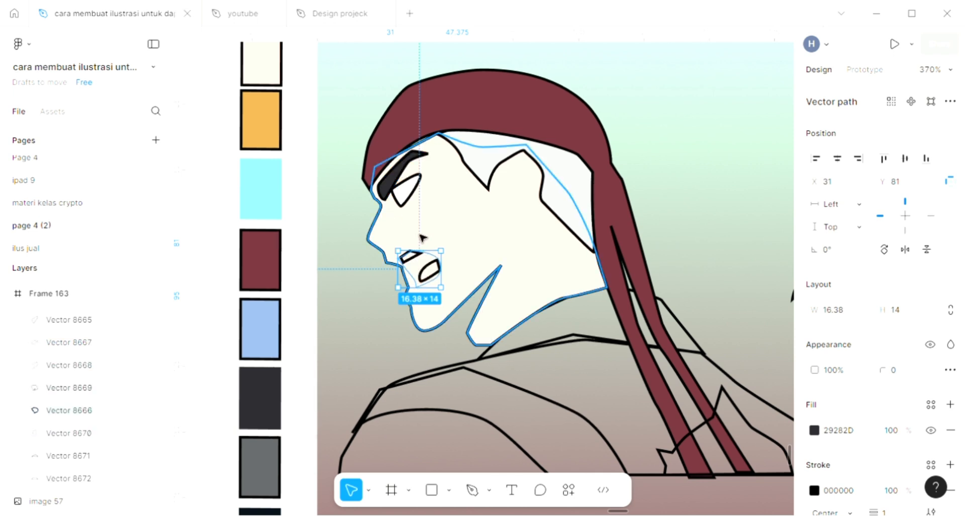
{"action": "key", "text": "ctrl+]"}
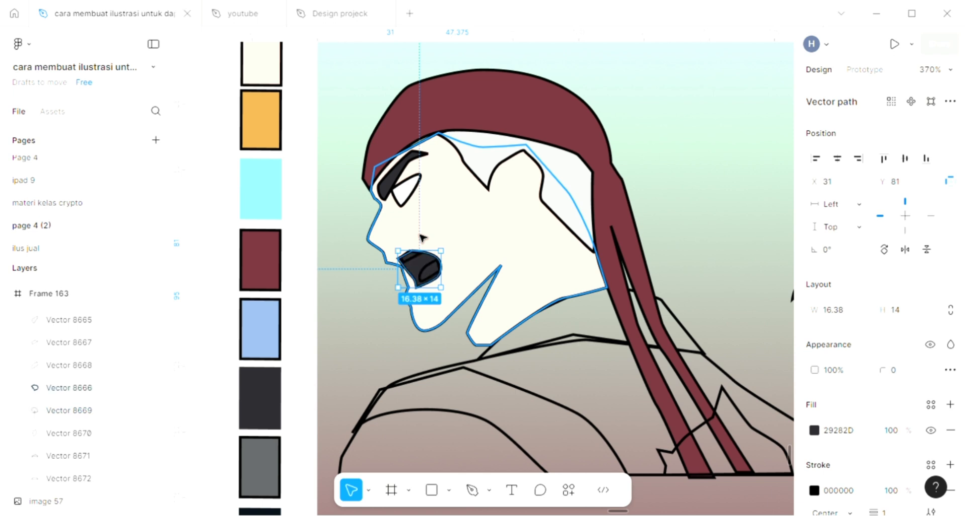
- Select the teeth shape, add a fill, and sample the near-white colour F5F5F5 from the eye
{"action": "left_click", "coordinate": [412, 257]}
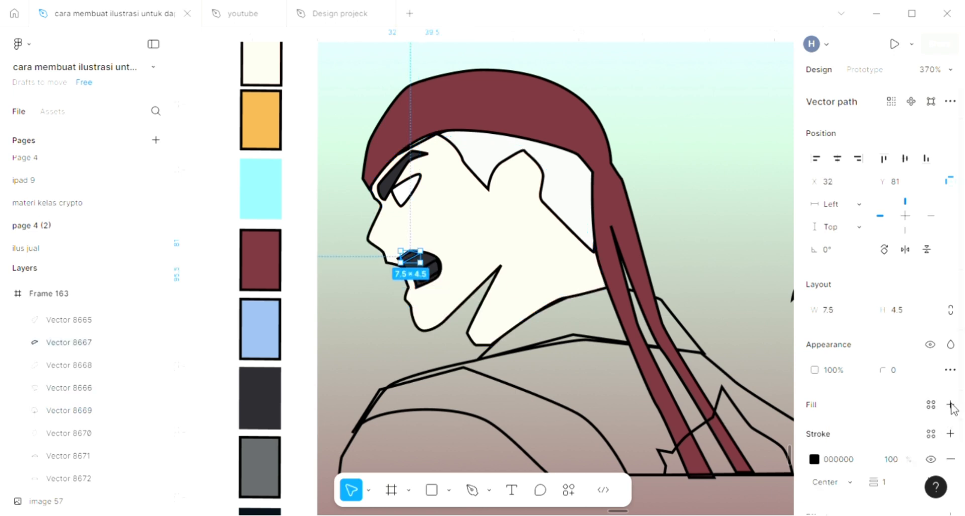
{"action": "left_click", "coordinate": [950, 404]}
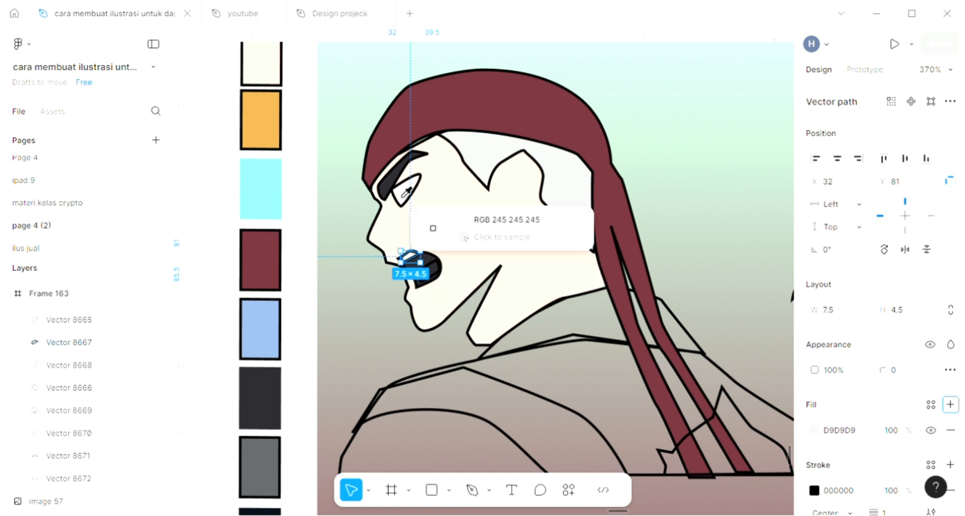
{"action": "left_click", "coordinate": [430, 221]}
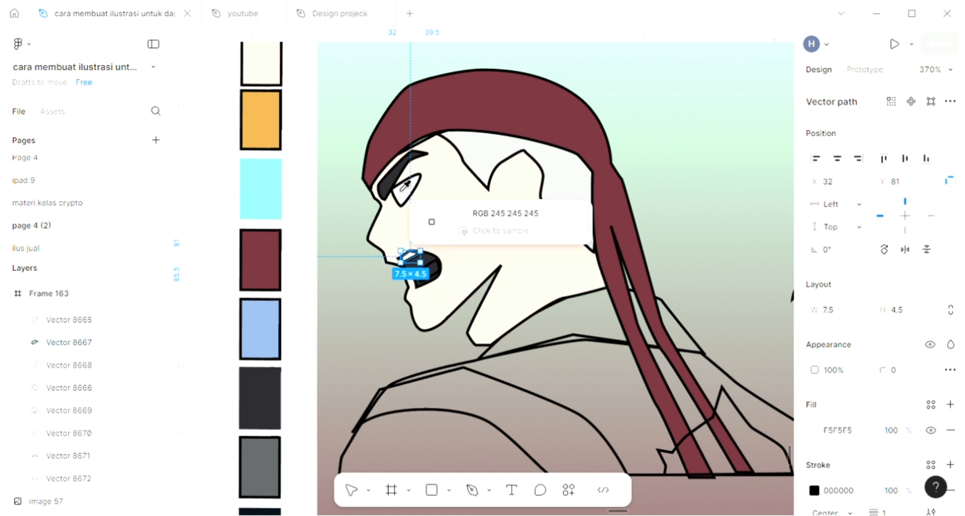
- Select the tongue shape, add a fill, and sample the maroon swatch colour 70313A for it
{"action": "left_click", "coordinate": [430, 272]}
{"action": "left_click", "coordinate": [950, 404]}
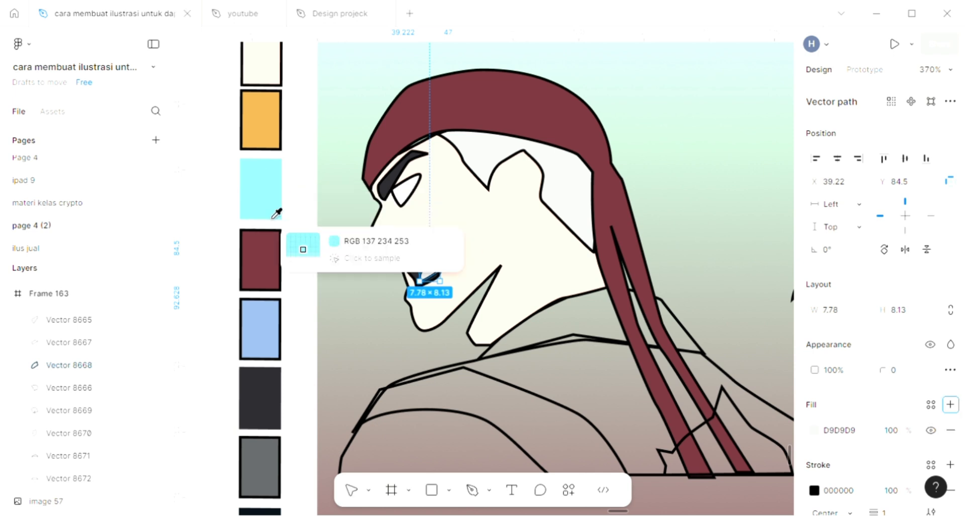
{"action": "left_click", "coordinate": [261, 279]}
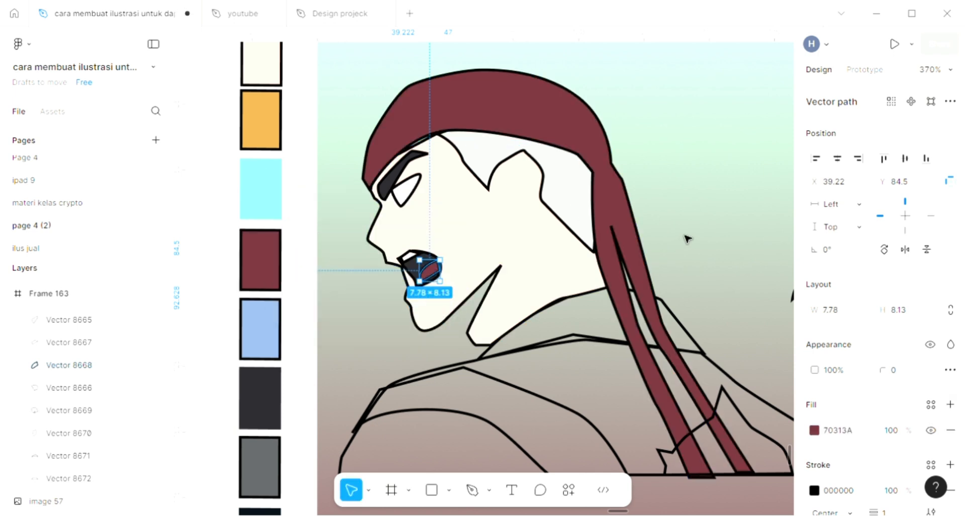
- Select the collar shape under the chin, add a fill, and sample the maroon 70313A from the headband
{"action": "left_click", "coordinate": [582, 427]}
{"action": "scroll", "coordinate": [578, 420], "scroll_direction": "right", "scroll_amount": 3}
{"action": "scroll", "coordinate": [578, 420], "scroll_direction": "down", "scroll_amount": 2}
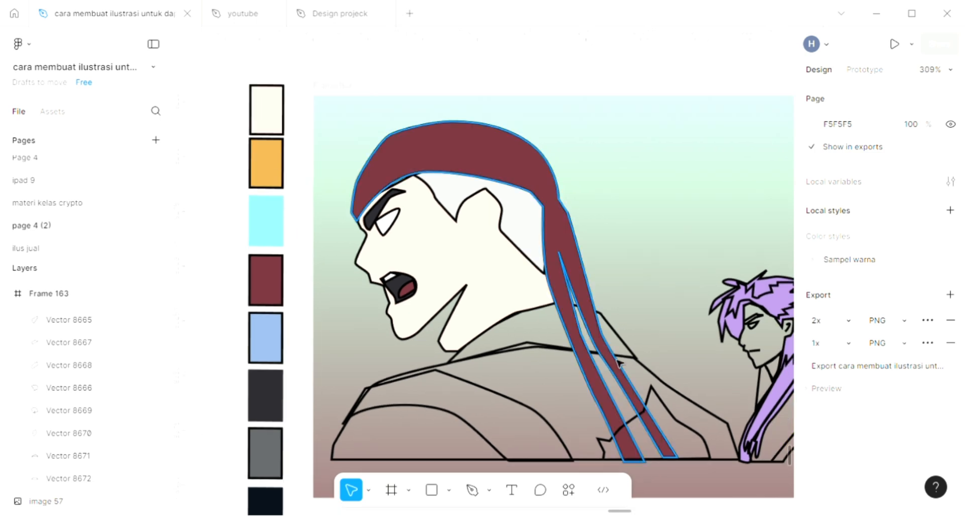
{"action": "left_click", "coordinate": [623, 341]}
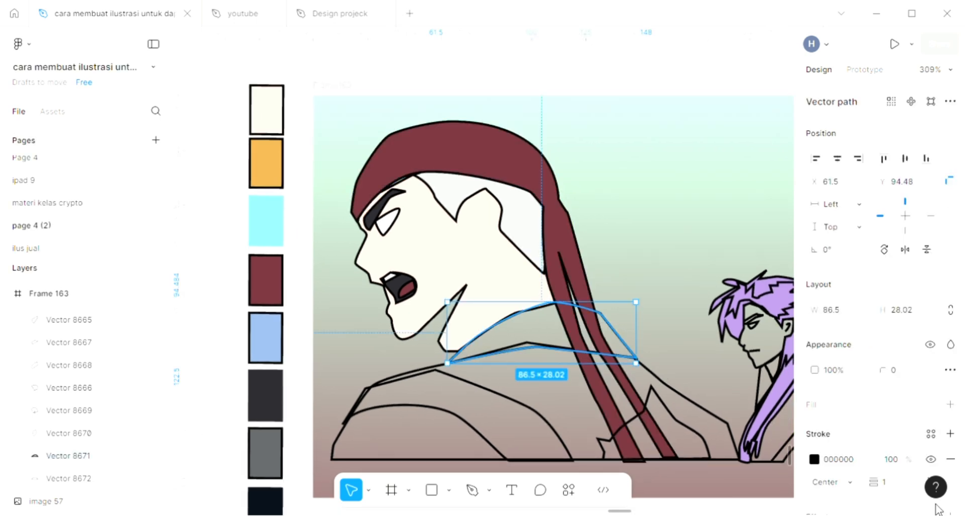
{"action": "left_click", "coordinate": [949, 409]}
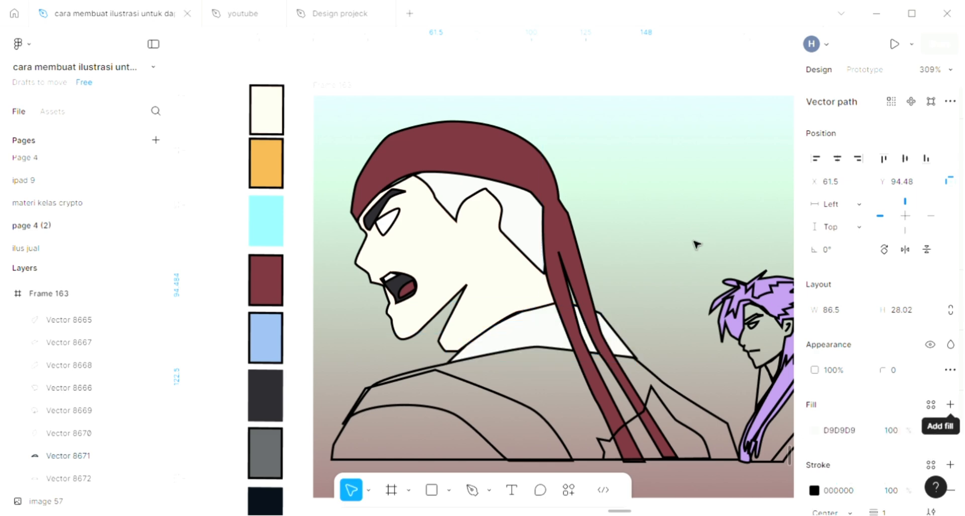
{"action": "key", "text": "i"}
{"action": "left_click", "coordinate": [563, 239]}
{"action": "scroll", "coordinate": [562, 238], "scroll_direction": "down", "scroll_amount": 1}
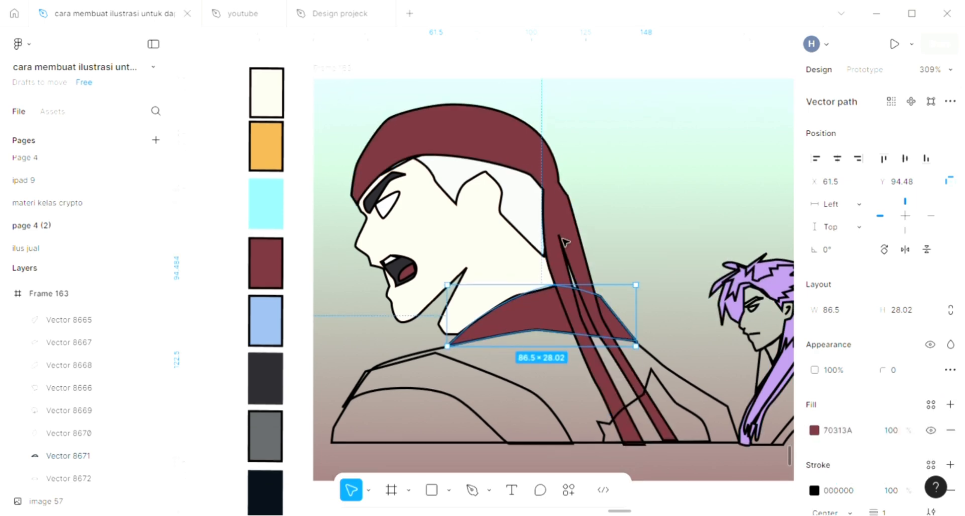
- Select the jacket shape, add a fill, and sample the light blue swatch colour 8BAAD2 for it
{"action": "scroll", "coordinate": [562, 240], "scroll_direction": "down", "scroll_amount": 1}
{"action": "left_click", "coordinate": [672, 316]}
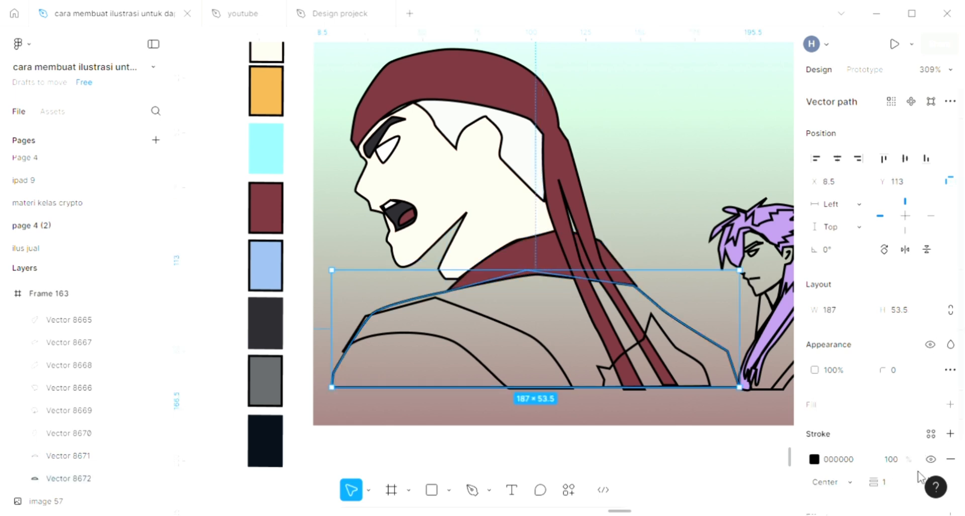
{"action": "left_click", "coordinate": [950, 404]}
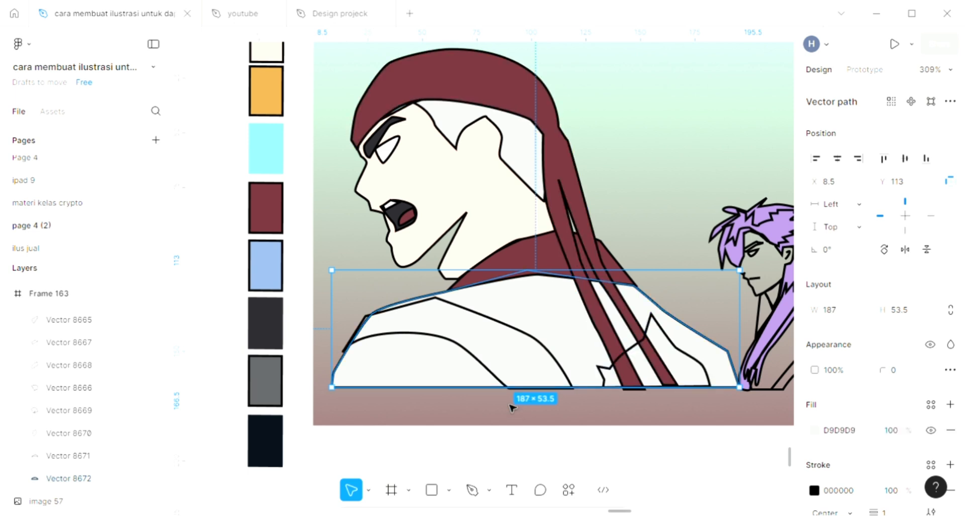
{"action": "scroll", "coordinate": [512, 407], "scroll_direction": "down", "scroll_amount": 1}
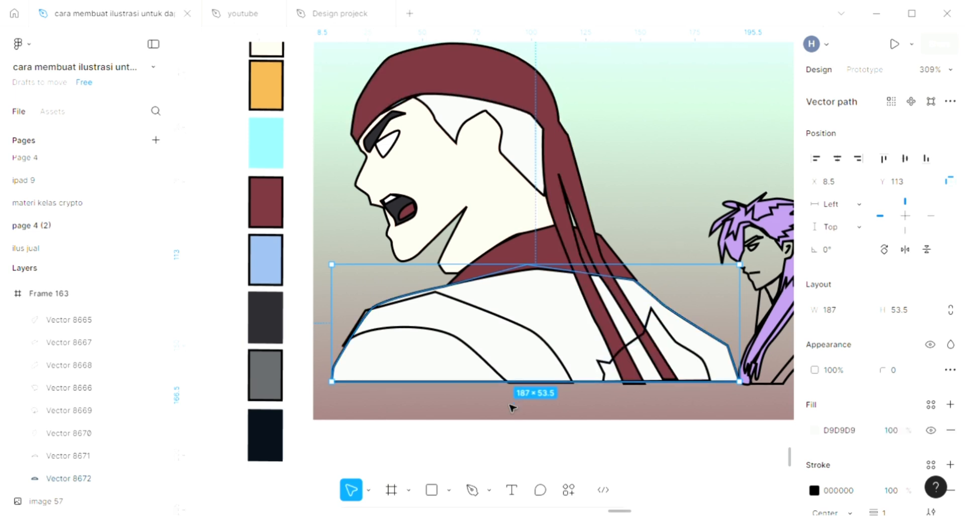
{"action": "scroll", "coordinate": [436, 357], "scroll_direction": "up", "scroll_amount": 3}
{"action": "scroll", "coordinate": [437, 356], "scroll_direction": "right", "scroll_amount": 3}
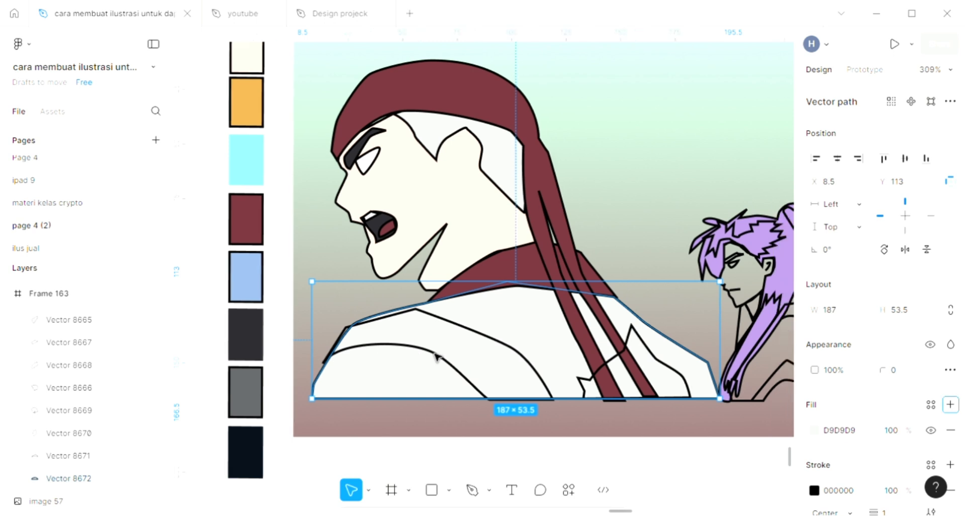
{"action": "key", "text": "i"}
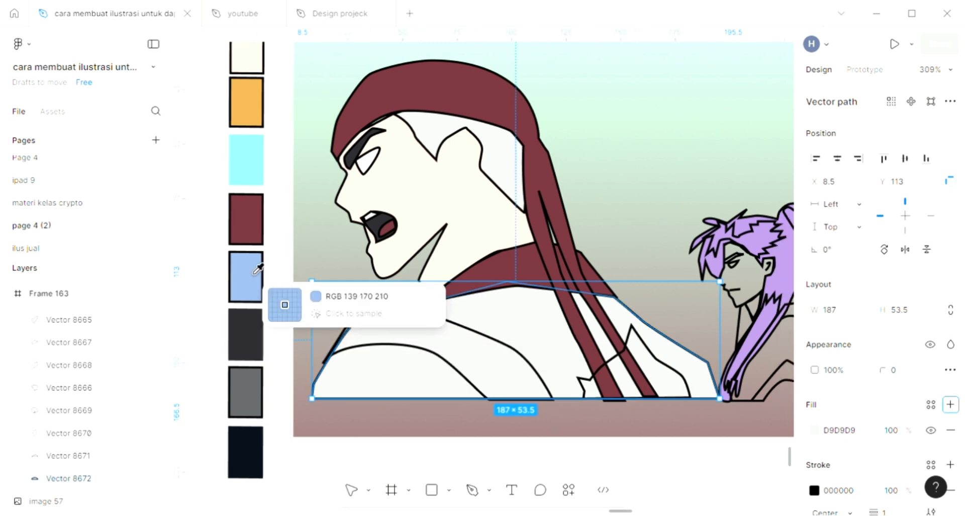
{"action": "left_click", "coordinate": [248, 289]}
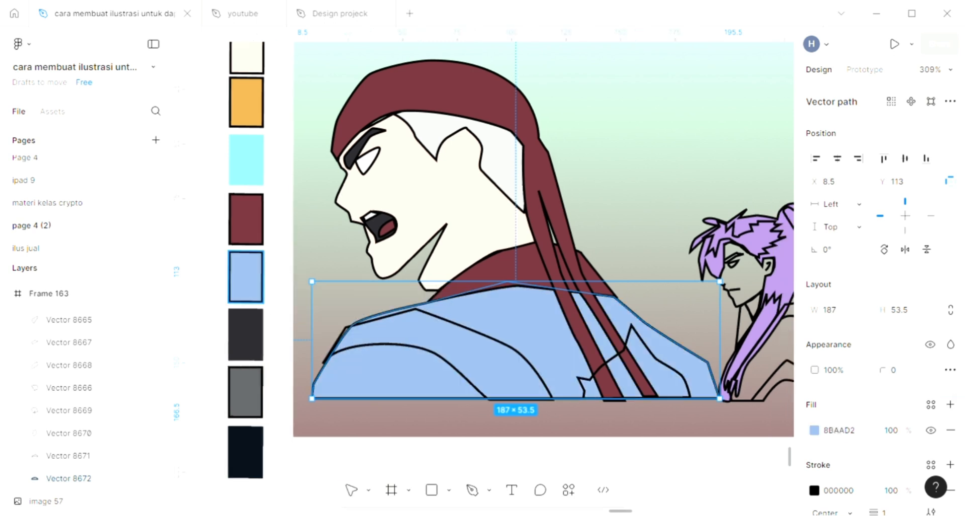
- Select the diagonal strap shape on the jacket, add a fill, and sample the charcoal 29282D from the mouth
{"action": "left_click", "coordinate": [475, 385]}
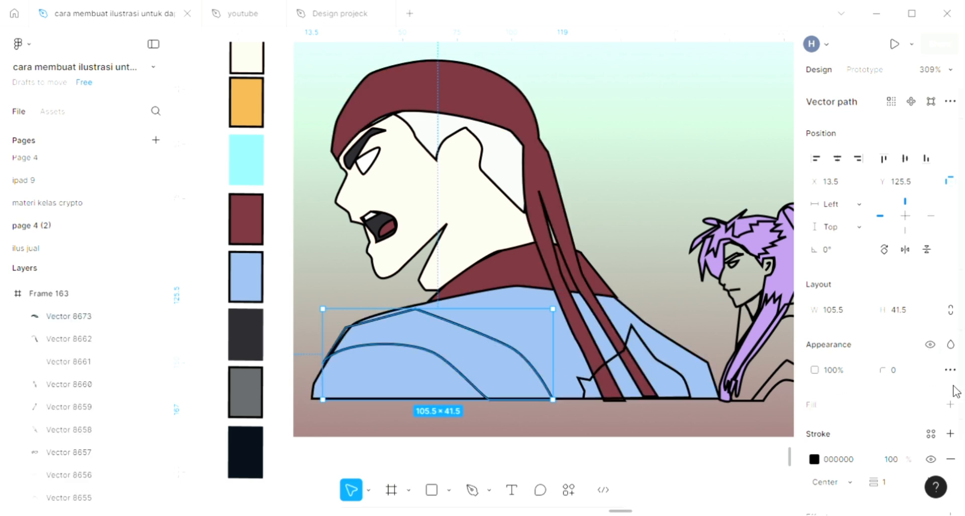
{"action": "left_click", "coordinate": [950, 404]}
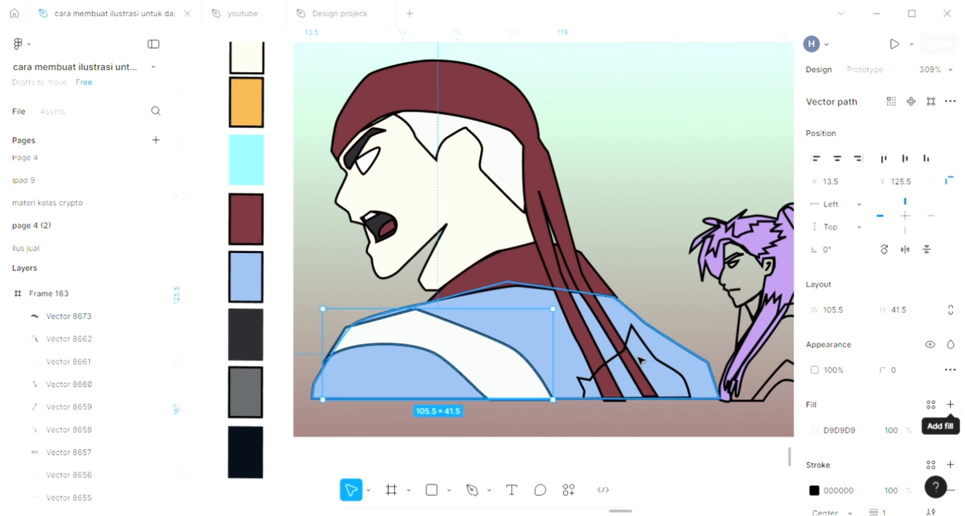
{"action": "key", "text": "i"}
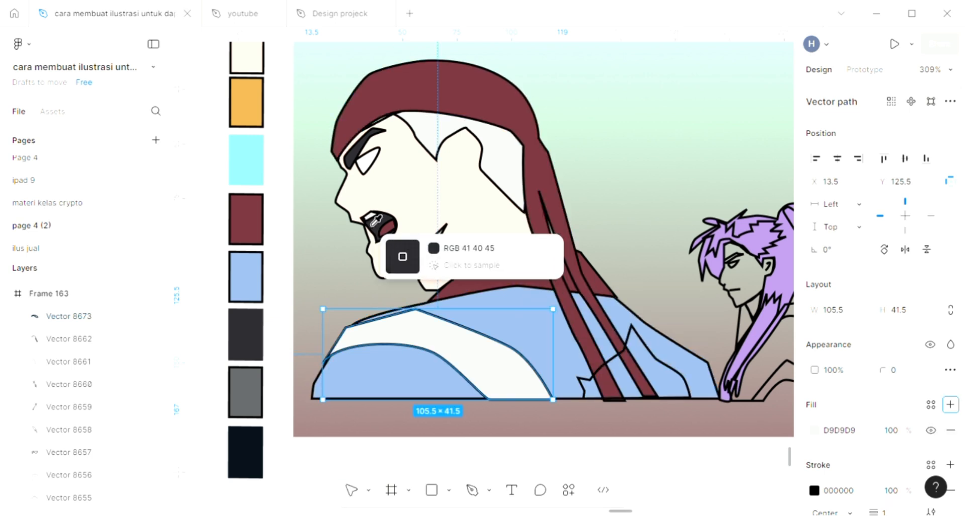
{"action": "left_click", "coordinate": [373, 224]}
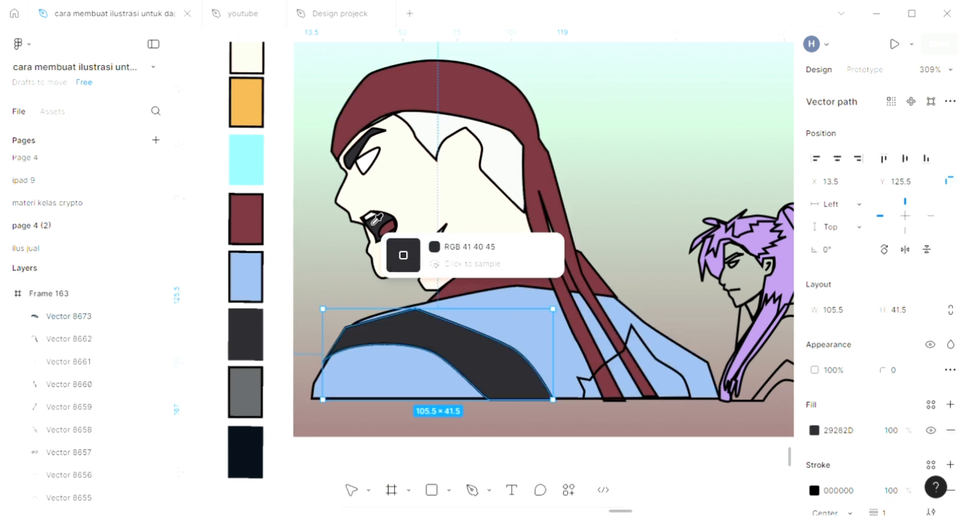
- Select the shape at the jacket's back, add a fill, and sample the maroon 70313A from the hair
{"action": "left_click", "coordinate": [673, 371]}
{"action": "left_click", "coordinate": [953, 405]}
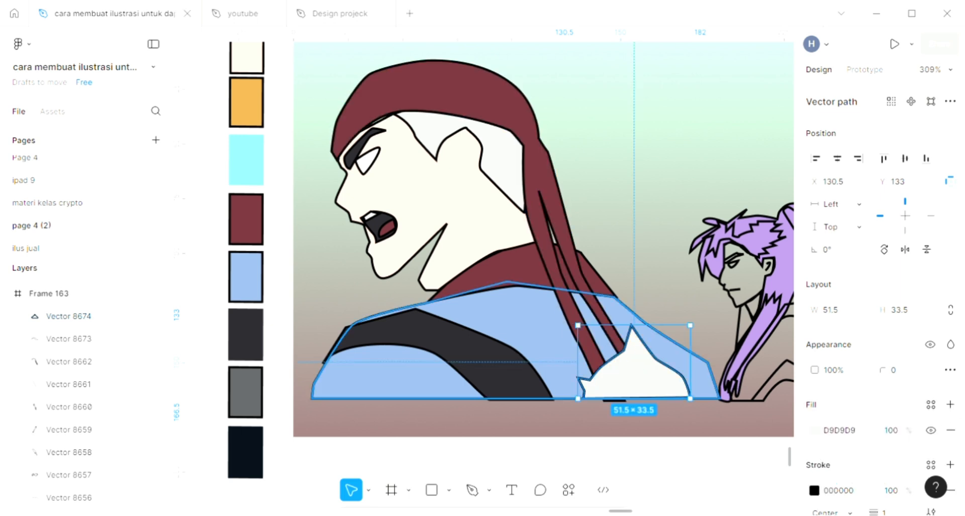
{"action": "key", "text": "i"}
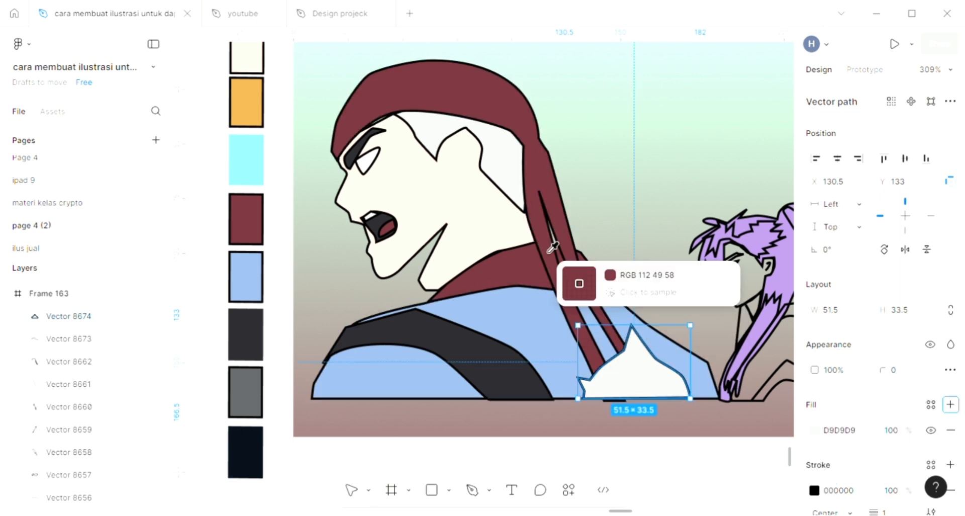
{"action": "left_click", "coordinate": [554, 177]}
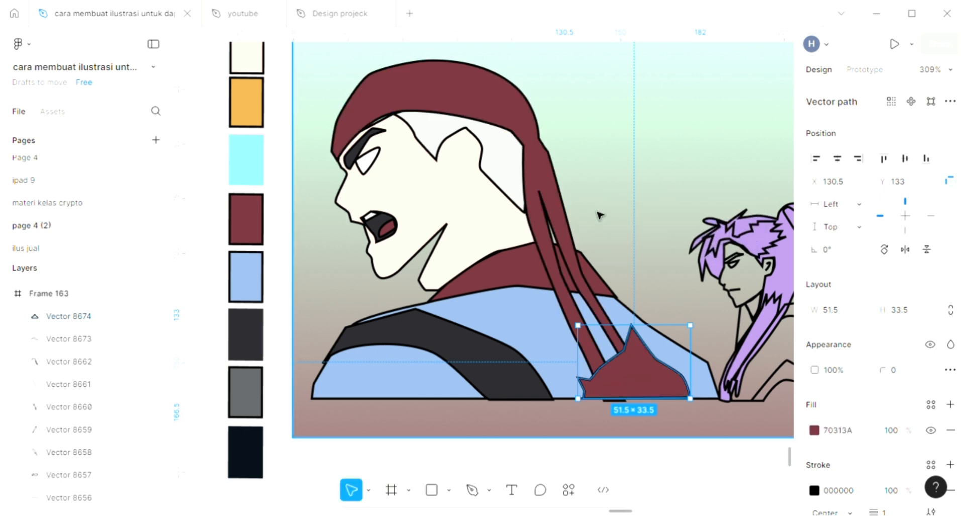
- Send the maroon back shape three levels backward so it sits behind the hair strands
{"action": "key", "text": "ctrl+["}
{"action": "key", "text": "ctrl+["}
{"action": "key", "text": "ctrl+["}
{"action": "key", "text": "ctrl+["}
{"action": "key", "text": "ctrl+["}
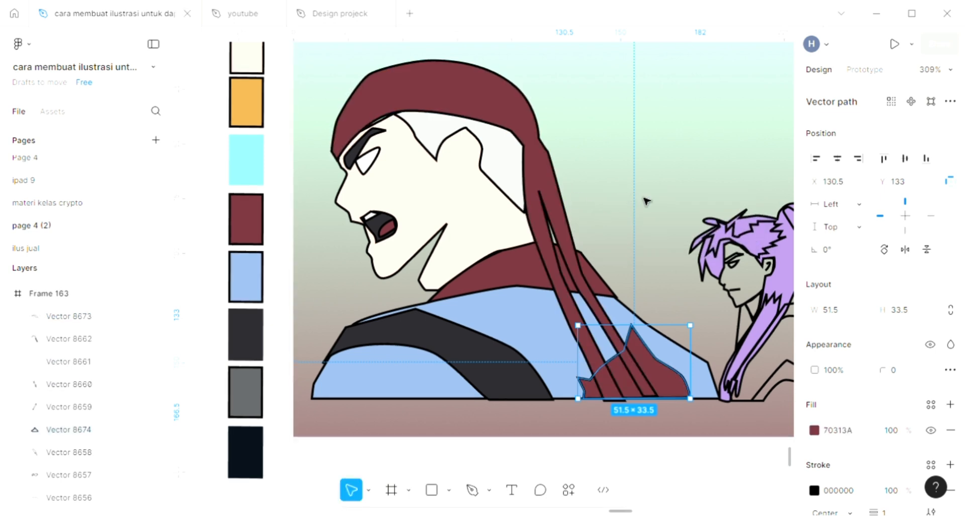
{"action": "left_click", "coordinate": [596, 263]}
{"action": "scroll", "coordinate": [595, 262], "scroll_direction": "up", "scroll_amount": 2}
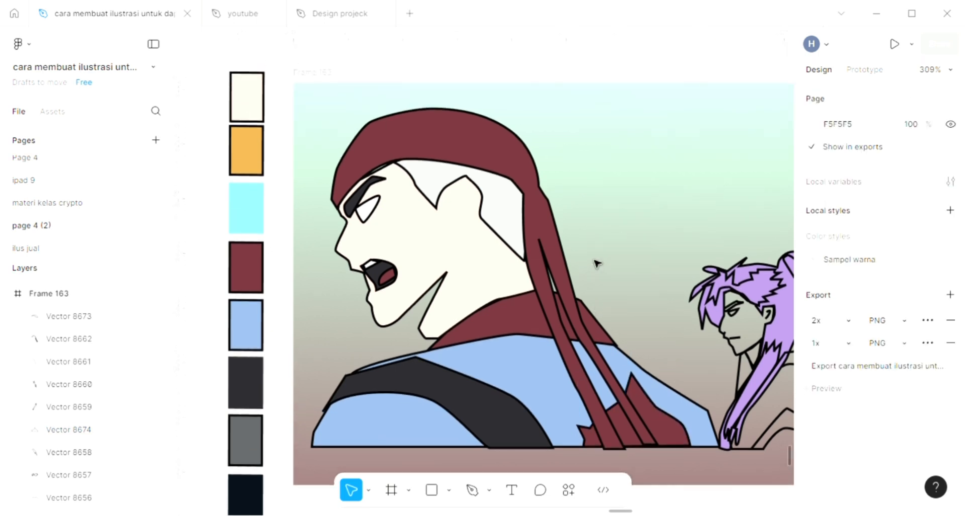
{"action": "scroll", "coordinate": [497, 324], "scroll_direction": "up", "scroll_amount": 5}
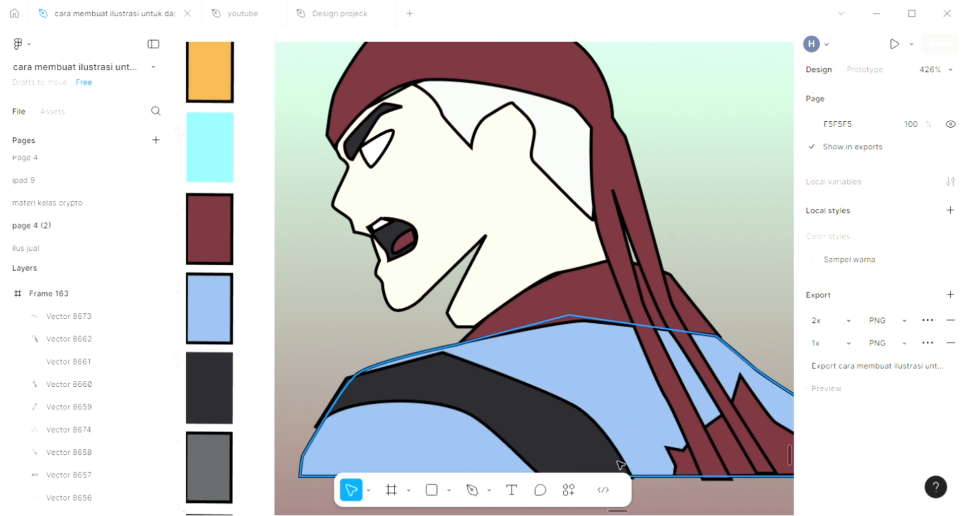
- Draw a closed triangular shape under the first character's chin with the Pen tool
{"action": "left_click", "coordinate": [471, 490]}
{"action": "scroll", "coordinate": [455, 301], "scroll_direction": "up", "scroll_amount": 4}
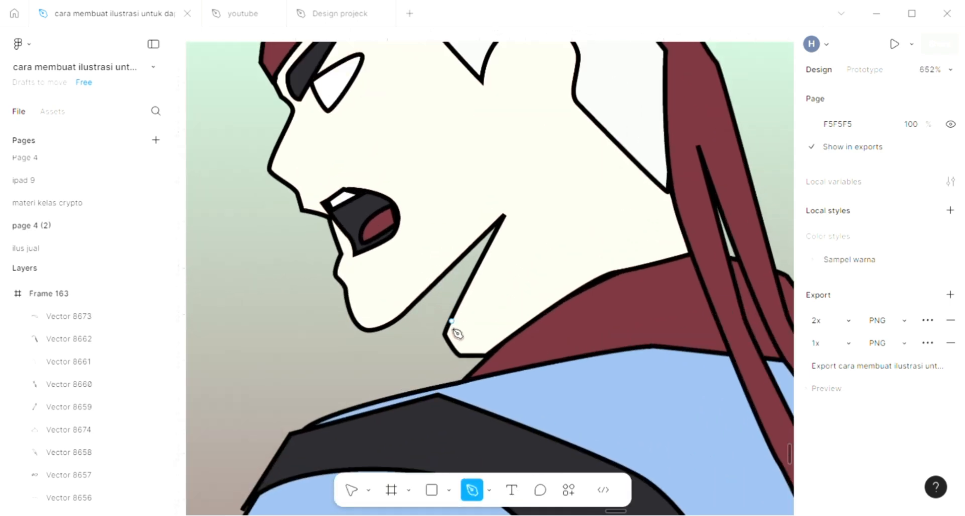
{"action": "left_click", "coordinate": [447, 333]}
{"action": "left_click", "coordinate": [408, 309]}
{"action": "left_click", "coordinate": [502, 217]}
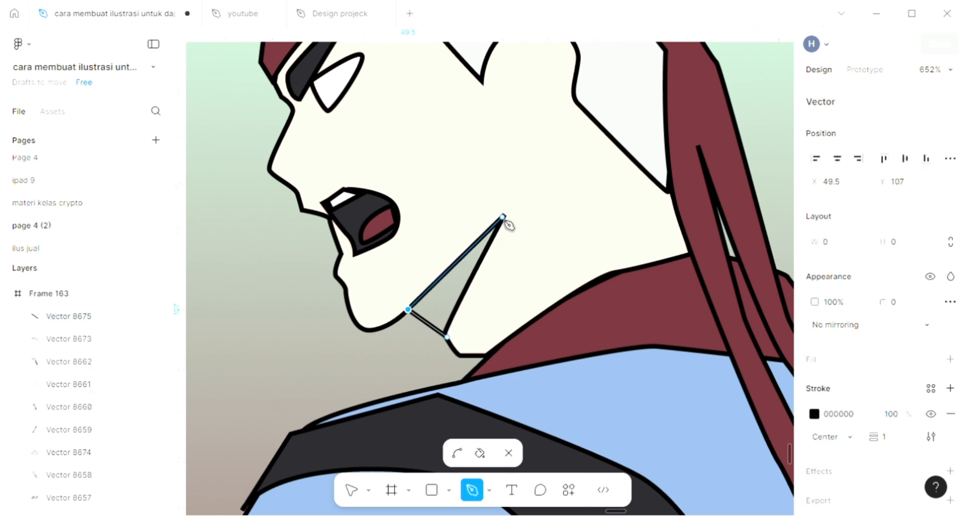
{"action": "left_click", "coordinate": [447, 335]}
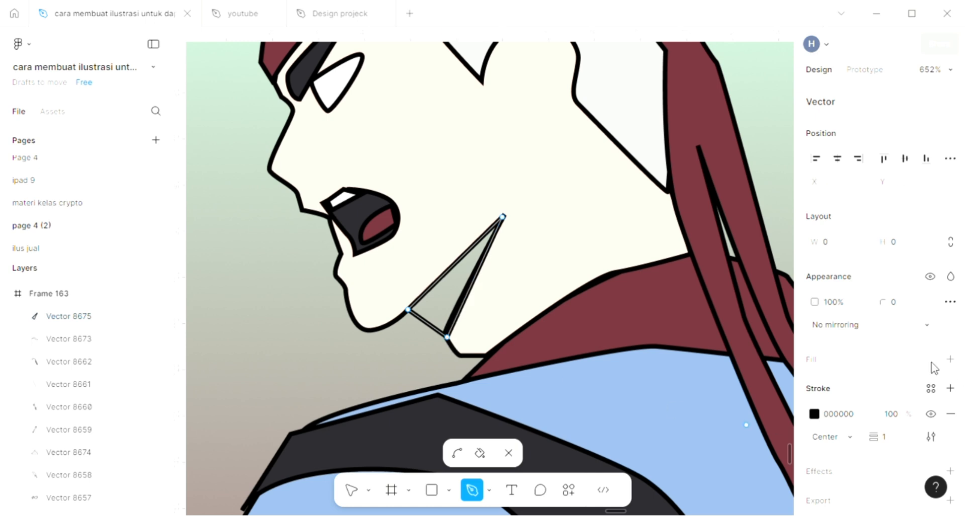
- Add a fill to the chin triangle and sample the charcoal 29282D from the jacket strap
{"action": "left_click", "coordinate": [950, 359]}
{"action": "scroll", "coordinate": [471, 330], "scroll_direction": "down", "scroll_amount": 5}
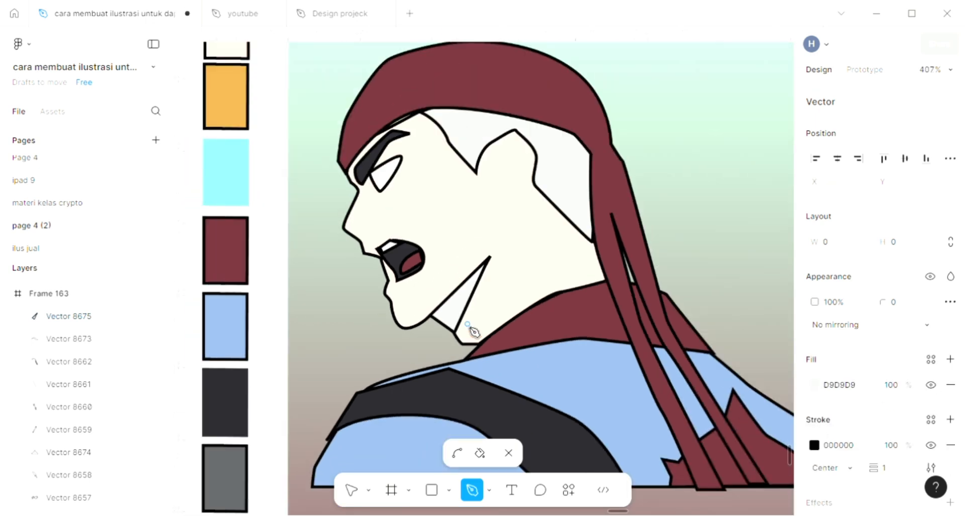
{"action": "key", "text": "i"}
{"action": "left_click", "coordinate": [455, 394]}
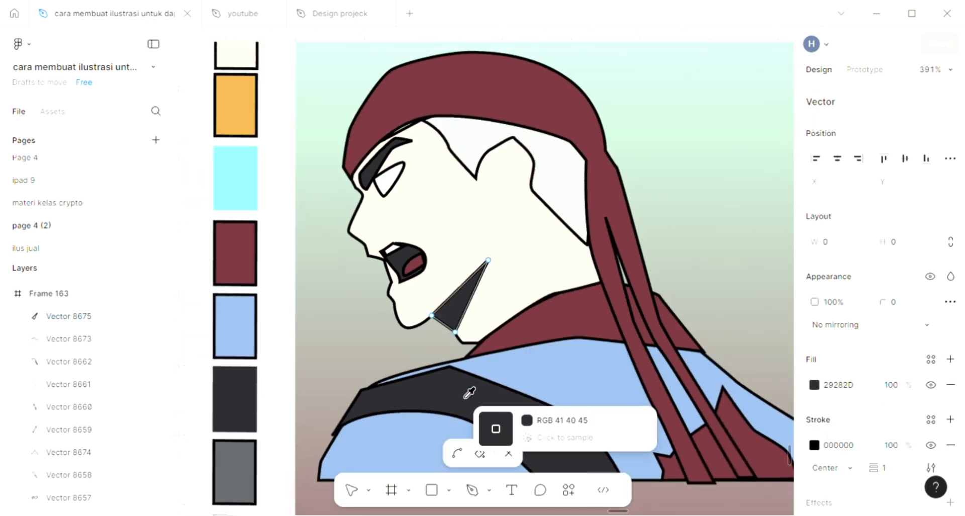
{"action": "key", "text": "Escape"}
{"action": "key", "text": "Escape"}
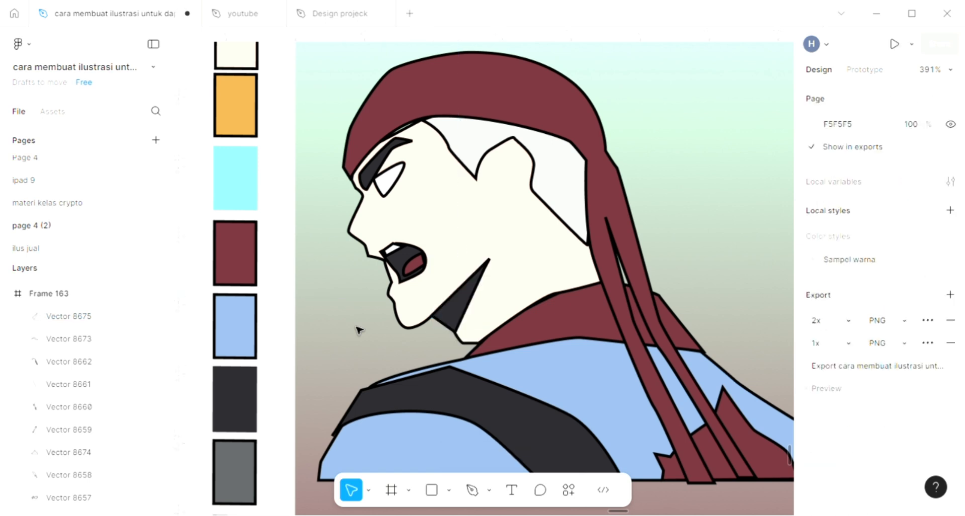
- Select the second character's eye shape, add a fill, and sample the light blue RGB 139 170 210 from the first character's jacket
{"action": "scroll", "coordinate": [358, 330], "scroll_direction": "down", "scroll_amount": 3}
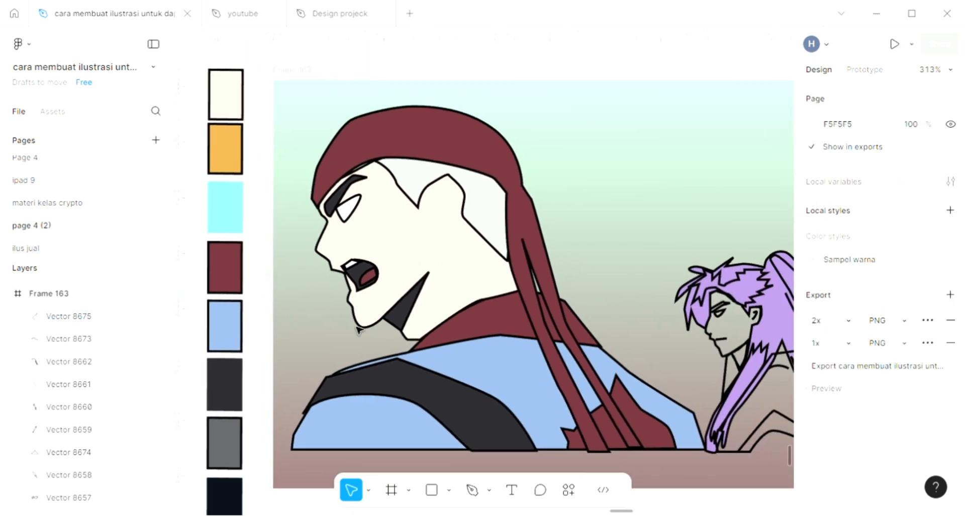
{"action": "scroll", "coordinate": [358, 329], "scroll_direction": "right", "scroll_amount": 6}
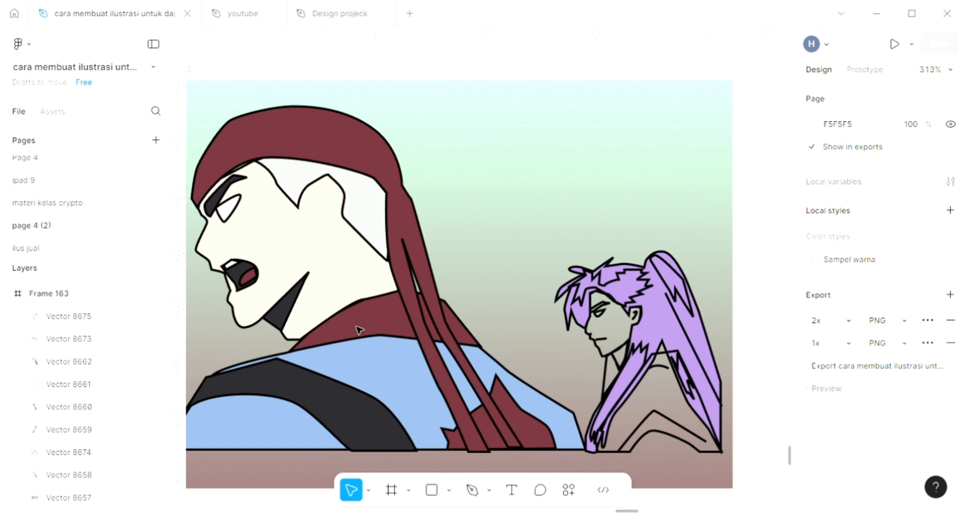
{"action": "scroll", "coordinate": [544, 358], "scroll_direction": "up", "scroll_amount": 5}
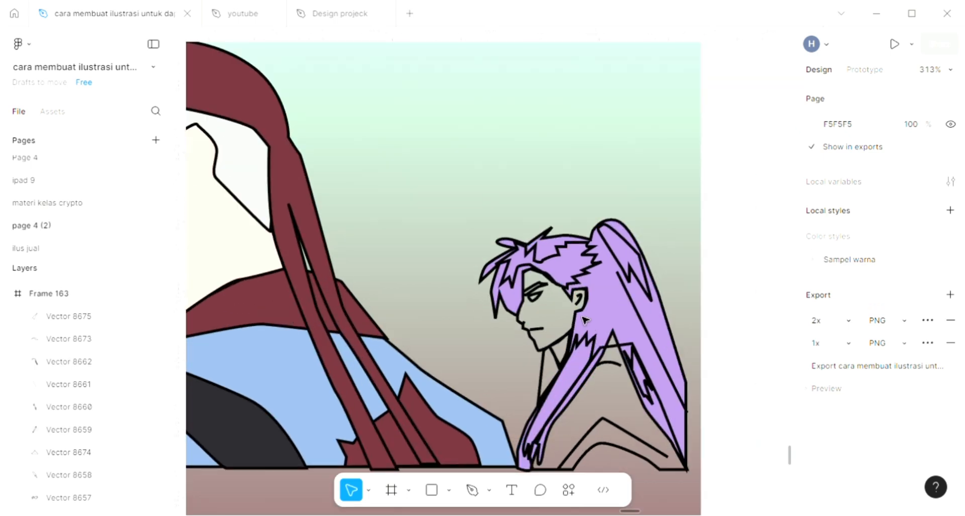
{"action": "scroll", "coordinate": [547, 297], "scroll_direction": "up", "scroll_amount": 1}
{"action": "scroll", "coordinate": [547, 297], "scroll_direction": "down", "scroll_amount": 1}
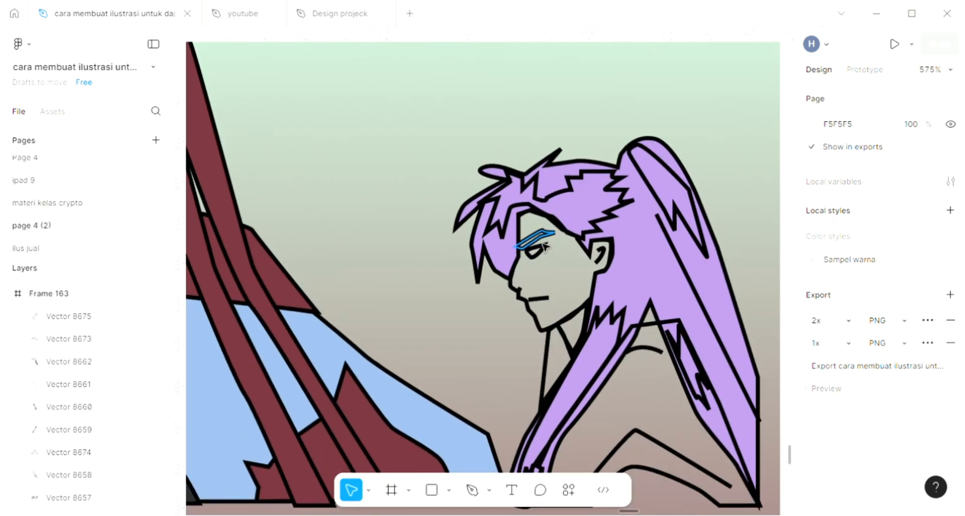
{"action": "left_click", "coordinate": [544, 246]}
{"action": "scroll", "coordinate": [545, 246], "scroll_direction": "right", "scroll_amount": 2}
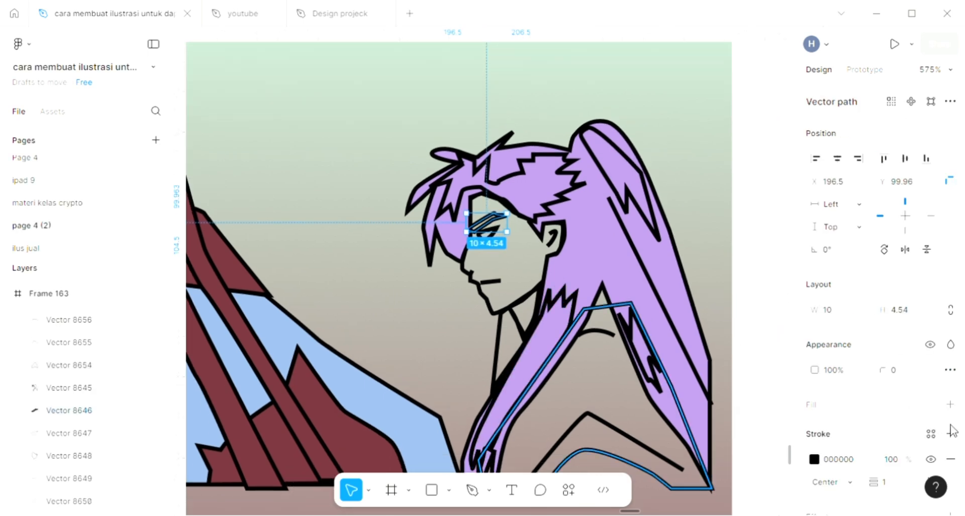
{"action": "left_click", "coordinate": [834, 402]}
{"action": "scroll", "coordinate": [502, 352], "scroll_direction": "down", "scroll_amount": 5}
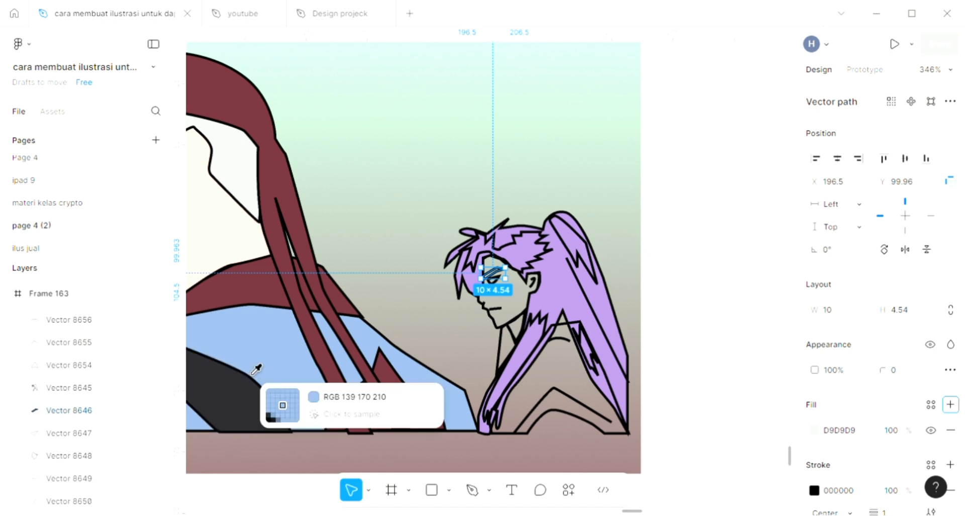
{"action": "left_click", "coordinate": [252, 373]}
- Add a fill to the small inner eye shape and sample a colour for it with the eyedropper
{"action": "scroll", "coordinate": [493, 286], "scroll_direction": "up", "scroll_amount": 5}
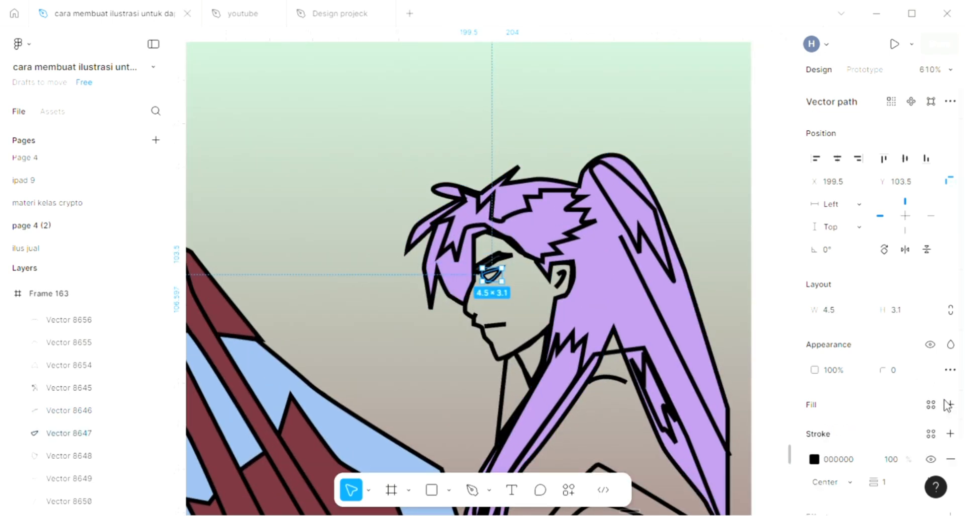
{"action": "key", "text": "Tab"}
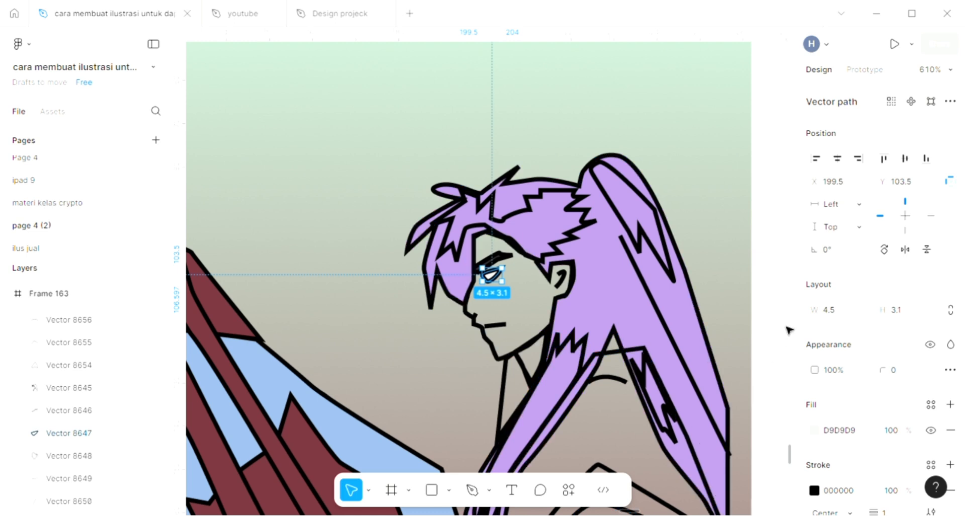
{"action": "key", "text": "i"}
{"action": "left_click", "coordinate": [768, 342]}
- Select the second character's face shape, add a fill, and sample the skin colour from the first character's face
{"action": "left_click", "coordinate": [513, 357]}
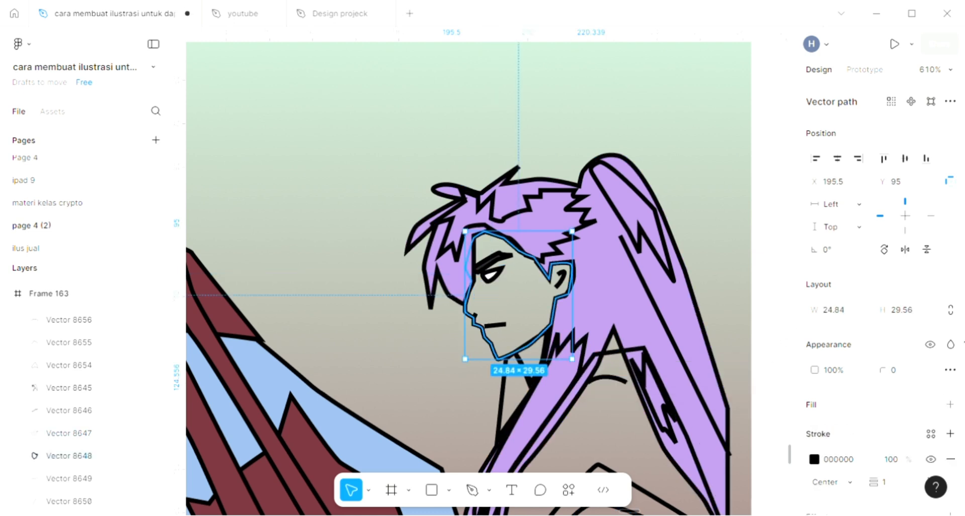
{"action": "left_click", "coordinate": [950, 404]}
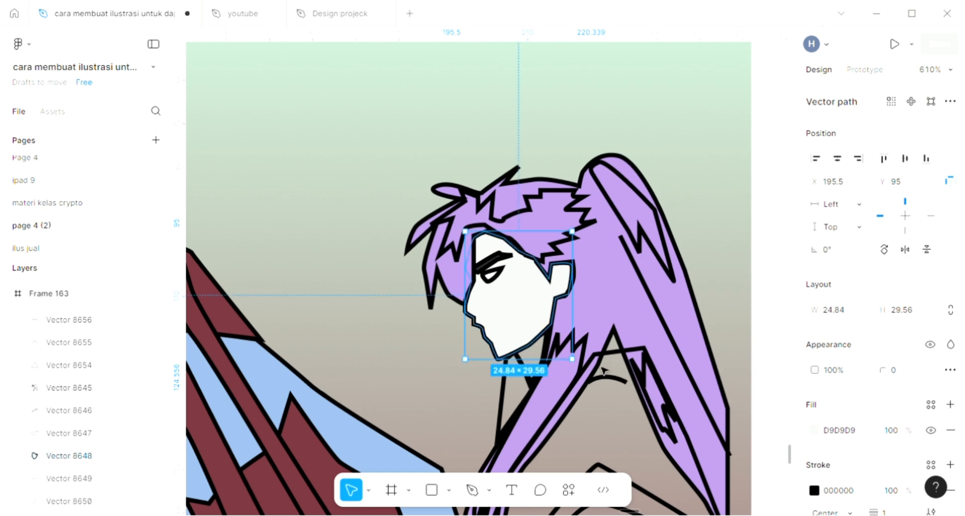
{"action": "scroll", "coordinate": [599, 364], "scroll_direction": "down", "scroll_amount": 5}
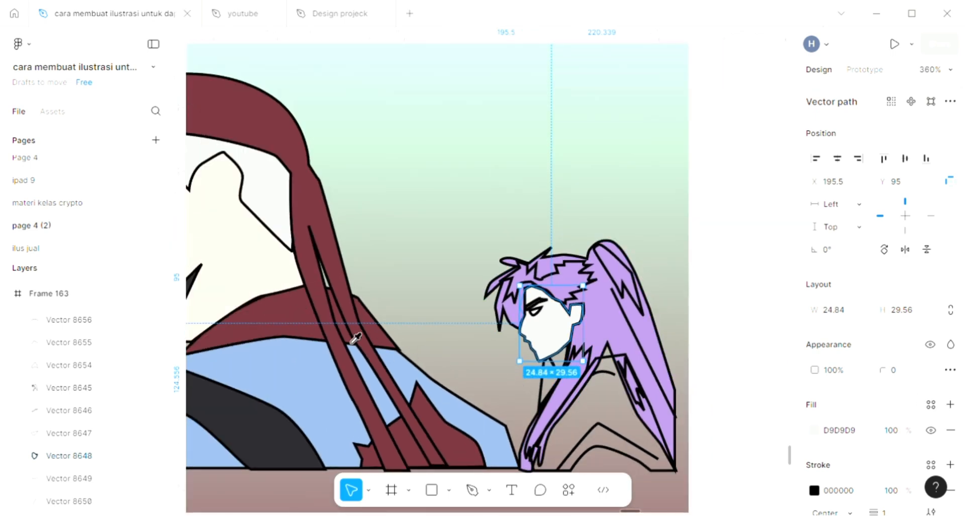
{"action": "key", "text": "i"}
{"action": "left_click", "coordinate": [271, 267]}
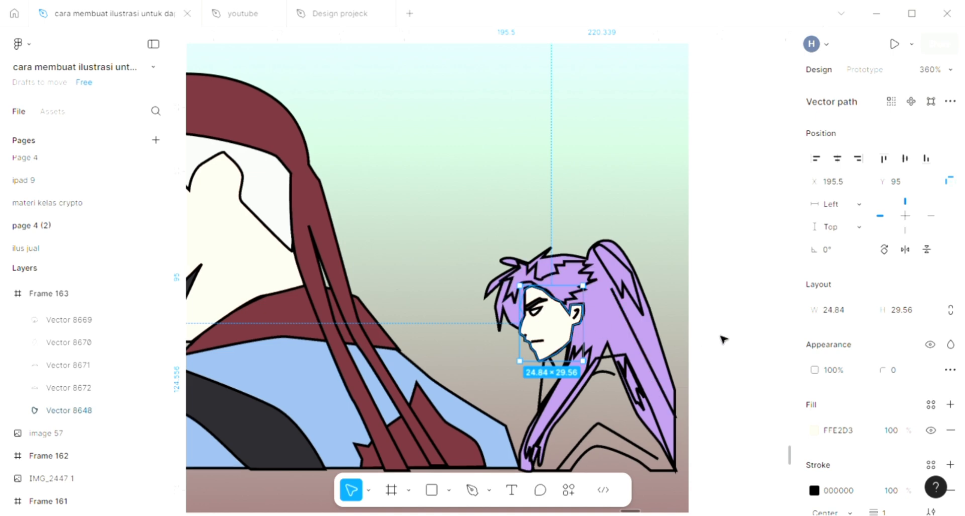
{"action": "left_click", "coordinate": [723, 340]}
- Select the neck shape below the second character's face, add a fill, and sample black 000000
{"action": "scroll", "coordinate": [703, 339], "scroll_direction": "up", "scroll_amount": 5}
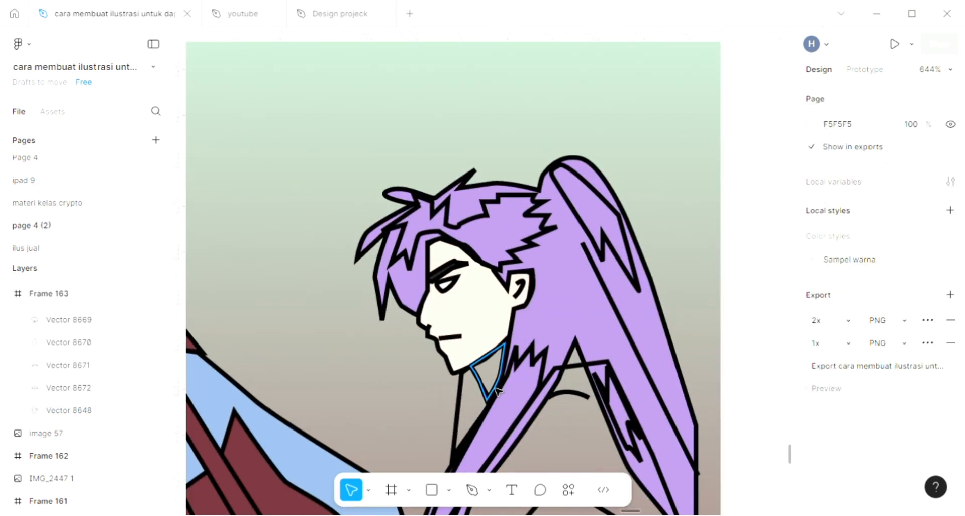
{"action": "left_click", "coordinate": [488, 373]}
{"action": "left_click", "coordinate": [949, 405]}
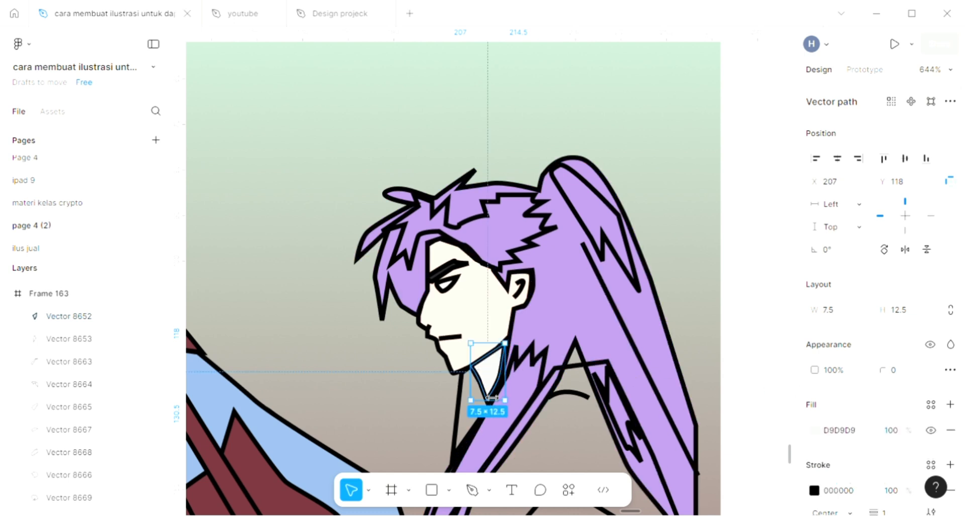
{"action": "key", "text": "i"}
{"action": "left_click", "coordinate": [478, 426]}
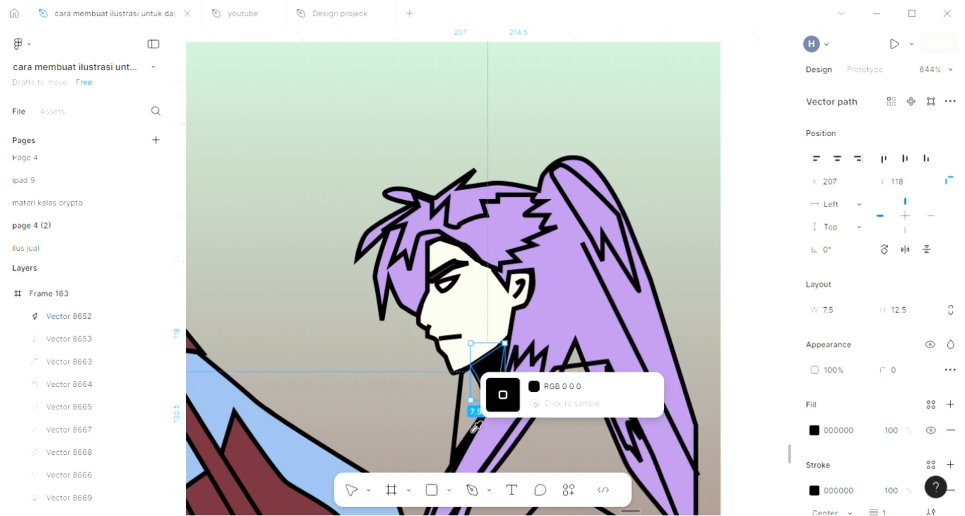
{"action": "key", "text": "Escape"}
- Select the second character's torso shape, add a fill, and sample the maroon 70313A from the first character's hair
{"action": "scroll", "coordinate": [377, 358], "scroll_direction": "down", "scroll_amount": 3}
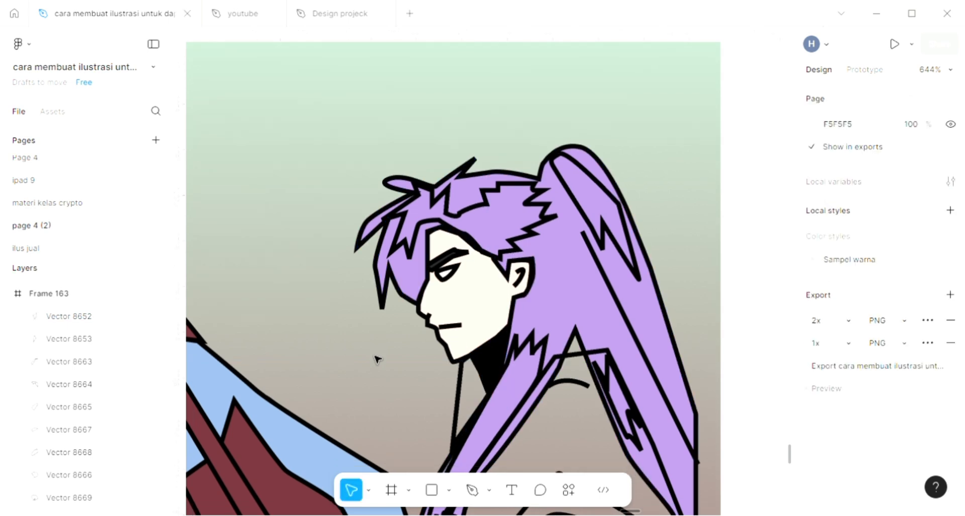
{"action": "scroll", "coordinate": [571, 378], "scroll_direction": "down", "scroll_amount": 3}
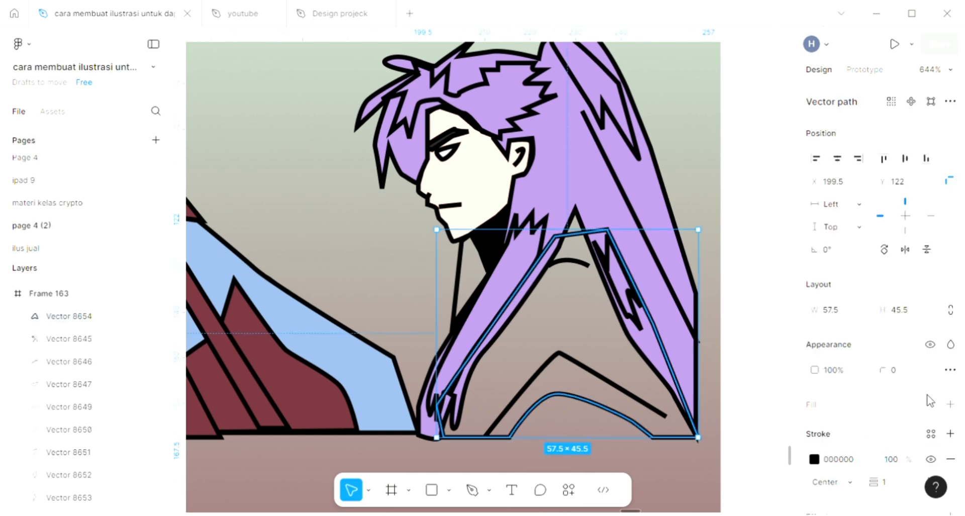
{"action": "left_click", "coordinate": [950, 404]}
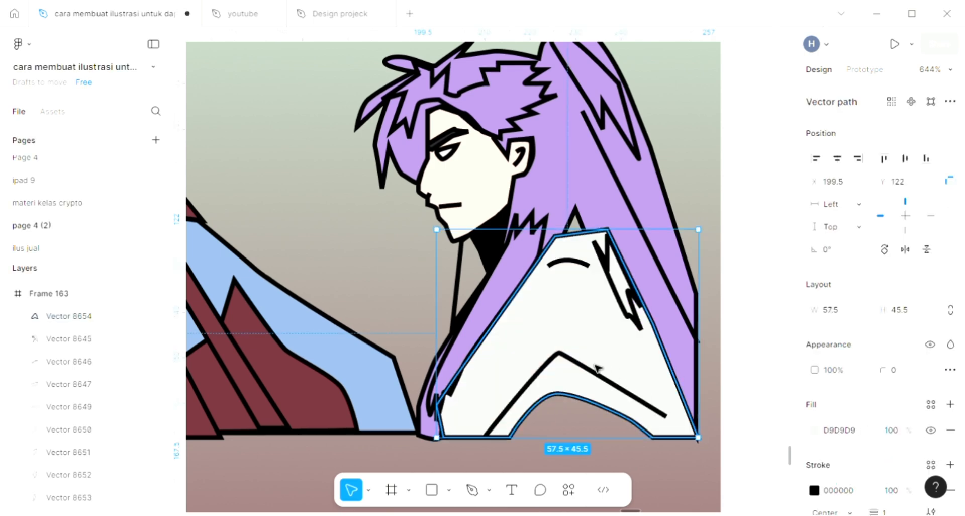
{"action": "scroll", "coordinate": [597, 368], "scroll_direction": "down", "scroll_amount": 3}
{"action": "scroll", "coordinate": [597, 368], "scroll_direction": "left", "scroll_amount": 2}
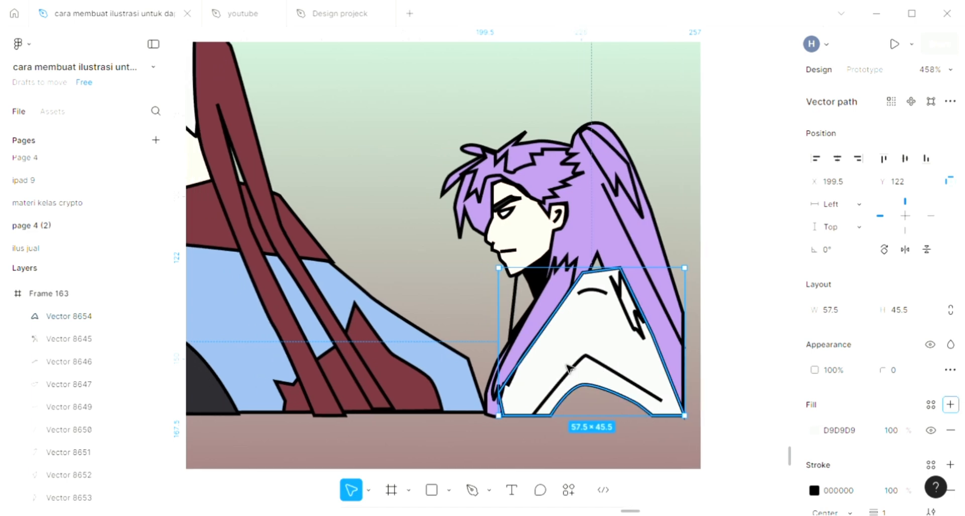
{"action": "key", "text": "i"}
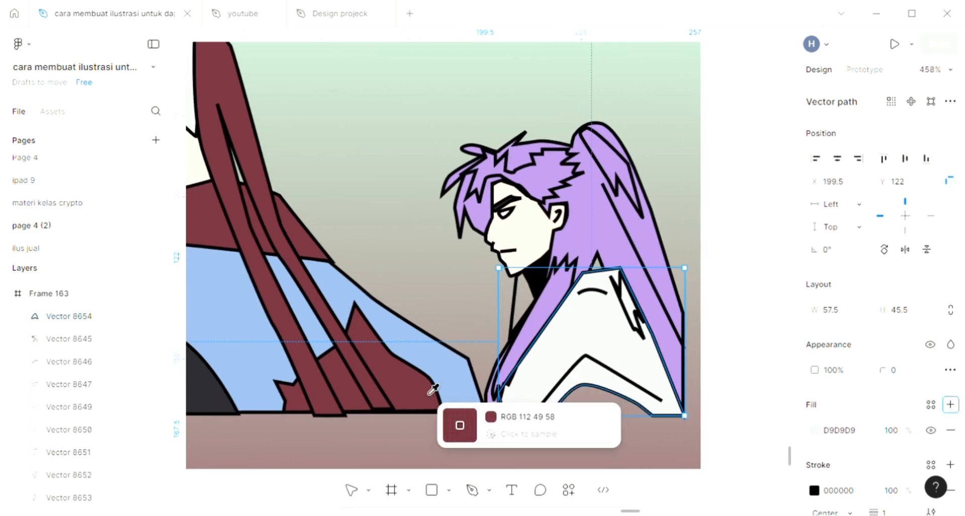
{"action": "left_click", "coordinate": [432, 388]}
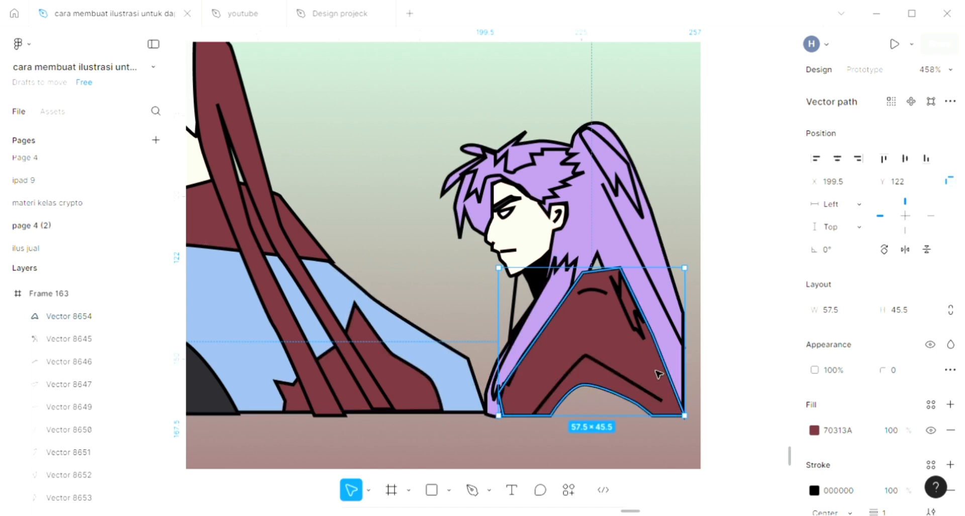
- Send the maroon torso shape to the back so it sits behind the purple hair
{"action": "scroll", "coordinate": [670, 356], "scroll_direction": "up", "scroll_amount": 2}
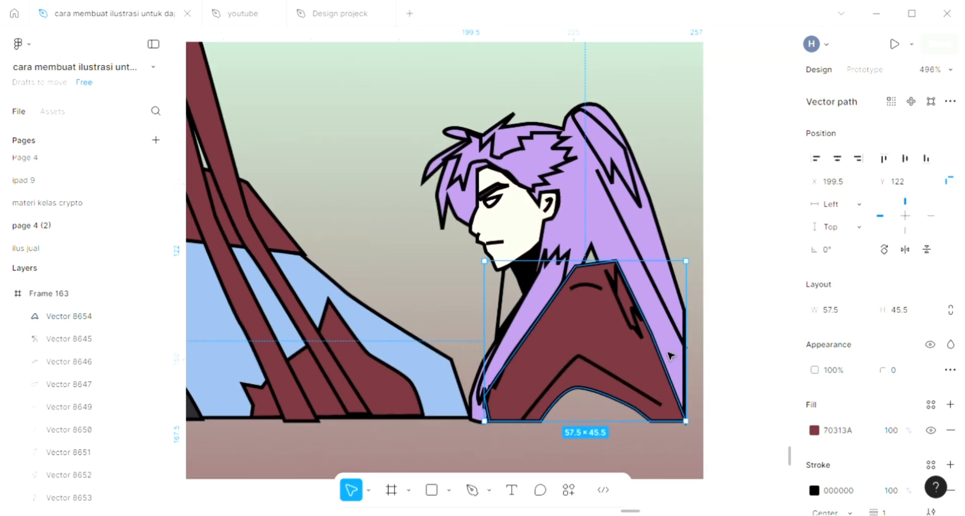
{"action": "scroll", "coordinate": [671, 355], "scroll_direction": "up", "scroll_amount": 2}
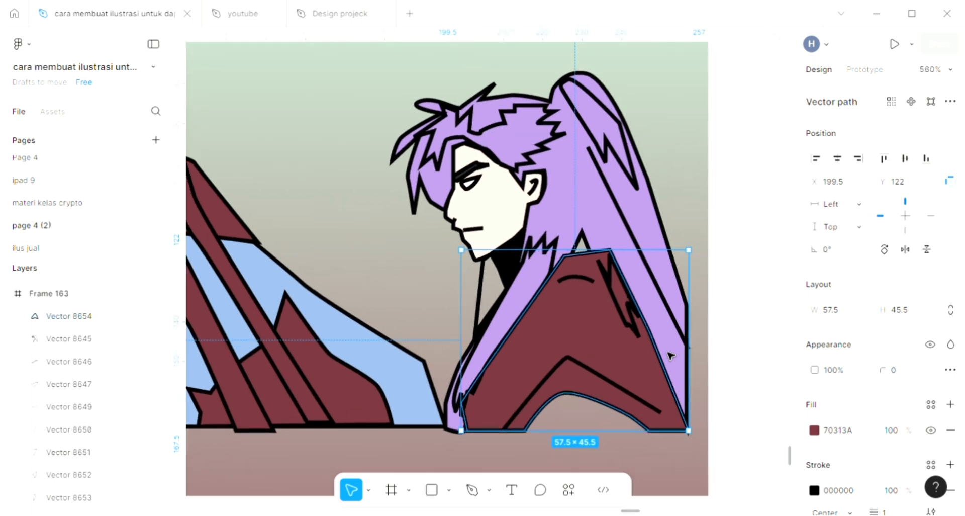
{"action": "key", "text": "ctrl+shift+bracketleft"}
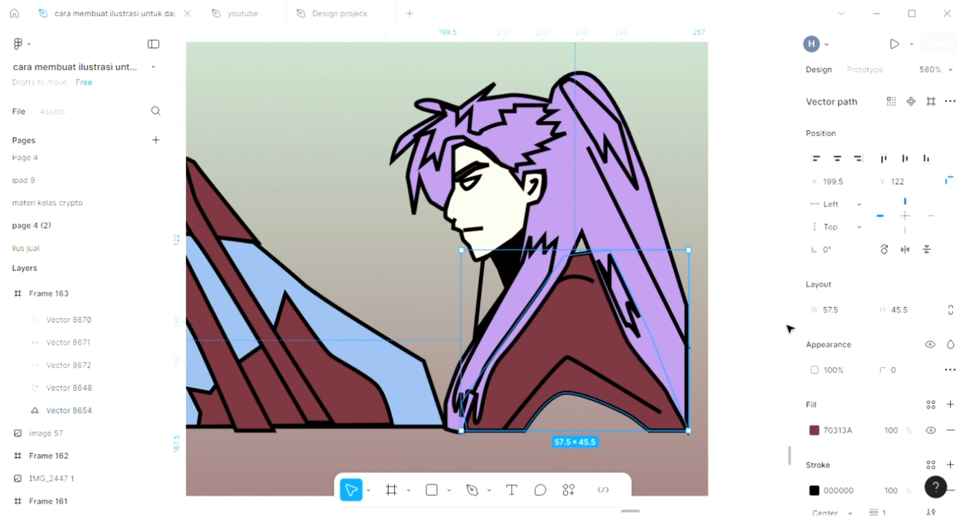
{"action": "left_click", "coordinate": [768, 312]}
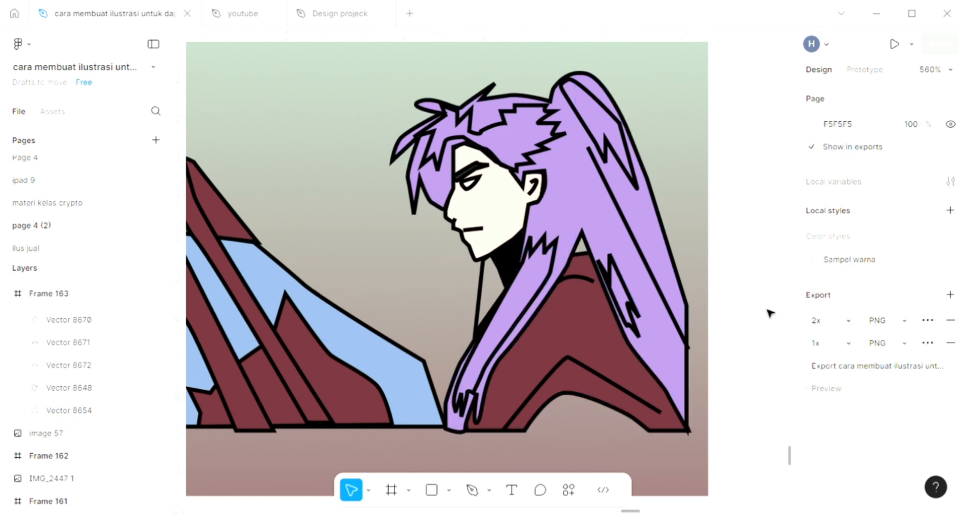
- Select the narrow neck shape below the second character's chin, add a fill, and sample the purple AB8BD2
{"action": "scroll", "coordinate": [572, 307], "scroll_direction": "up", "scroll_amount": 2}
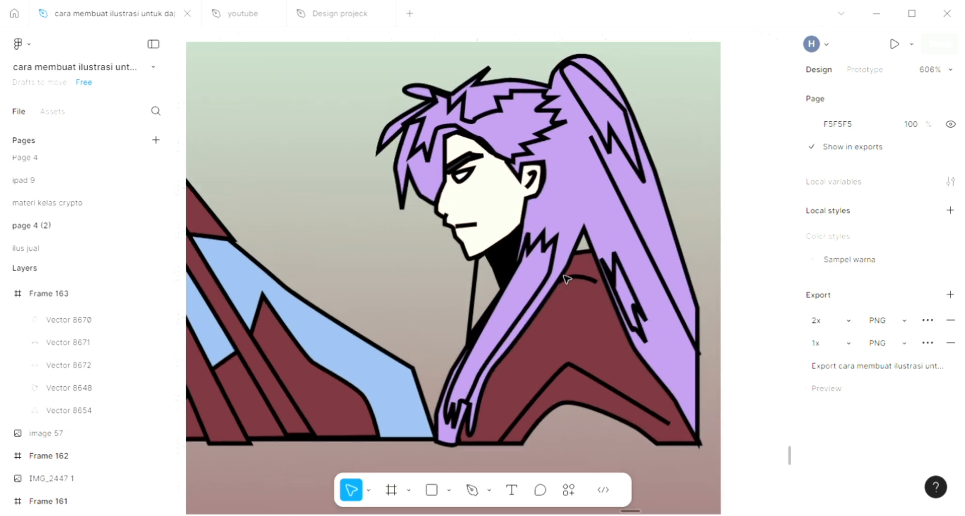
{"action": "scroll", "coordinate": [573, 284], "scroll_direction": "up", "scroll_amount": 2}
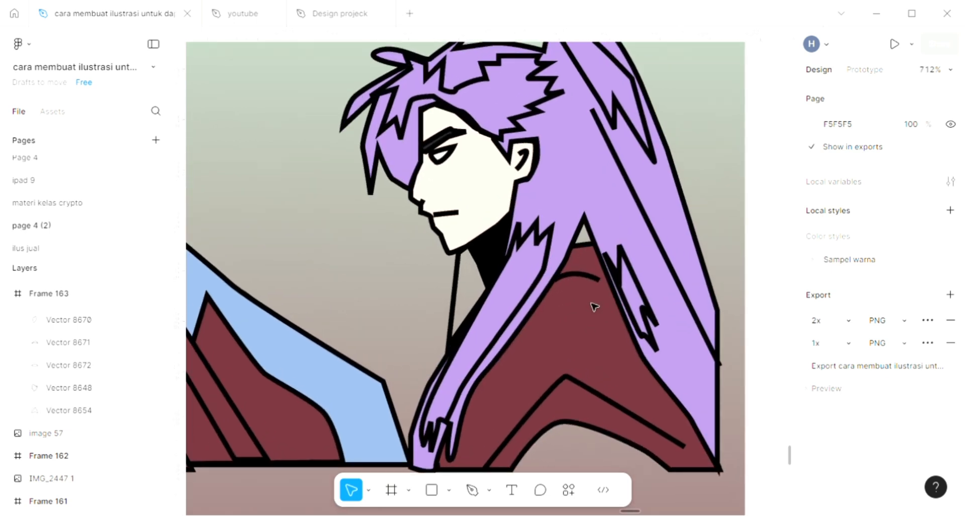
{"action": "left_click", "coordinate": [462, 307]}
{"action": "scroll", "coordinate": [463, 307], "scroll_direction": "down", "scroll_amount": 5}
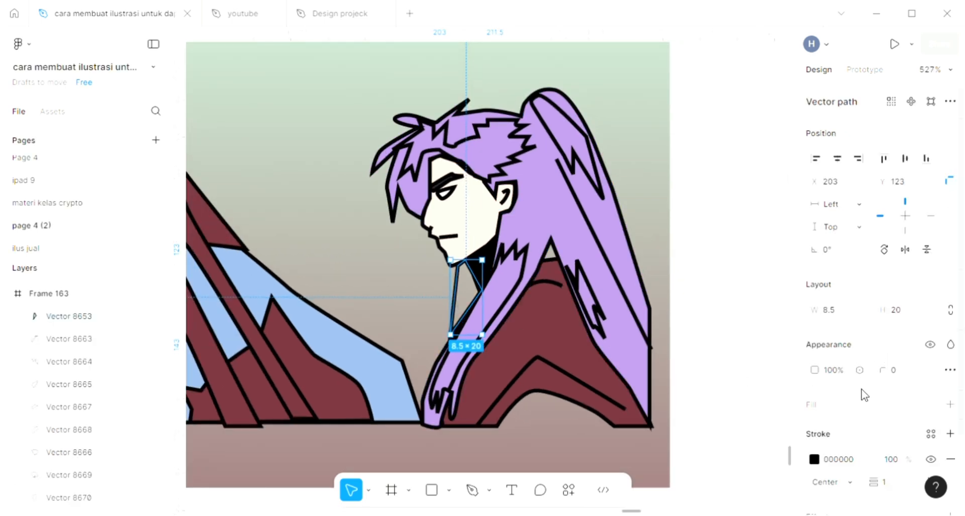
{"action": "left_click", "coordinate": [950, 405]}
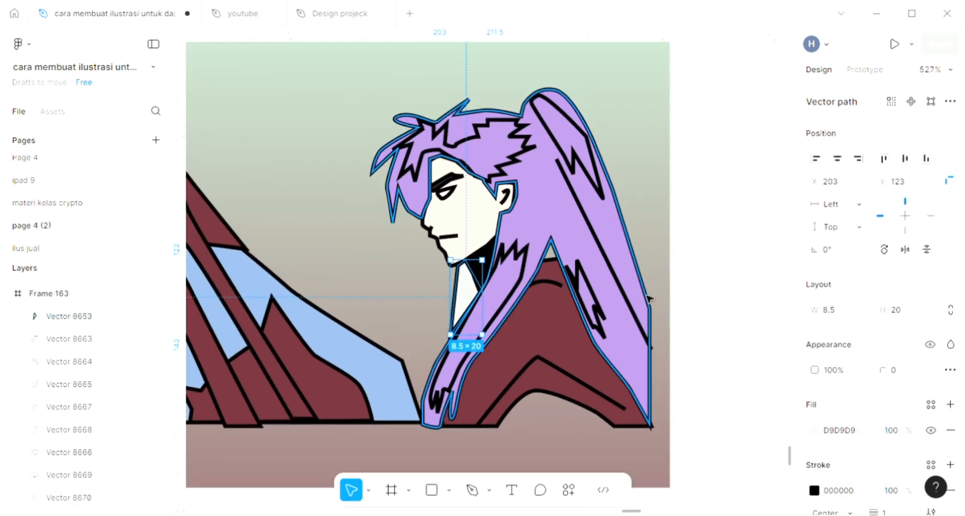
{"action": "left_click", "coordinate": [629, 271]}
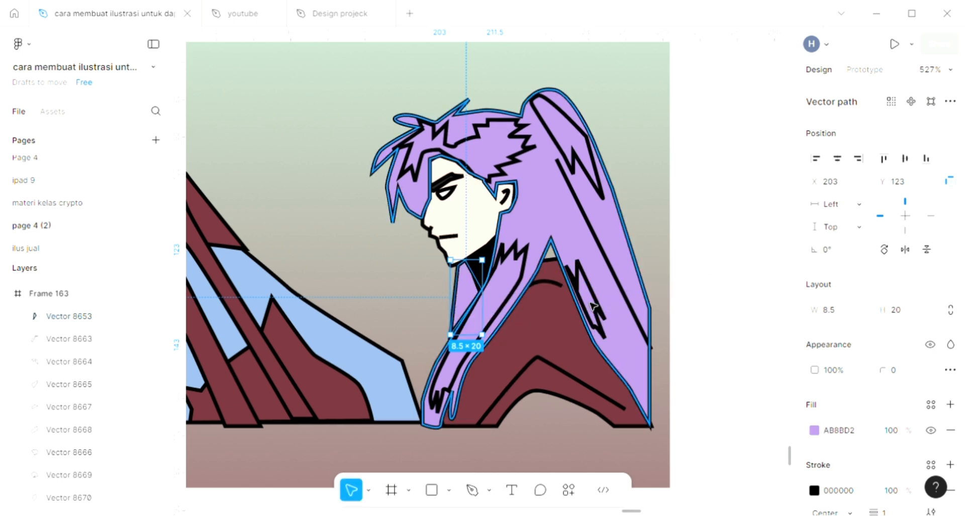
- Select the strand shape inside the second character's long hair and undo the last two changes
{"action": "left_click", "coordinate": [599, 318]}
{"action": "key", "text": "ctrl+z"}
{"action": "key", "text": "ctrl+z"}
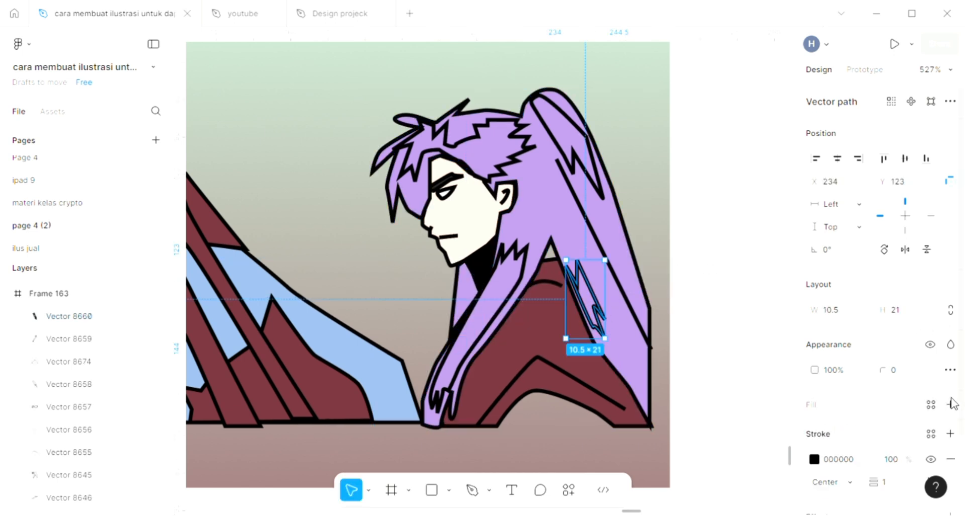
- Select the shape at the top tip of the long hair, add a fill, and sample black 000000
{"action": "left_click", "coordinate": [596, 174]}
{"action": "scroll", "coordinate": [596, 174], "scroll_direction": "up", "scroll_amount": 1}
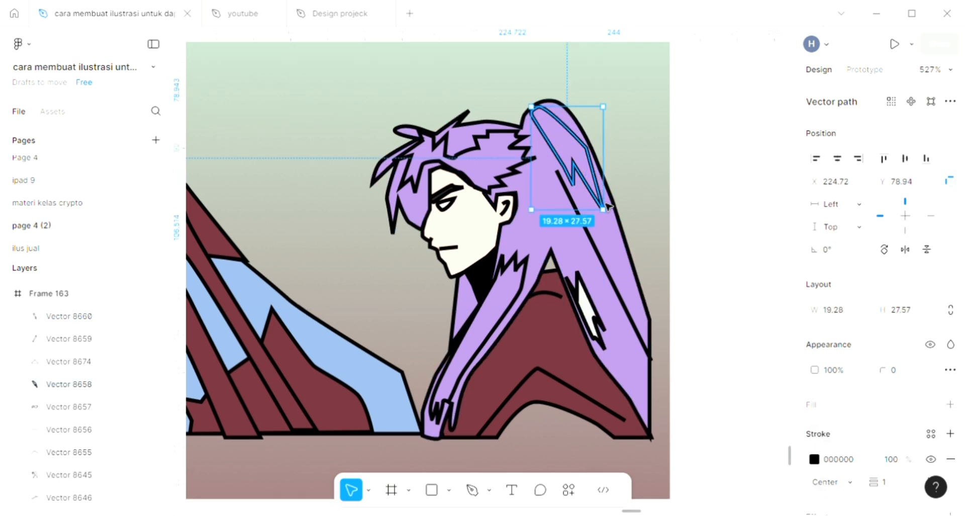
{"action": "left_click", "coordinate": [950, 404]}
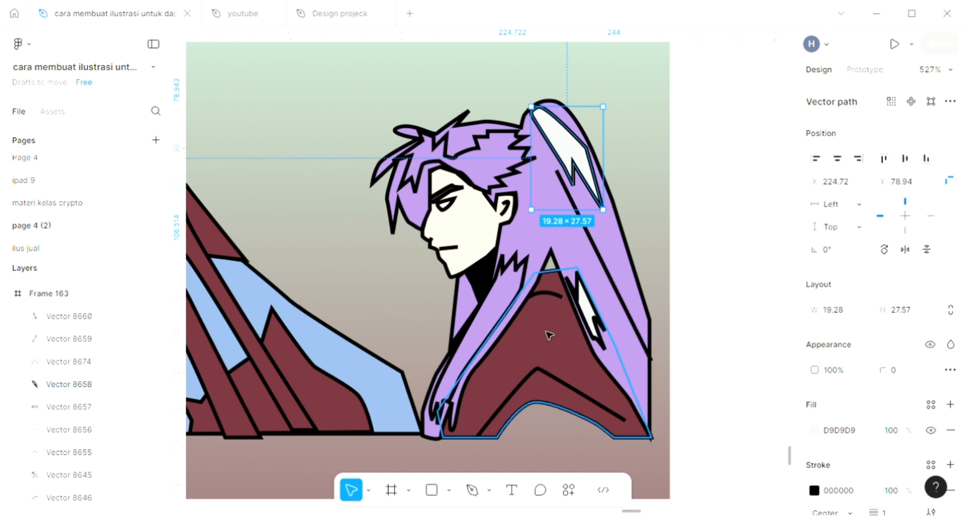
{"action": "left_click", "coordinate": [484, 313]}
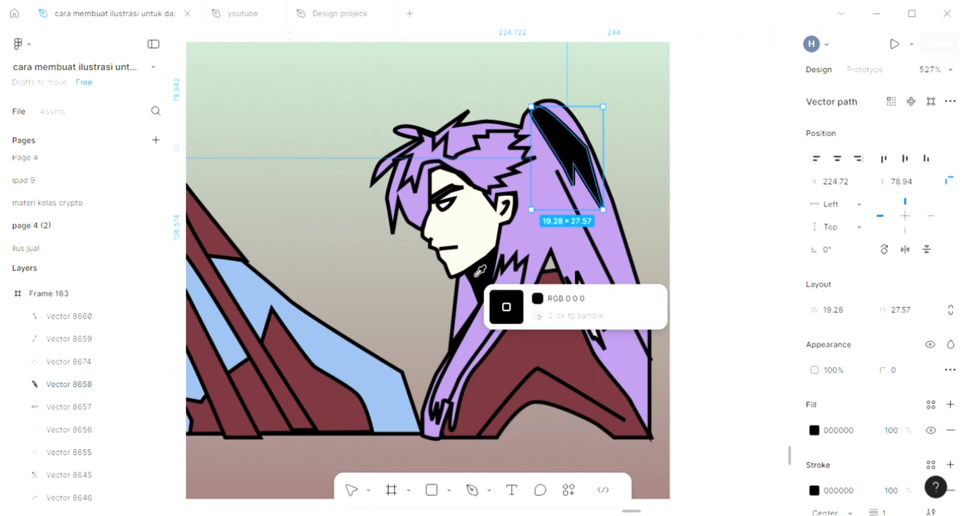
- Select the strand shape inside the long hair and sample black 000000 for its fill
{"action": "left_click", "coordinate": [601, 342]}
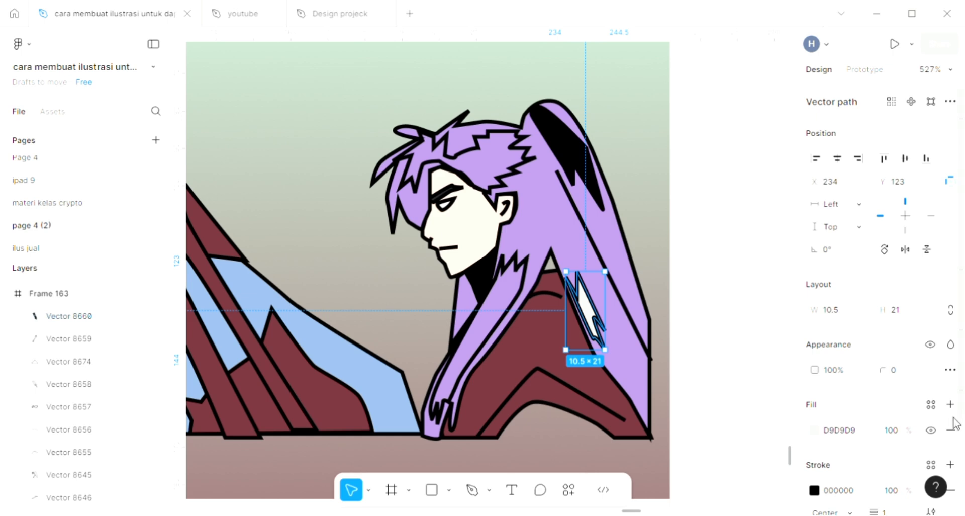
{"action": "key", "text": "i"}
{"action": "left_click", "coordinate": [472, 281]}
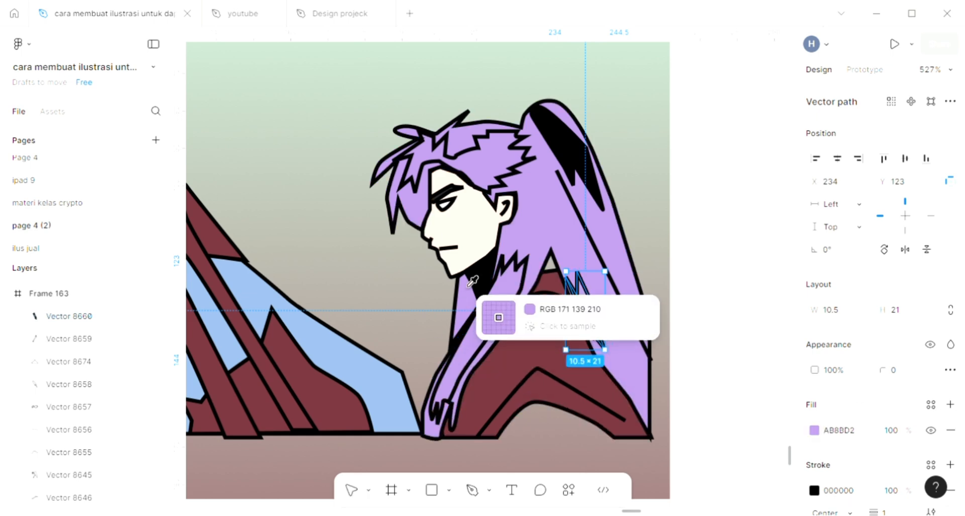
{"action": "scroll", "coordinate": [508, 246], "scroll_direction": "up", "scroll_amount": 5}
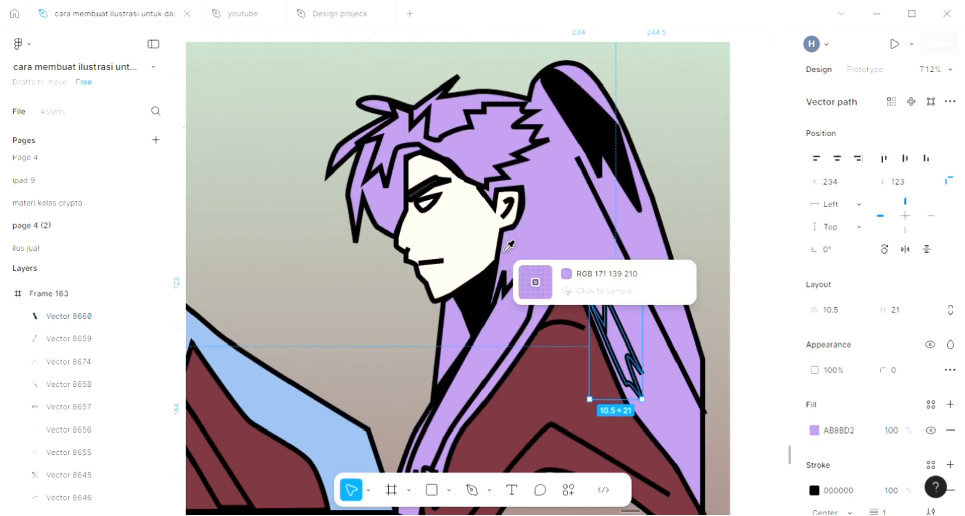
{"action": "left_click", "coordinate": [468, 297]}
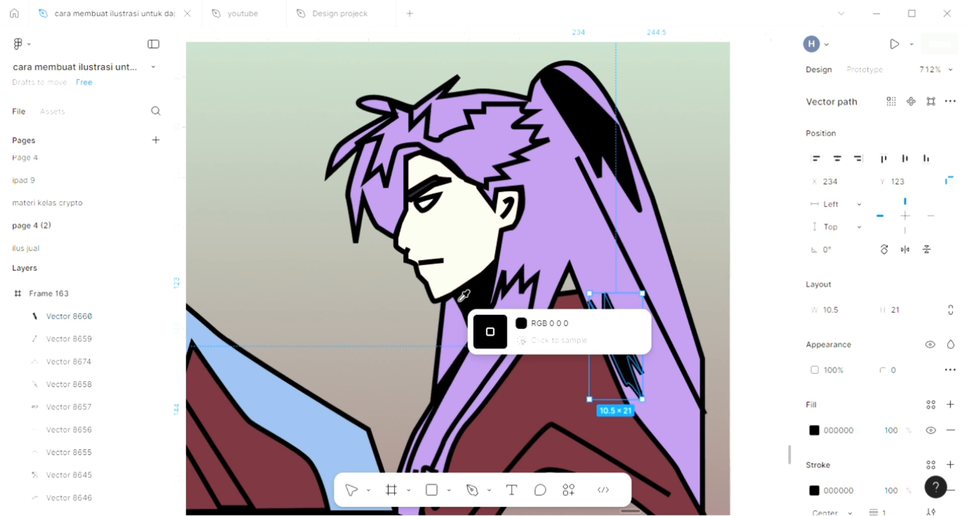
- Select the fringe shape on the second character's forehead, add a fill, and sample black 000000
{"action": "left_click", "coordinate": [466, 143]}
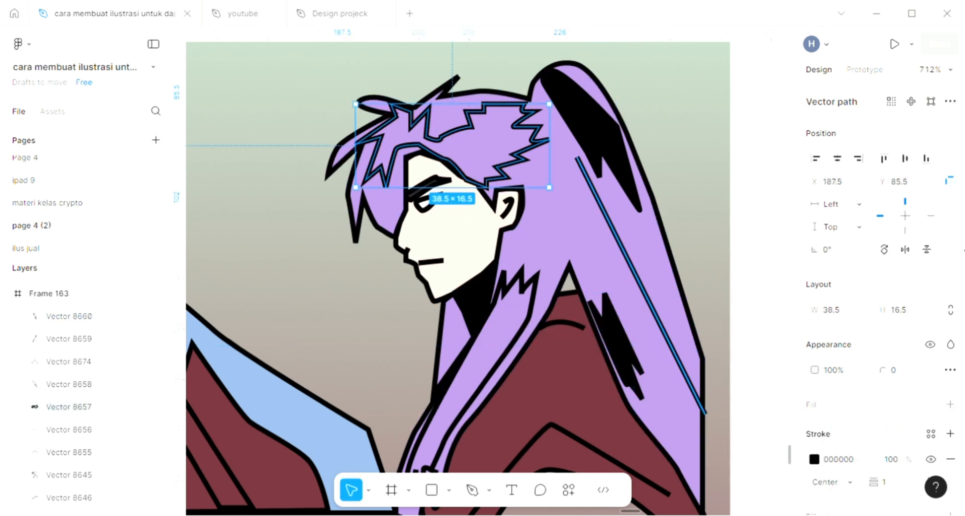
{"action": "left_click", "coordinate": [950, 405]}
{"action": "key", "text": "i"}
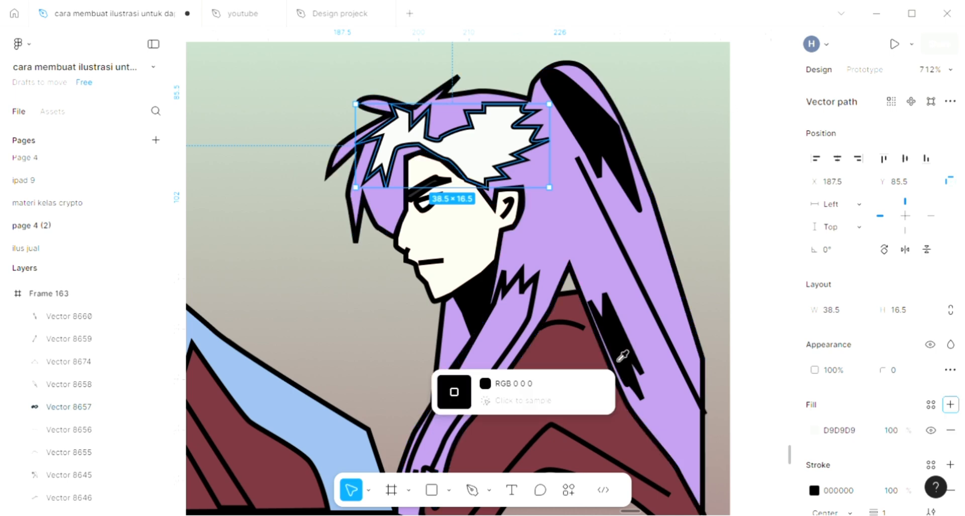
{"action": "left_click", "coordinate": [619, 334]}
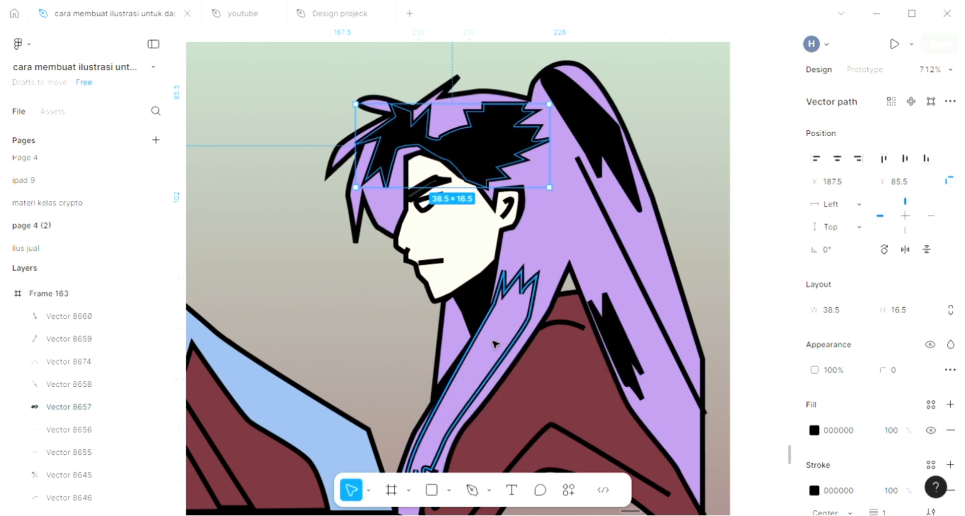
- Select the collar shape below the second character's neck, add a fill, sample black 000000, and deselect
{"action": "left_click", "coordinate": [522, 295]}
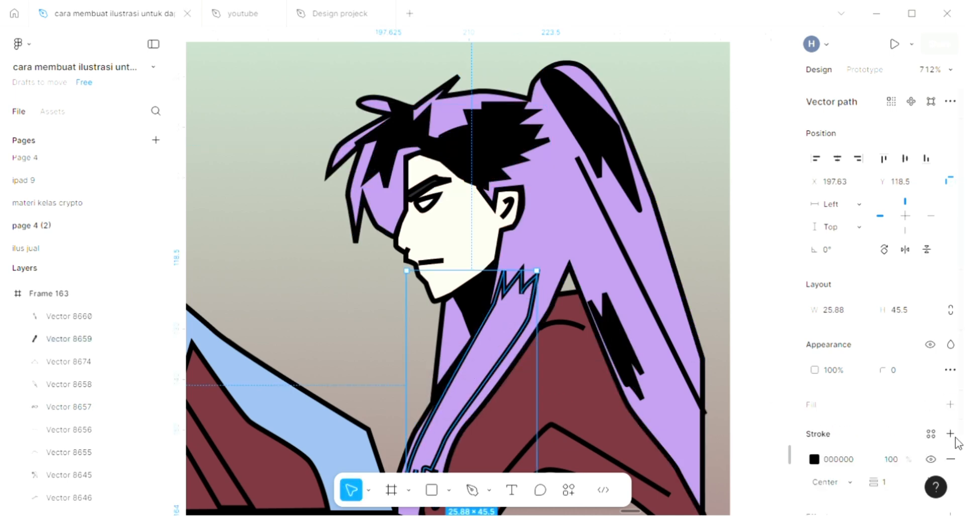
{"action": "left_click", "coordinate": [950, 405]}
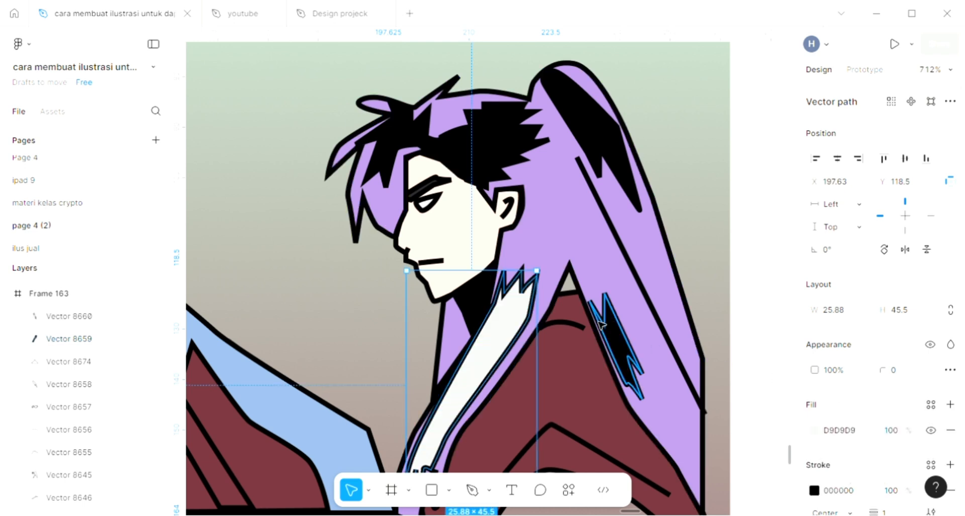
{"action": "key", "text": "i"}
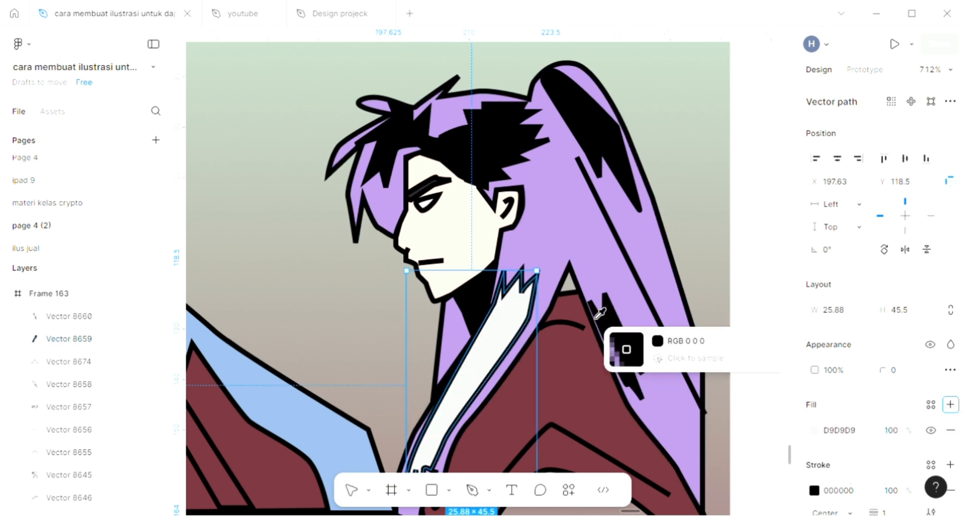
{"action": "left_click", "coordinate": [501, 136]}
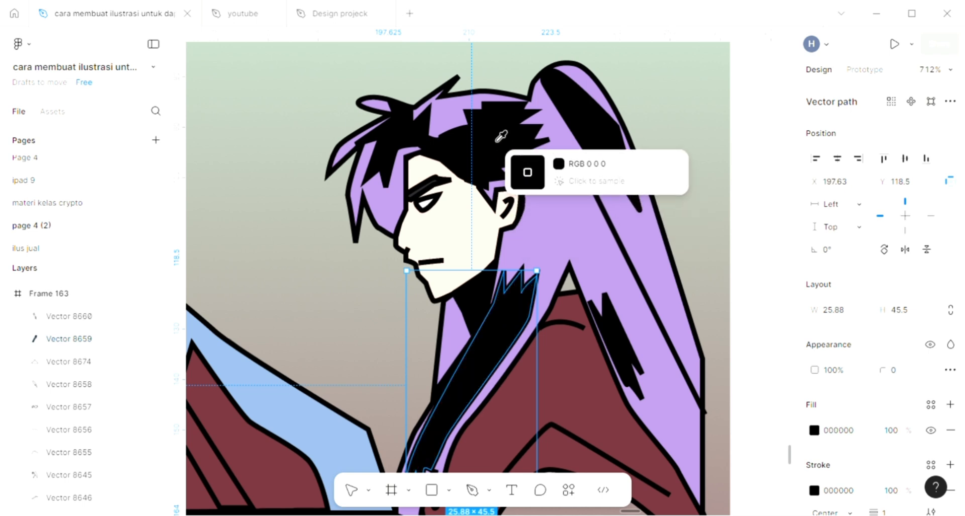
{"action": "left_click", "coordinate": [374, 309]}
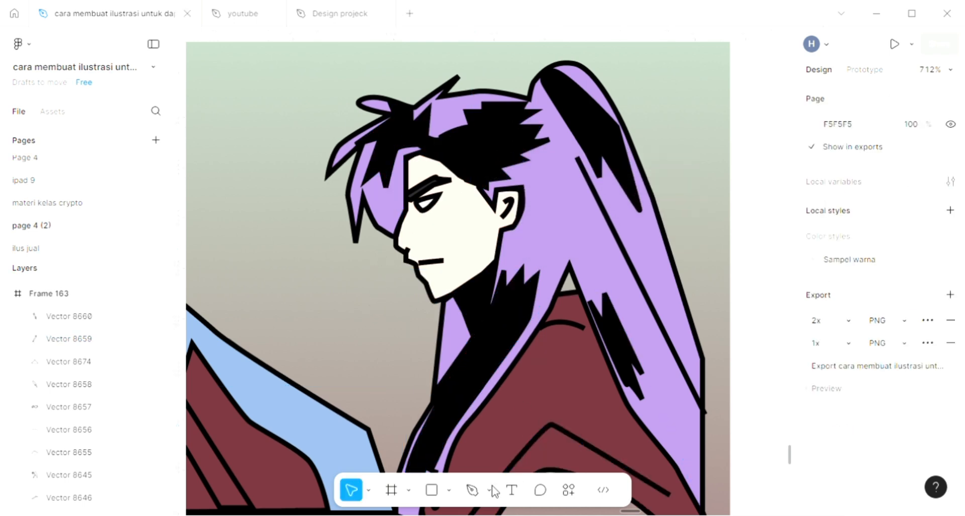
- Draw a small four-point shape over the white of the second character's eye with the Pen tool
{"action": "left_click", "coordinate": [472, 490]}
{"action": "scroll", "coordinate": [436, 261], "scroll_direction": "up", "scroll_amount": 5}
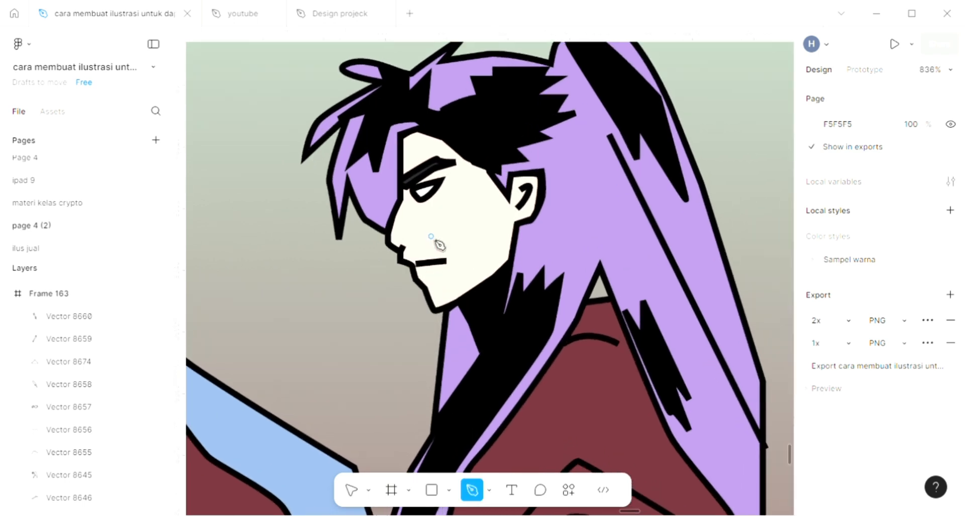
{"action": "scroll", "coordinate": [423, 181], "scroll_direction": "up", "scroll_amount": 6}
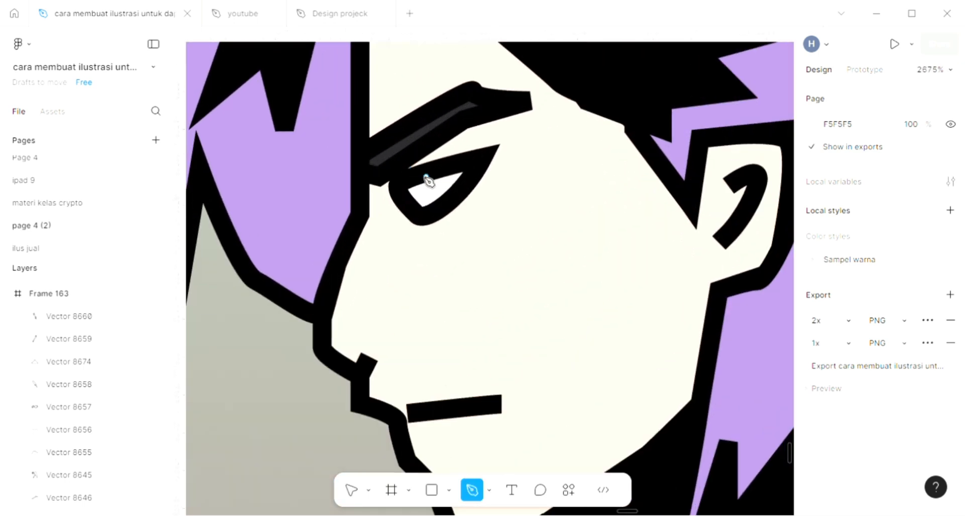
{"action": "left_click_drag", "start_coordinate": [445, 205], "coordinate": [435, 216]}
{"action": "left_click", "coordinate": [426, 215]}
{"action": "left_click", "coordinate": [397, 195]}
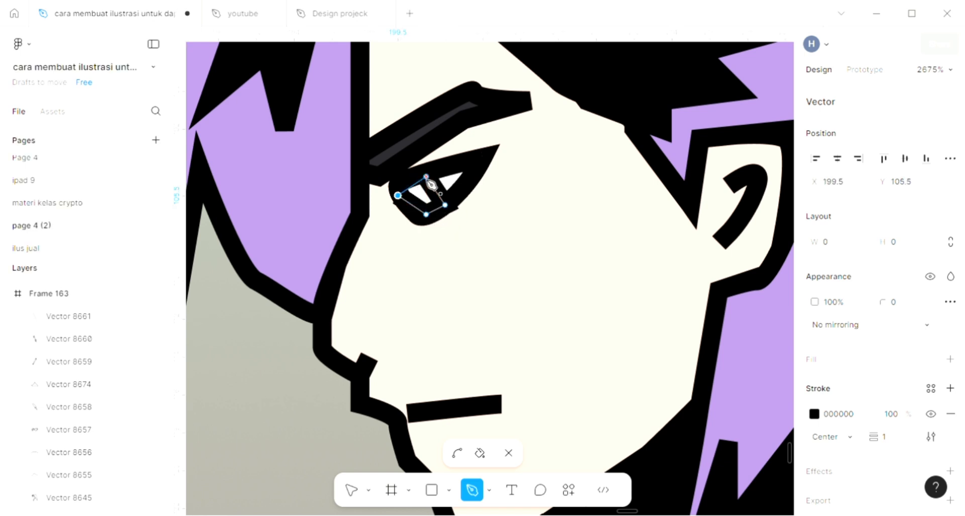
{"action": "left_click", "coordinate": [426, 176]}
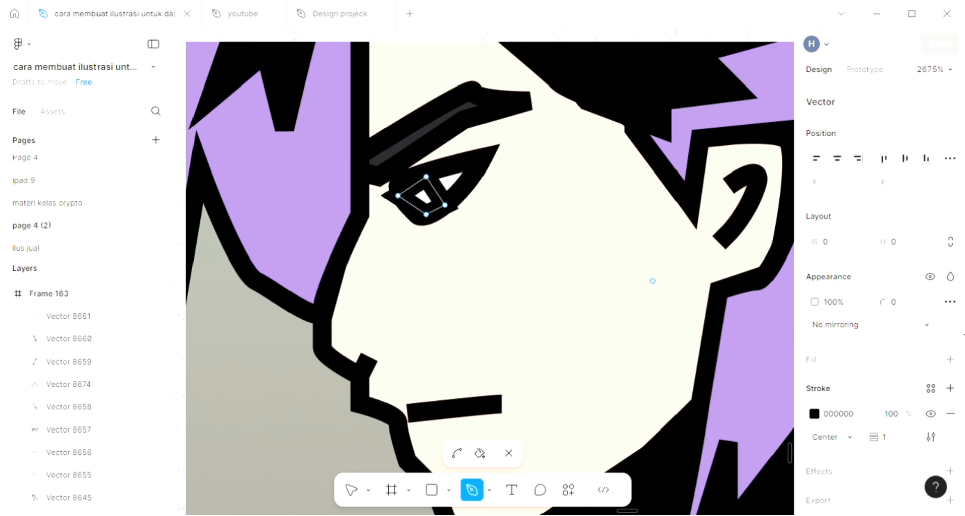
- Add a fill to the new eye shape and sample the purple AB8BD2 from the hair
{"action": "left_click", "coordinate": [949, 359]}
{"action": "scroll", "coordinate": [614, 298], "scroll_direction": "down", "scroll_amount": 3}
{"action": "scroll", "coordinate": [606, 291], "scroll_direction": "down", "scroll_amount": 4}
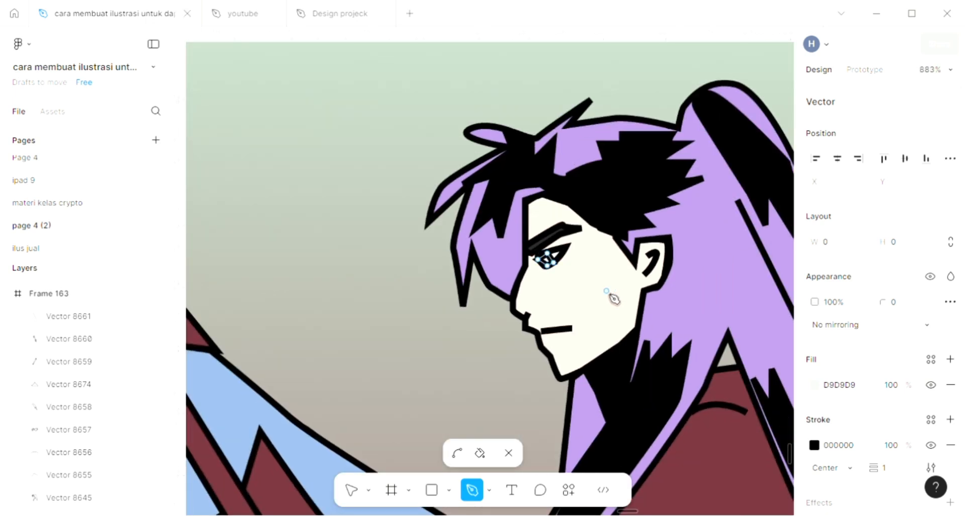
{"action": "key", "text": "i"}
{"action": "left_click", "coordinate": [499, 278]}
{"action": "key", "text": "Escape"}
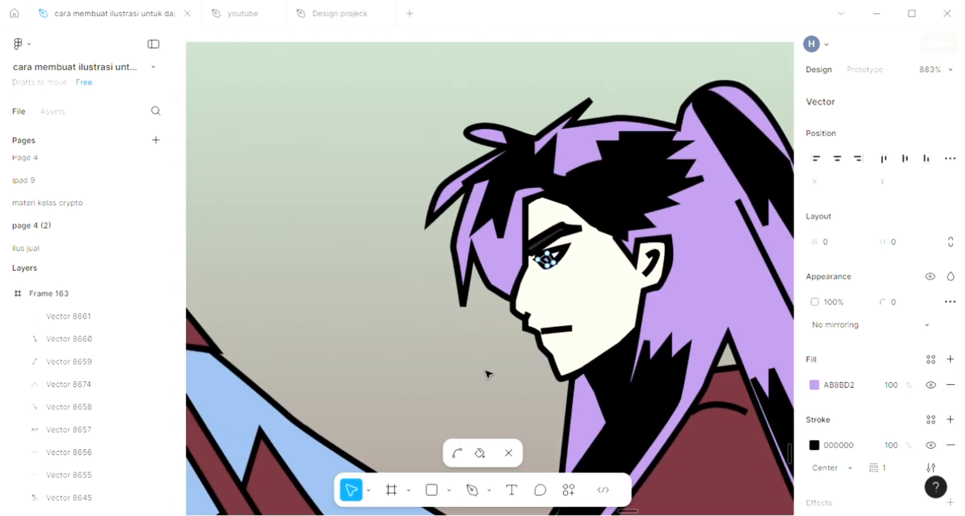
{"action": "key", "text": "Escape"}
- Draw a small triangle in the gap between the hair and the maroon torso with the Pen tool
{"action": "scroll", "coordinate": [488, 374], "scroll_direction": "down", "scroll_amount": 2}
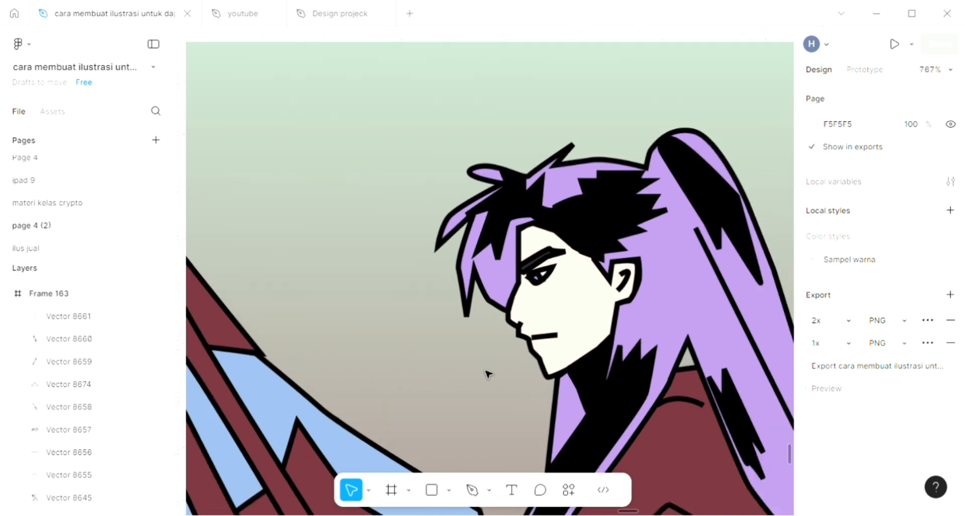
{"action": "scroll", "coordinate": [488, 373], "scroll_direction": "down", "scroll_amount": 3}
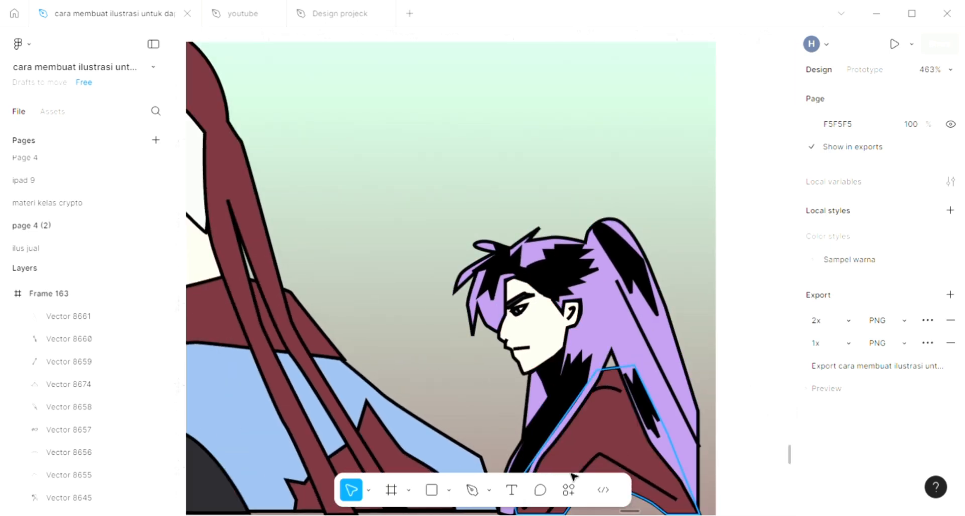
{"action": "left_click", "coordinate": [473, 490]}
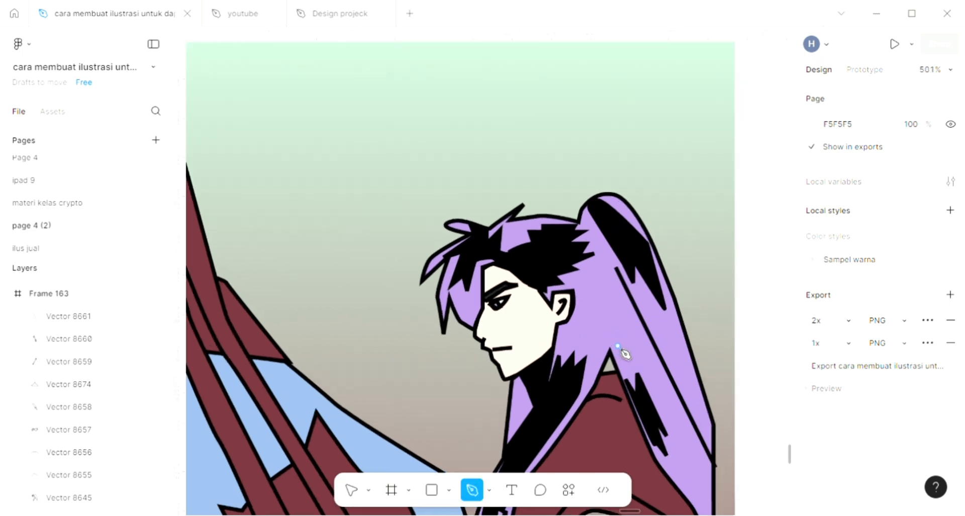
{"action": "scroll", "coordinate": [618, 352], "scroll_direction": "up", "scroll_amount": 5}
{"action": "scroll", "coordinate": [614, 354], "scroll_direction": "down", "scroll_amount": 1}
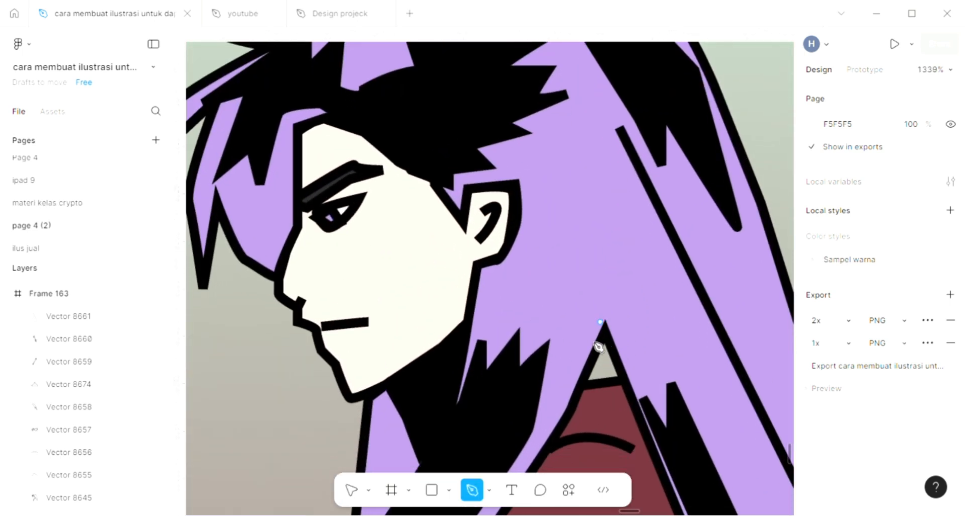
{"action": "left_click", "coordinate": [576, 384]}
{"action": "left_click", "coordinate": [623, 374]}
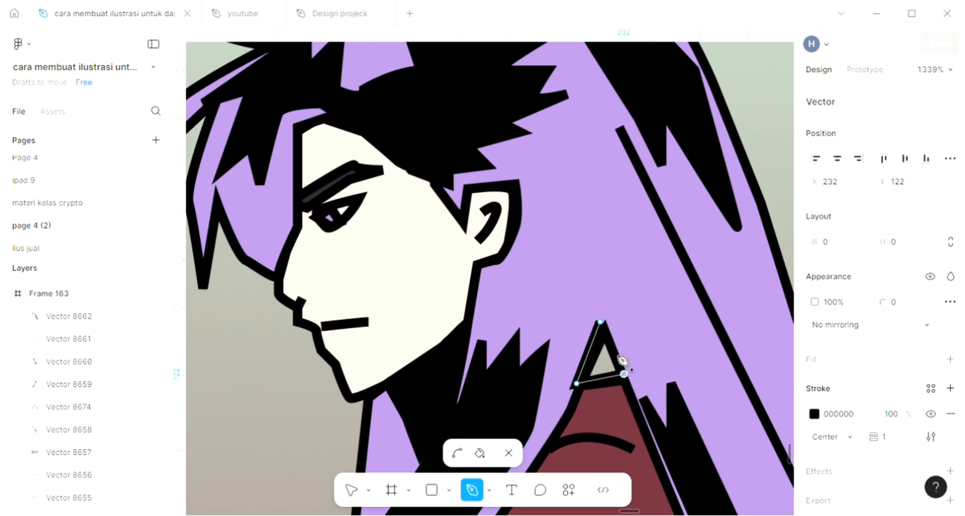
{"action": "left_click", "coordinate": [601, 322]}
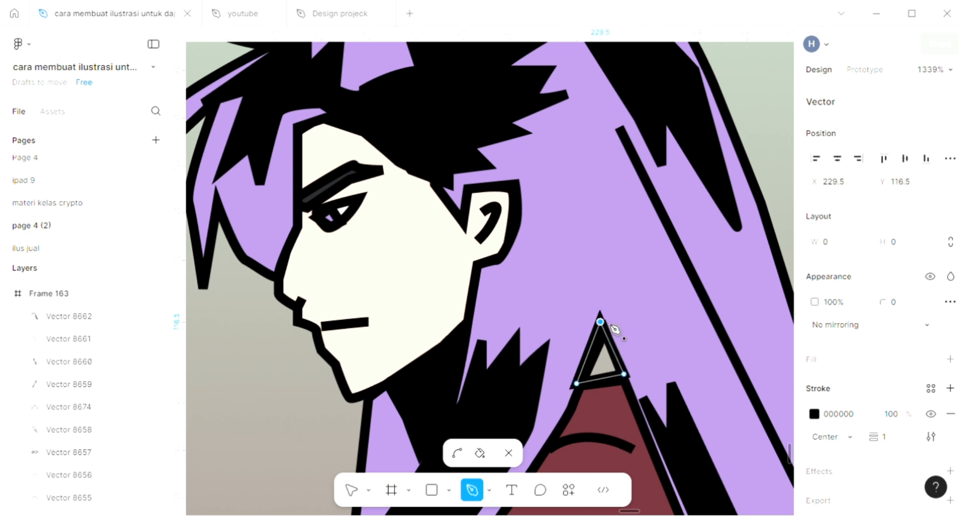
- Add a fill to the small triangle, sample the cream skin colour FFE2D3 from the face, and deselect
{"action": "left_click", "coordinate": [950, 359]}
{"action": "scroll", "coordinate": [724, 358], "scroll_direction": "down", "scroll_amount": 5}
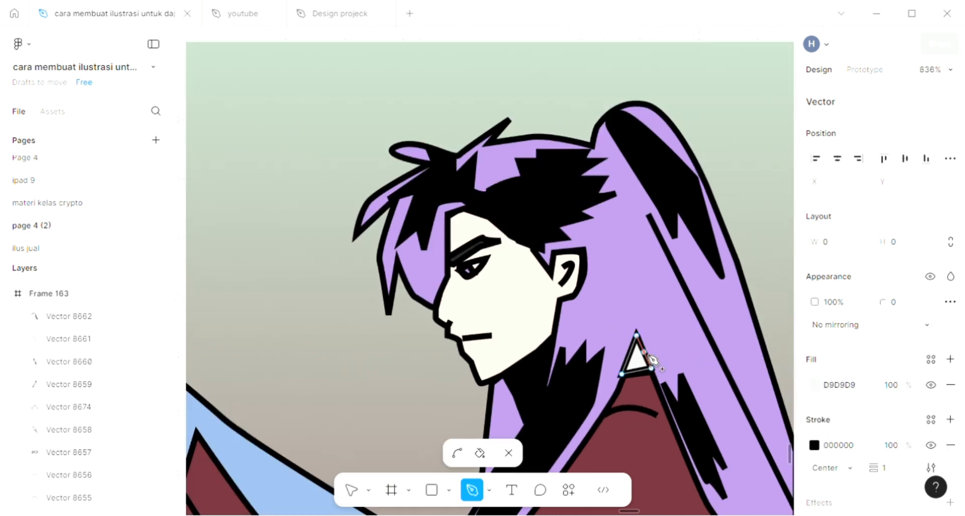
{"action": "key", "text": "i"}
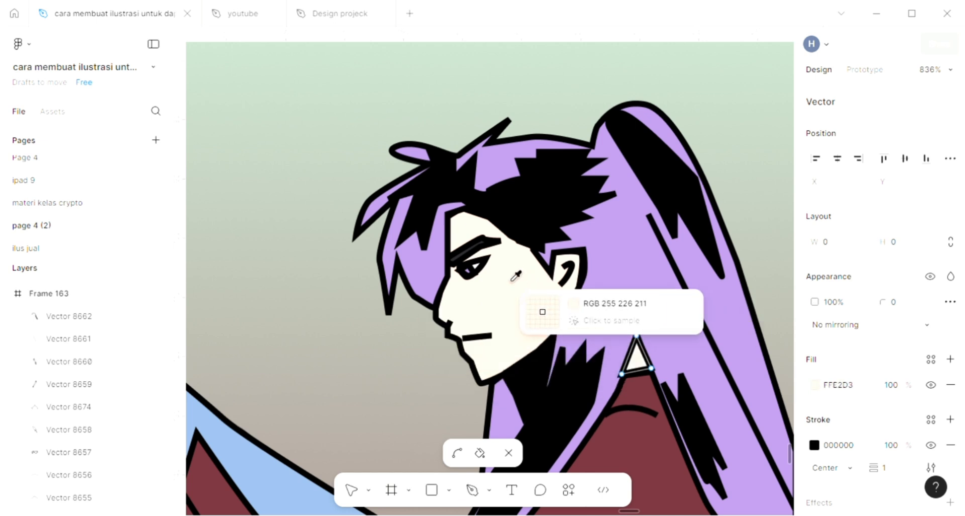
{"action": "left_click", "coordinate": [520, 286]}
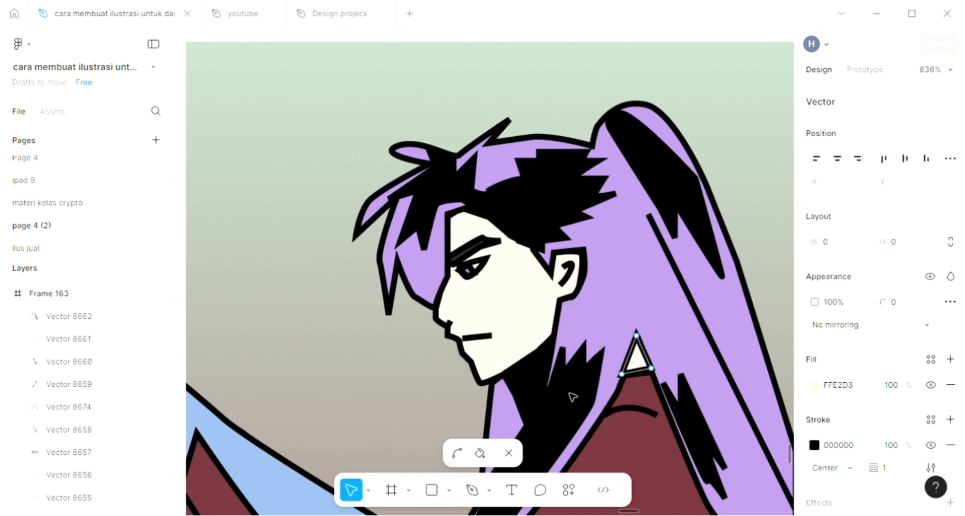
{"action": "scroll", "coordinate": [572, 397], "scroll_direction": "down", "scroll_amount": 2}
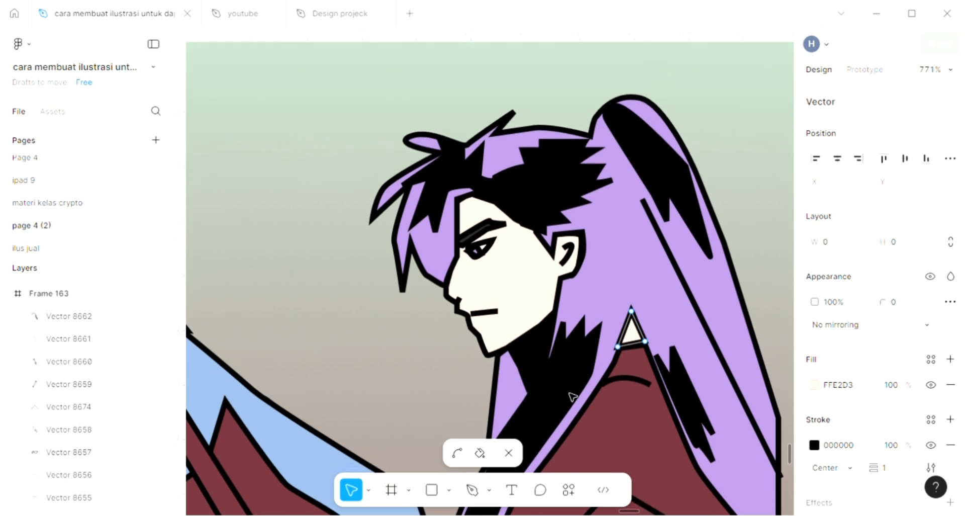
{"action": "scroll", "coordinate": [572, 397], "scroll_direction": "down", "scroll_amount": 2}
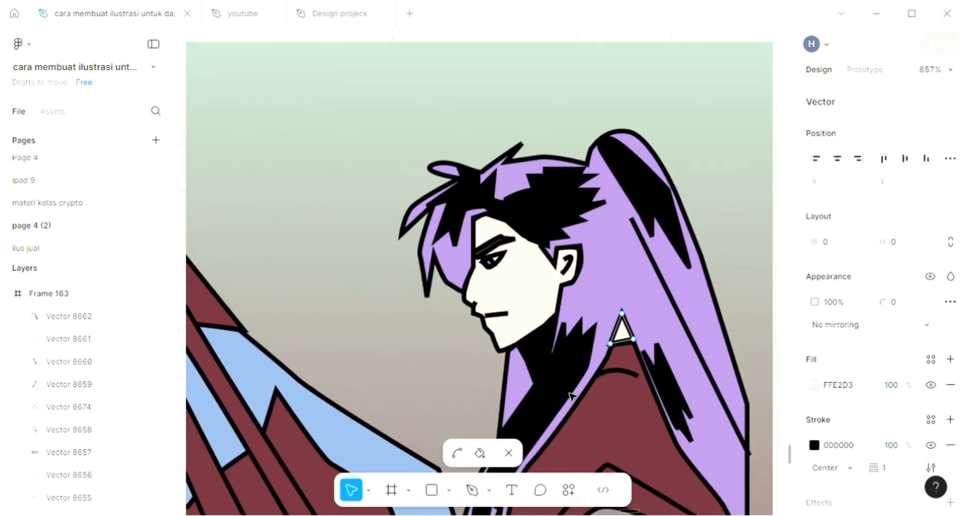
{"action": "scroll", "coordinate": [573, 397], "scroll_direction": "down", "scroll_amount": 1}
{"action": "scroll", "coordinate": [572, 397], "scroll_direction": "down", "scroll_amount": 1}
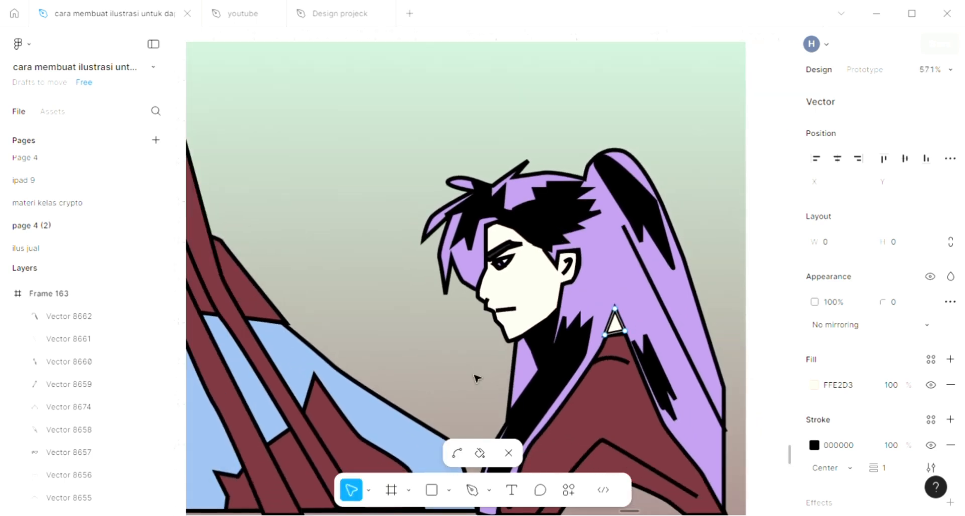
{"action": "key", "text": "Escape"}
{"action": "scroll", "coordinate": [476, 378], "scroll_direction": "down", "scroll_amount": 1}
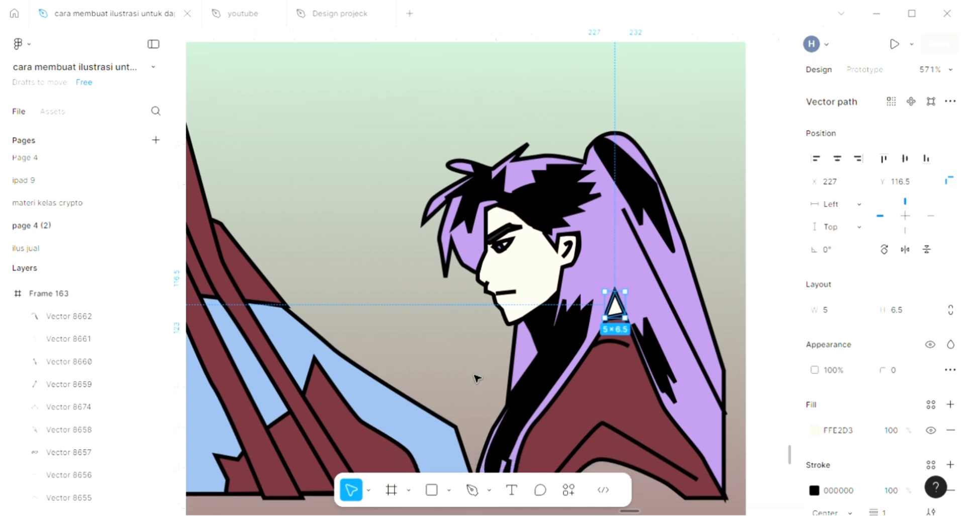
{"action": "scroll", "coordinate": [476, 378], "scroll_direction": "down", "scroll_amount": 1}
{"action": "key", "text": "Escape"}
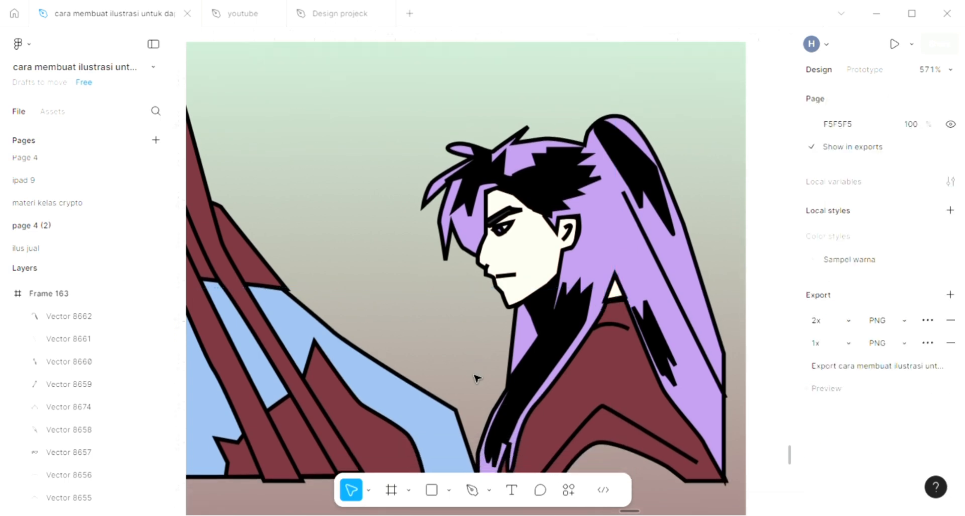
- Draw a closed shape about 34 × 11 at the bottom of the maroon torso, below the collar line, with the Pen tool
{"action": "scroll", "coordinate": [477, 378], "scroll_direction": "down", "scroll_amount": 1}
{"action": "scroll", "coordinate": [476, 378], "scroll_direction": "down", "scroll_amount": 1}
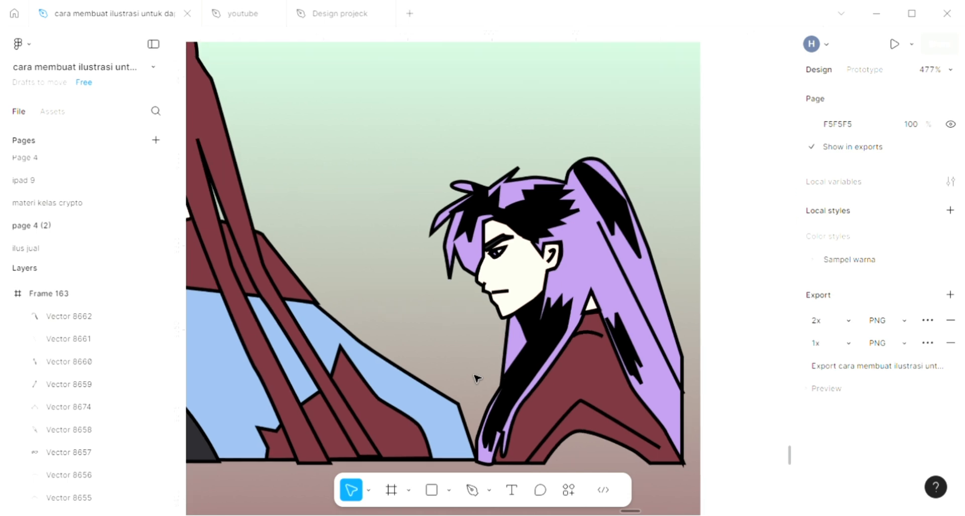
{"action": "scroll", "coordinate": [476, 378], "scroll_direction": "left", "scroll_amount": 1}
{"action": "scroll", "coordinate": [477, 378], "scroll_direction": "down", "scroll_amount": 1}
{"action": "scroll", "coordinate": [476, 378], "scroll_direction": "left", "scroll_amount": 2}
{"action": "scroll", "coordinate": [476, 378], "scroll_direction": "down", "scroll_amount": 2}
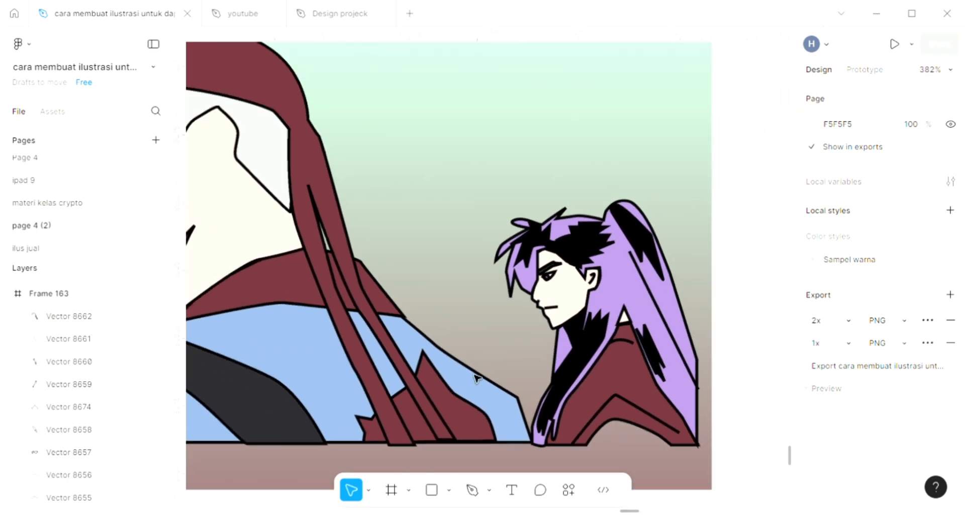
{"action": "scroll", "coordinate": [652, 434], "scroll_direction": "down", "scroll_amount": 1}
{"action": "scroll", "coordinate": [653, 436], "scroll_direction": "down", "scroll_amount": 1}
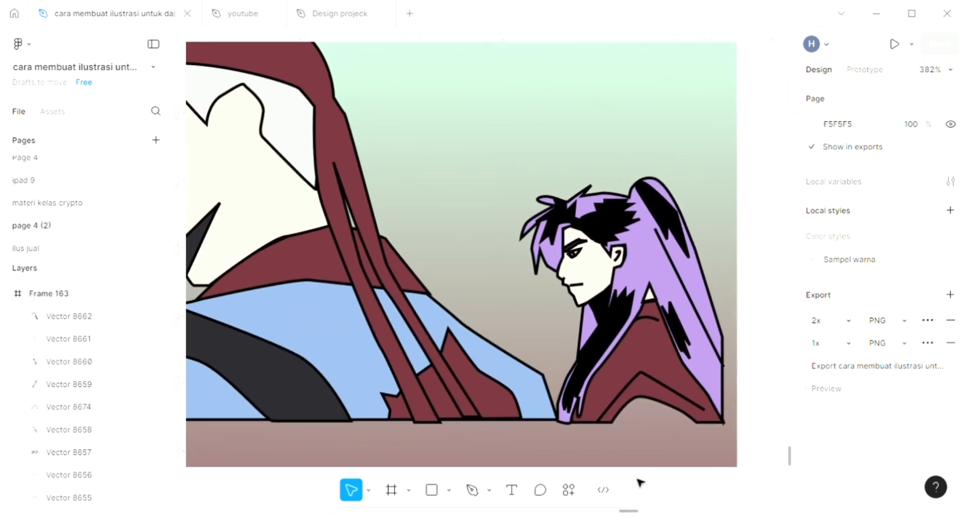
{"action": "left_click", "coordinate": [472, 491]}
{"action": "scroll", "coordinate": [679, 429], "scroll_direction": "up", "scroll_amount": 3}
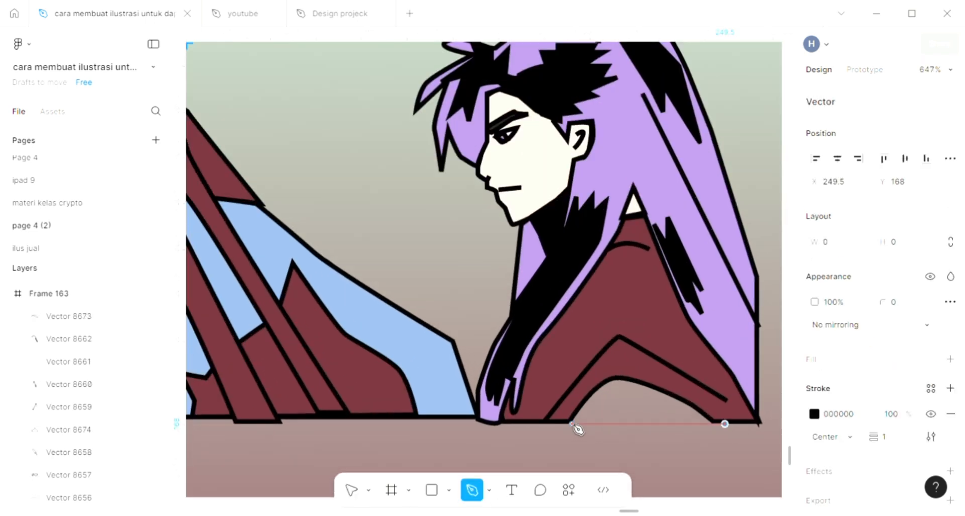
{"action": "left_click", "coordinate": [572, 424]}
{"action": "left_click", "coordinate": [606, 375]}
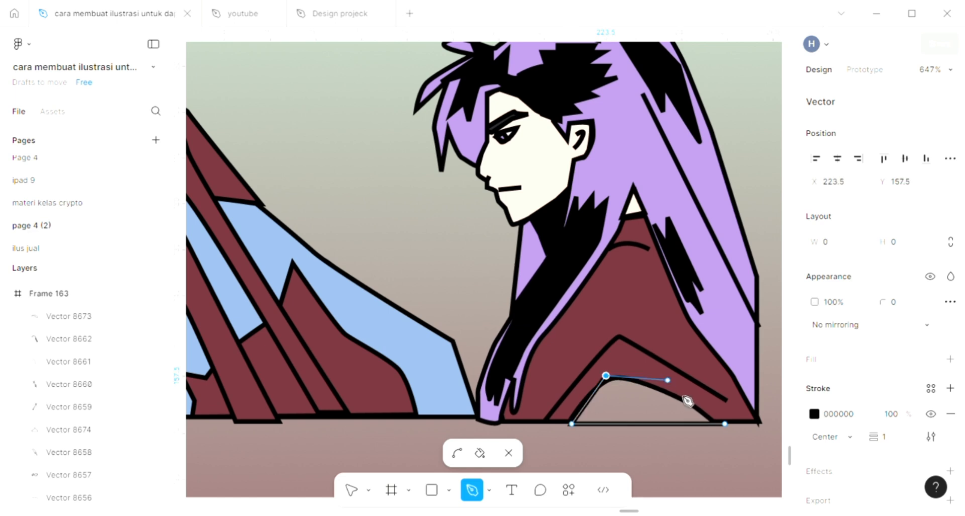
{"action": "left_click_drag", "start_coordinate": [684, 397], "coordinate": [688, 403]}
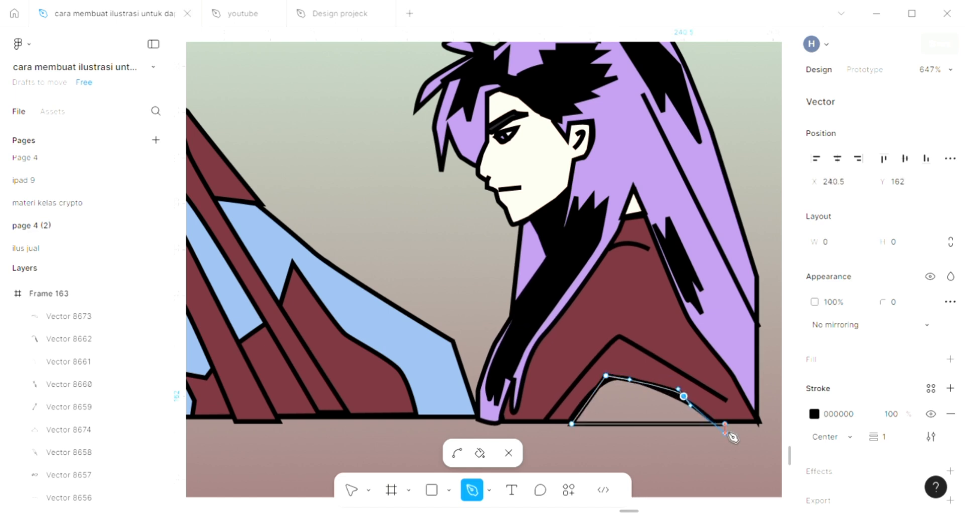
{"action": "left_click", "coordinate": [724, 424]}
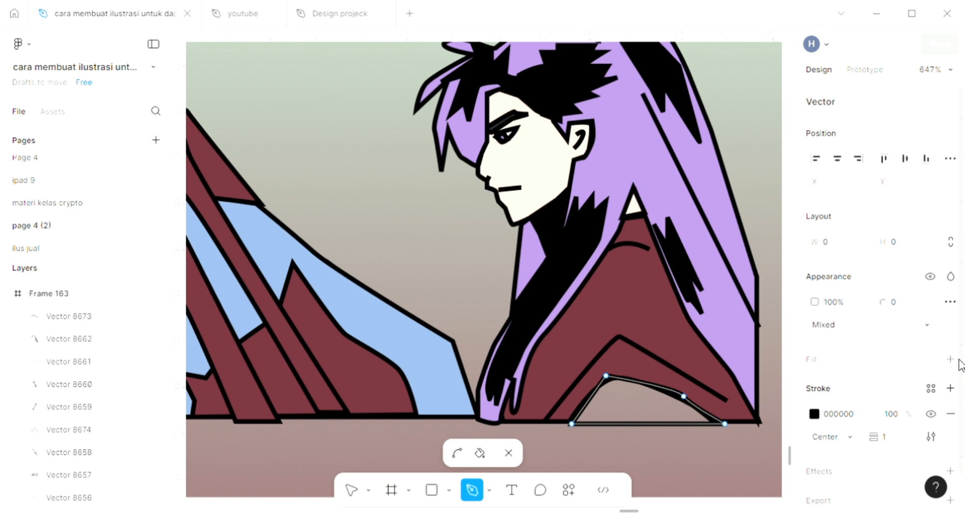
- Add a fill to the new torso shape, sample black 000000 from the neck, and deselect
{"action": "left_click", "coordinate": [553, 385]}
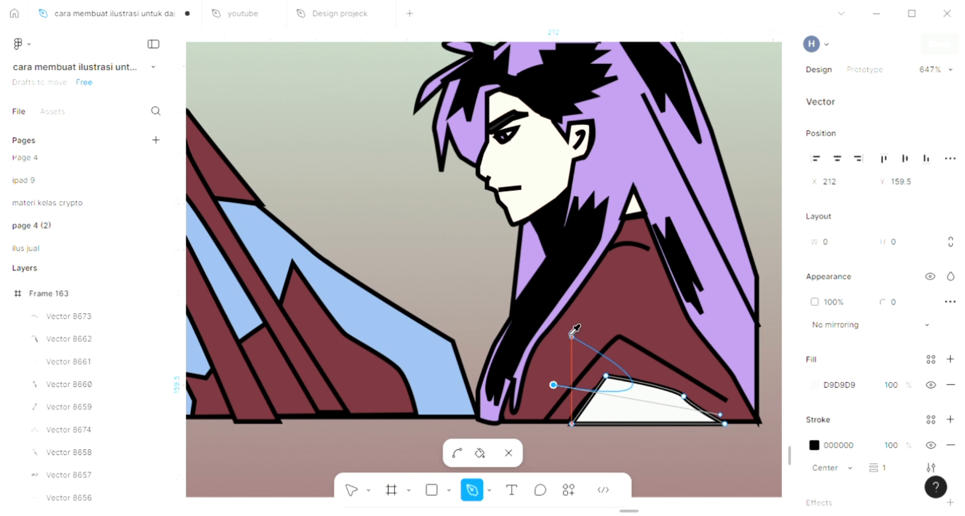
{"action": "left_click", "coordinate": [550, 296]}
{"action": "key", "text": "Escape"}
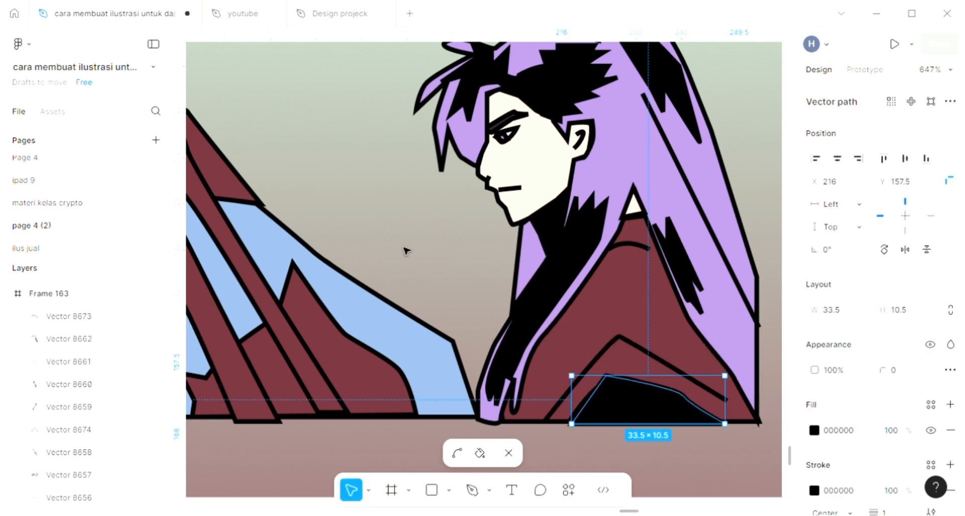
{"action": "key", "text": "Escape"}
- Draw a rock-like shape about 33 × 12 at the base of the maroon straps above the ground line with the Pen tool, and add a fill
{"action": "scroll", "coordinate": [476, 317], "scroll_direction": "down", "scroll_amount": 2}
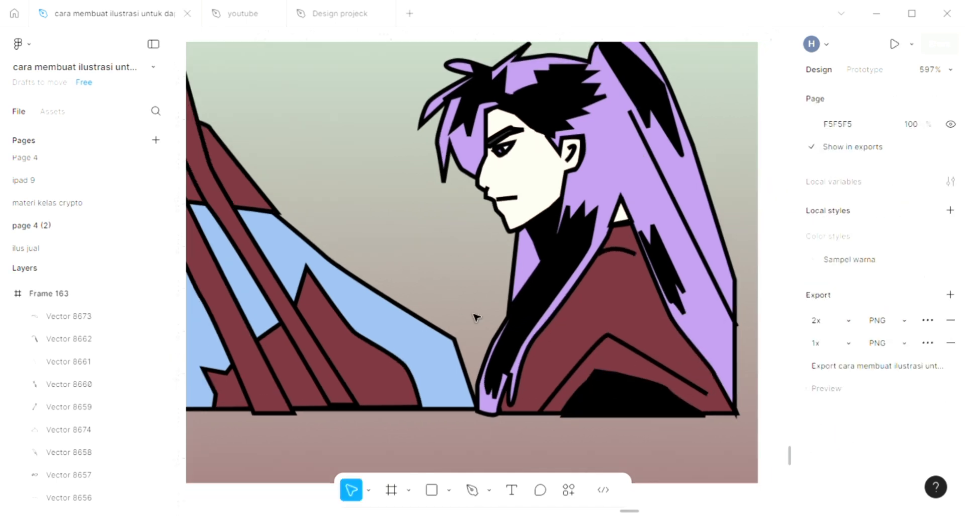
{"action": "scroll", "coordinate": [477, 317], "scroll_direction": "left", "scroll_amount": 3}
{"action": "scroll", "coordinate": [477, 316], "scroll_direction": "left", "scroll_amount": 4}
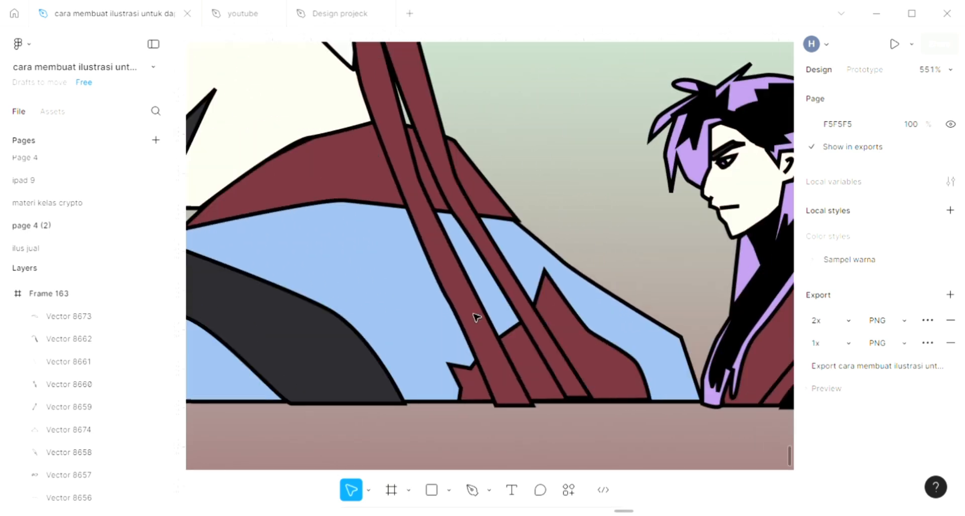
{"action": "scroll", "coordinate": [476, 317], "scroll_direction": "down", "scroll_amount": 2}
{"action": "scroll", "coordinate": [476, 316], "scroll_direction": "left", "scroll_amount": 2}
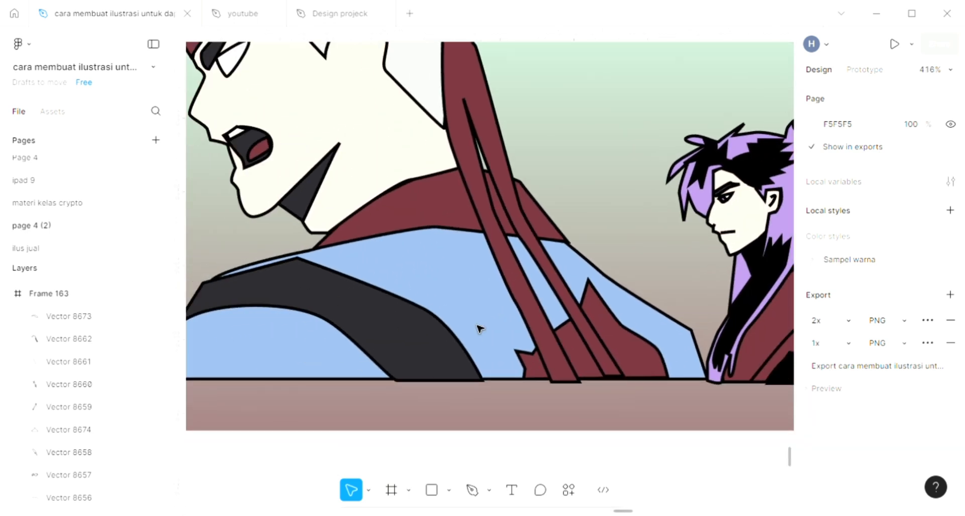
{"action": "left_click", "coordinate": [472, 489]}
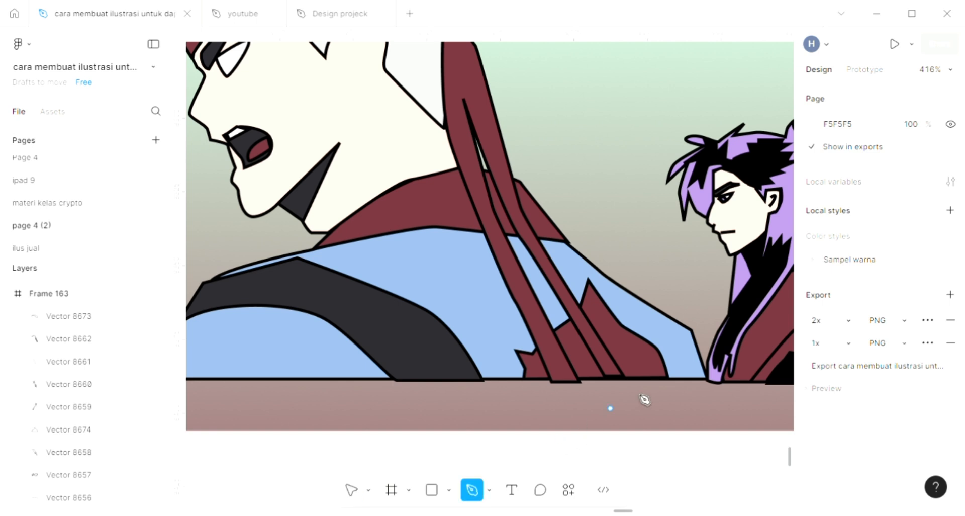
{"action": "scroll", "coordinate": [655, 346], "scroll_direction": "up", "scroll_amount": 3}
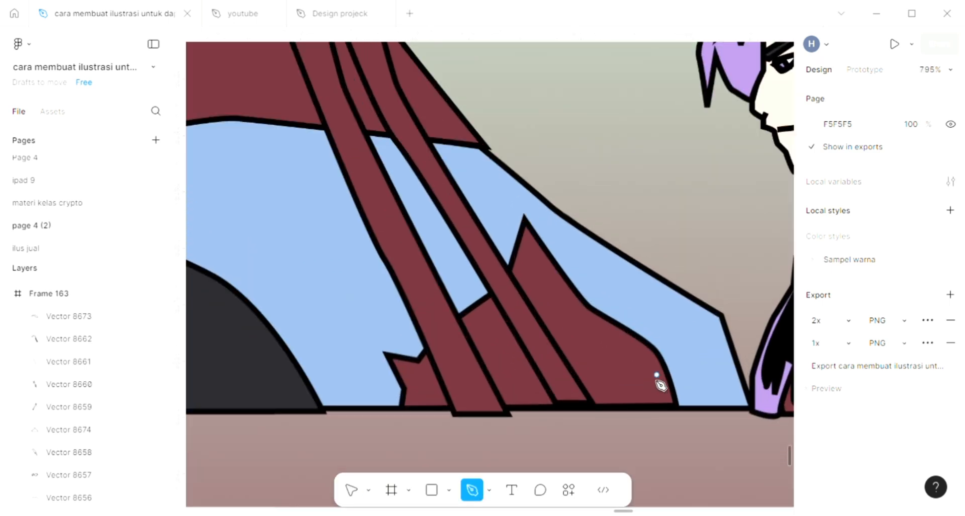
{"action": "scroll", "coordinate": [648, 372], "scroll_direction": "up", "scroll_amount": 2}
{"action": "left_click_drag", "start_coordinate": [563, 344], "coordinate": [551, 343]}
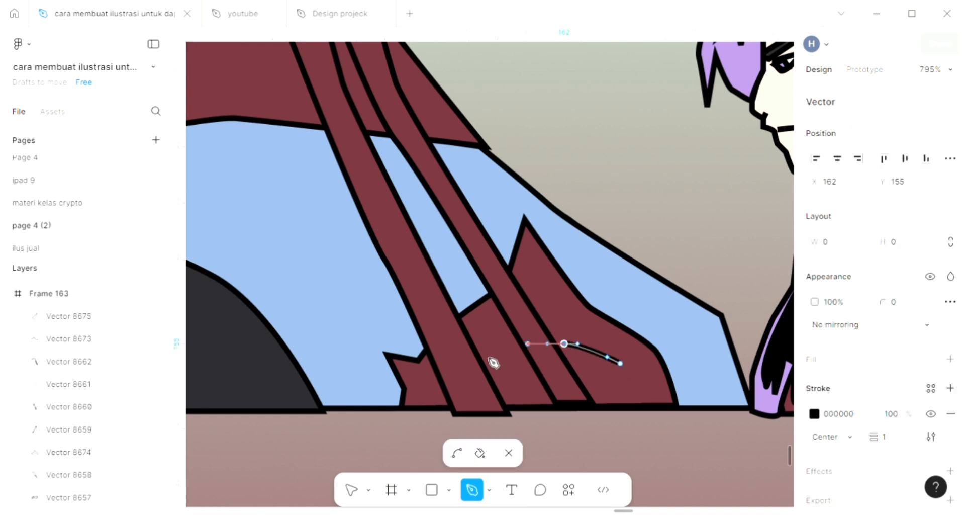
{"action": "left_click_drag", "start_coordinate": [485, 355], "coordinate": [464, 358]}
{"action": "left_click_drag", "start_coordinate": [446, 399], "coordinate": [439, 412]}
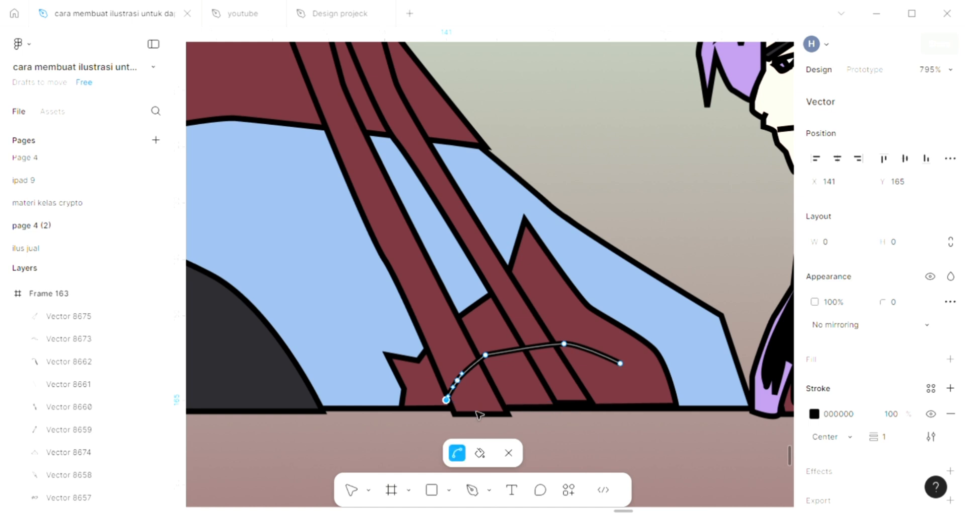
{"action": "key", "text": "ctrl+z"}
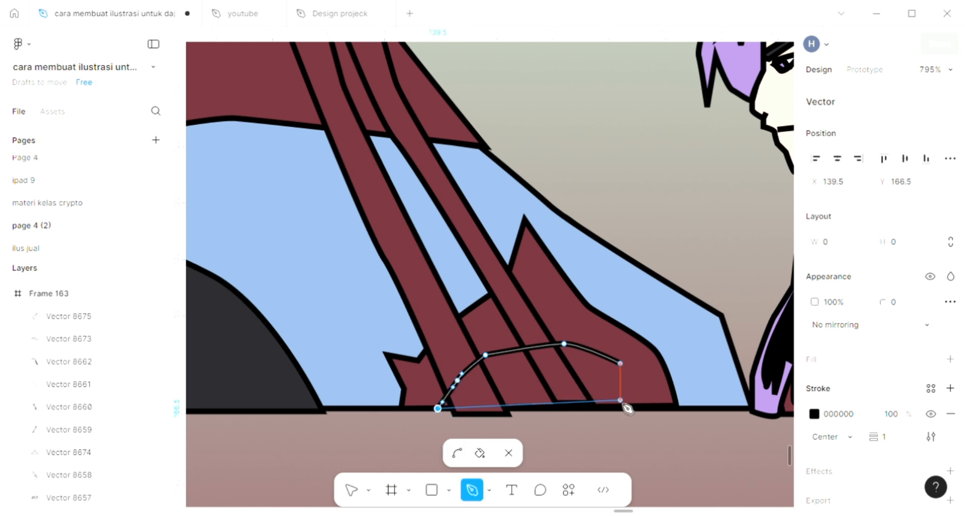
{"action": "left_click", "coordinate": [620, 402]}
{"action": "left_click", "coordinate": [621, 364]}
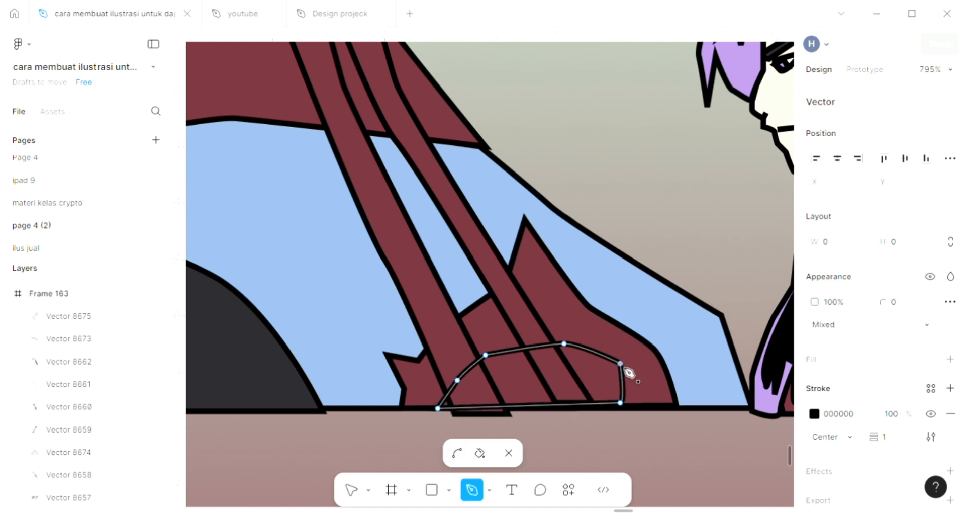
{"action": "left_click", "coordinate": [950, 360]}
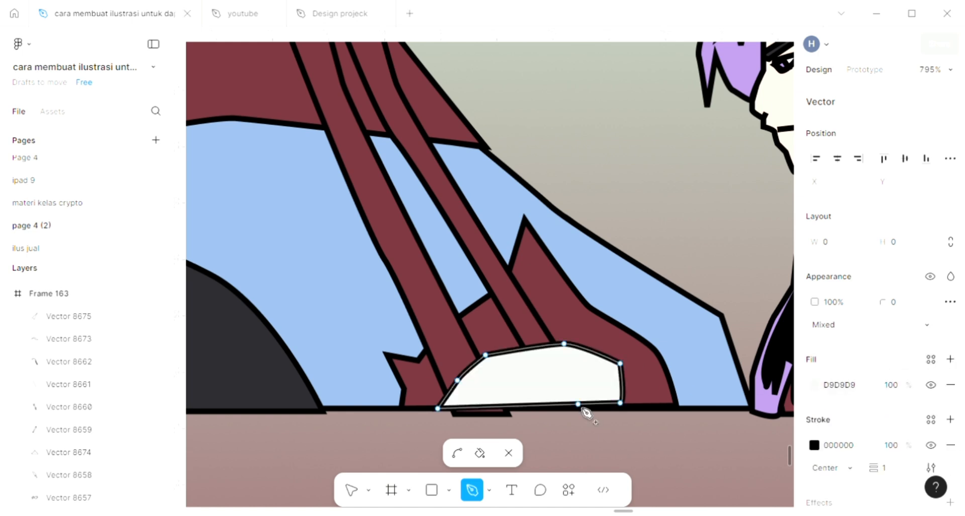
{"action": "scroll", "coordinate": [586, 412], "scroll_direction": "down", "scroll_amount": 1}
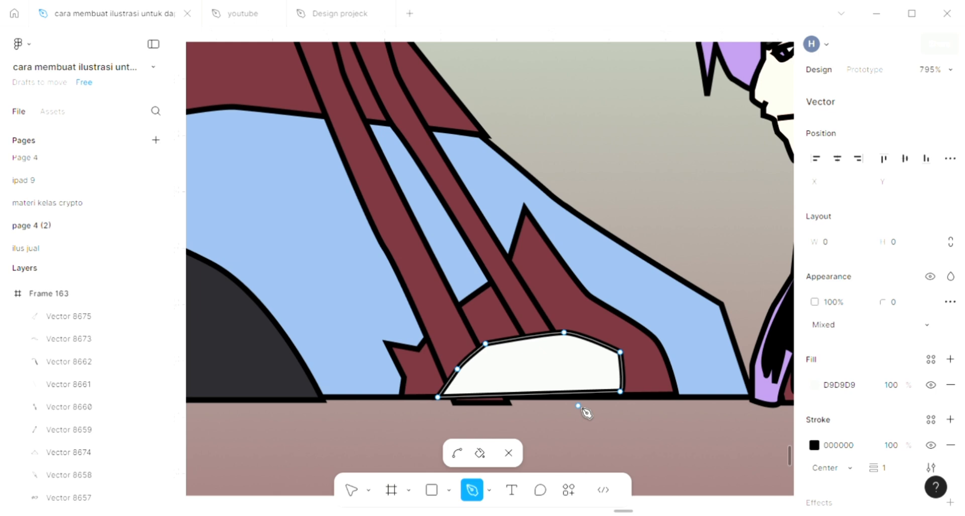
{"action": "key", "text": "Return"}
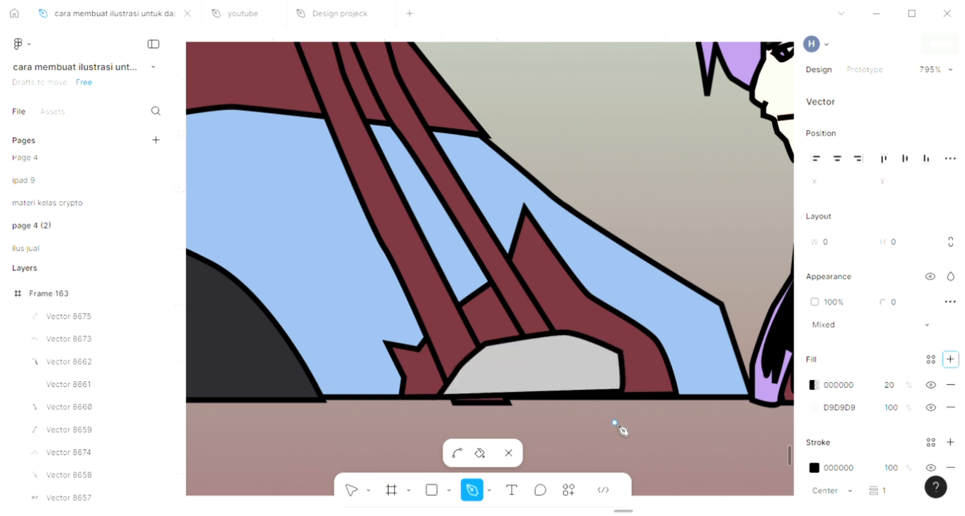
{"action": "key", "text": "Return"}
{"action": "key", "text": "Return"}
{"action": "key", "text": "Return"}
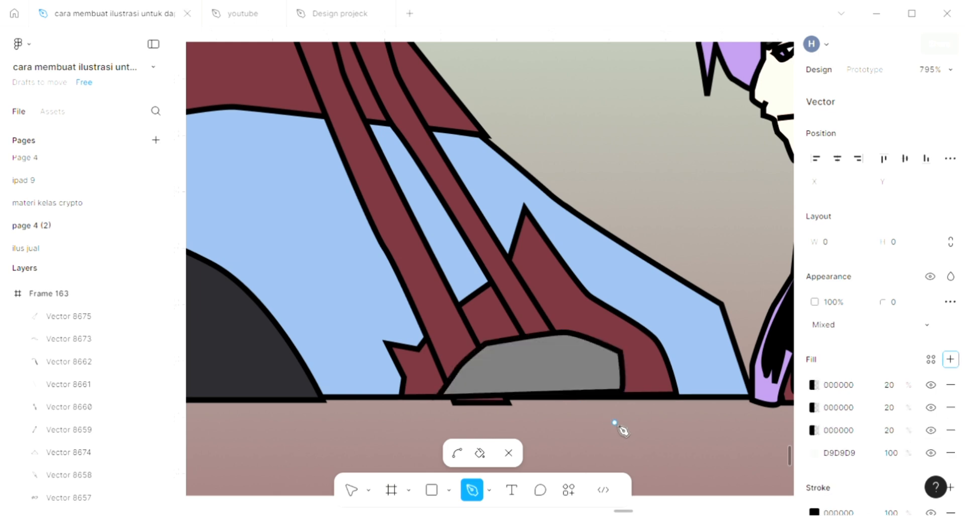
{"action": "key", "text": "Return"}
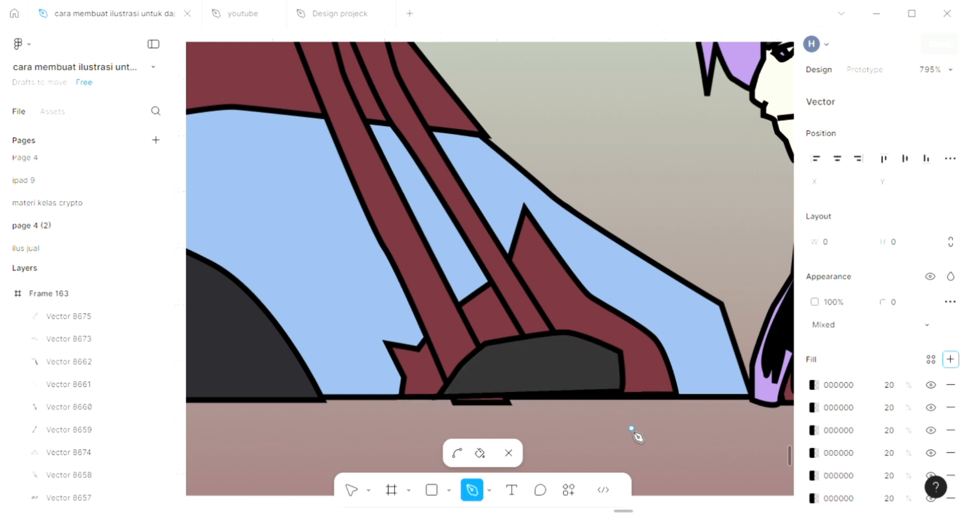
{"action": "left_click", "coordinate": [950, 385]}
{"action": "left_click", "coordinate": [950, 385]}
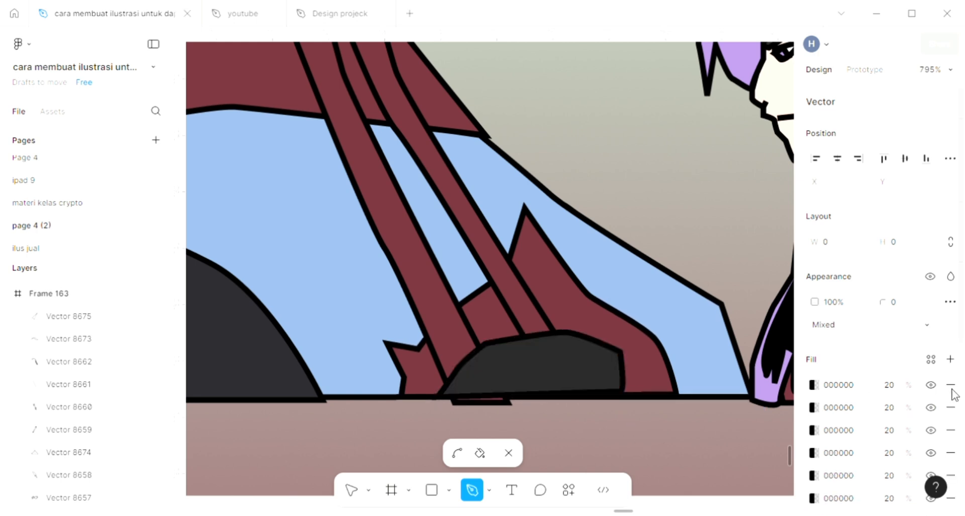
{"action": "left_click", "coordinate": [950, 386]}
{"action": "left_click", "coordinate": [950, 385]}
{"action": "left_click", "coordinate": [951, 385]}
{"action": "left_click", "coordinate": [950, 385]}
{"action": "left_click", "coordinate": [950, 386]}
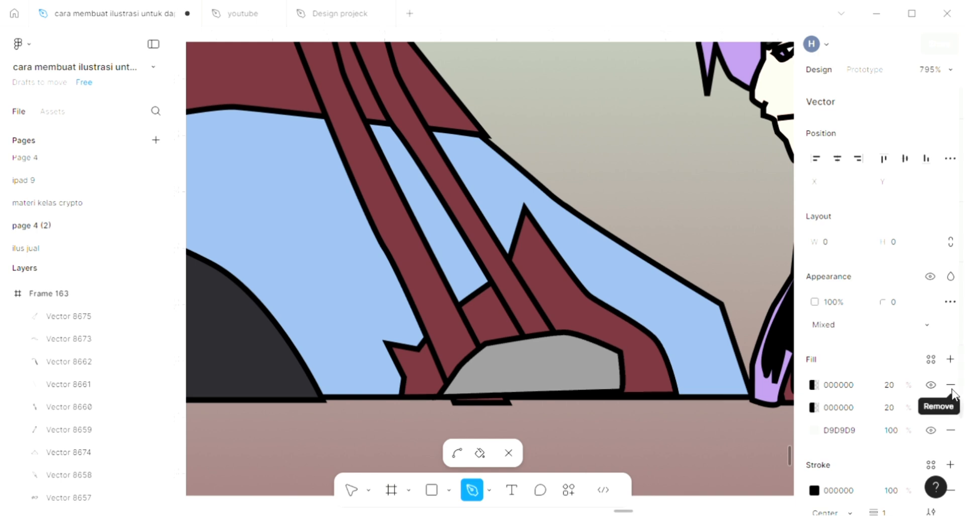
{"action": "left_click", "coordinate": [950, 386]}
{"action": "left_click", "coordinate": [950, 386]}
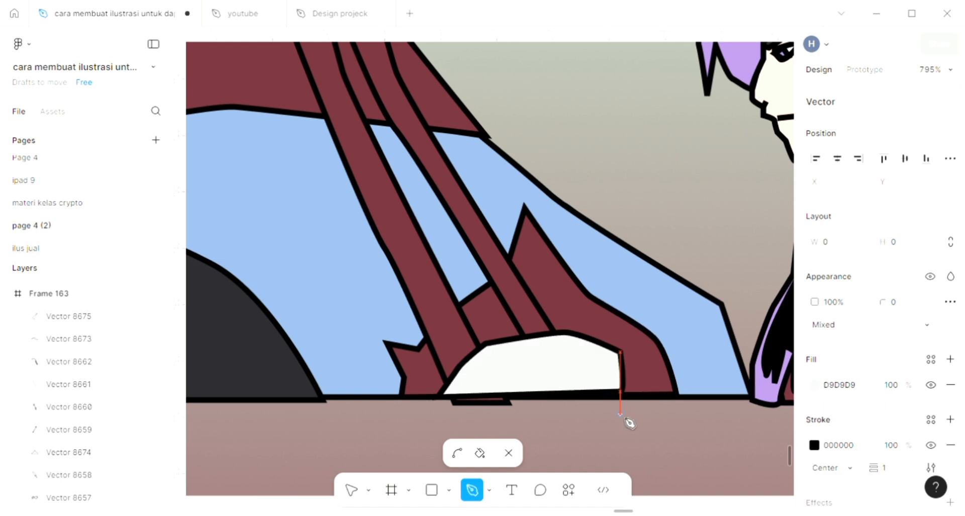
{"action": "key", "text": "Escape"}
{"action": "key", "text": "Escape"}
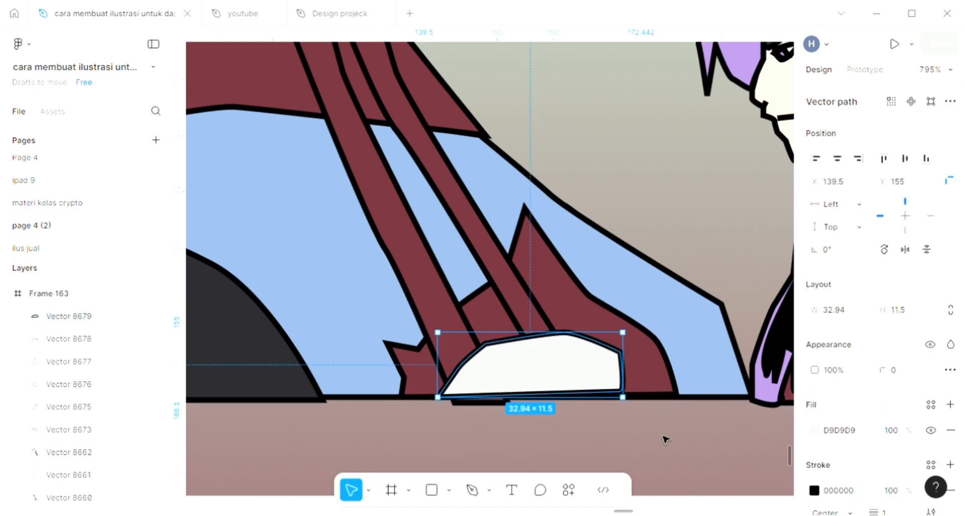
- Sample the light blue 8BAAD2 into the rock shape, send it backward five levels behind the straps, and deselect
{"action": "scroll", "coordinate": [666, 439], "scroll_direction": "down", "scroll_amount": 3}
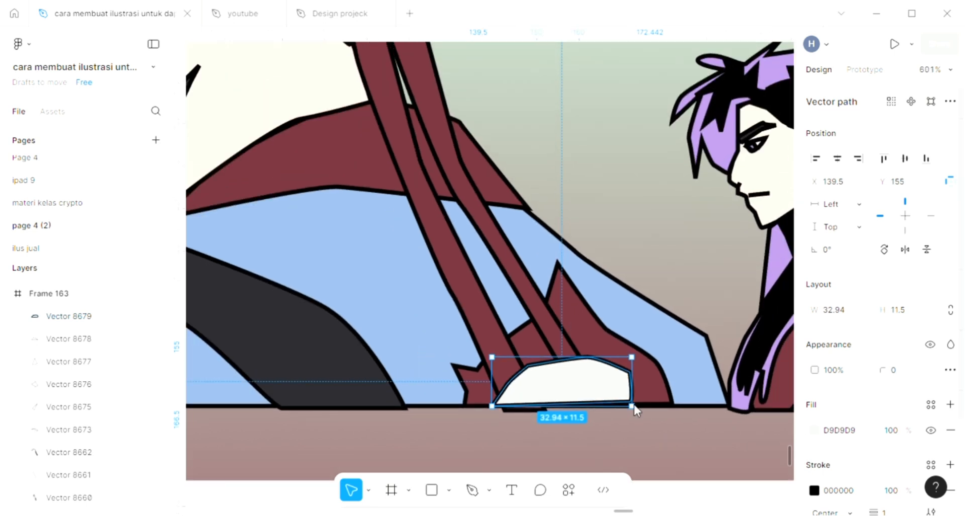
{"action": "key", "text": "i"}
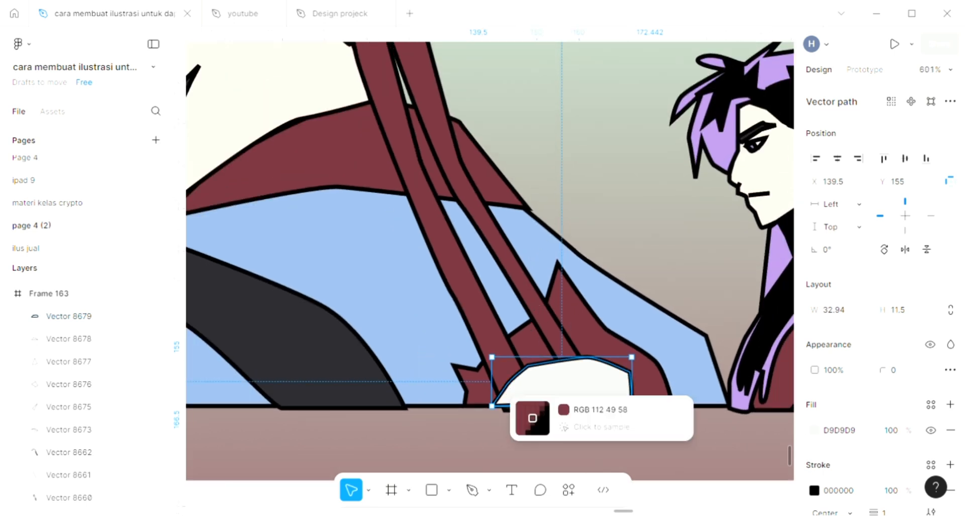
{"action": "left_click", "coordinate": [688, 383]}
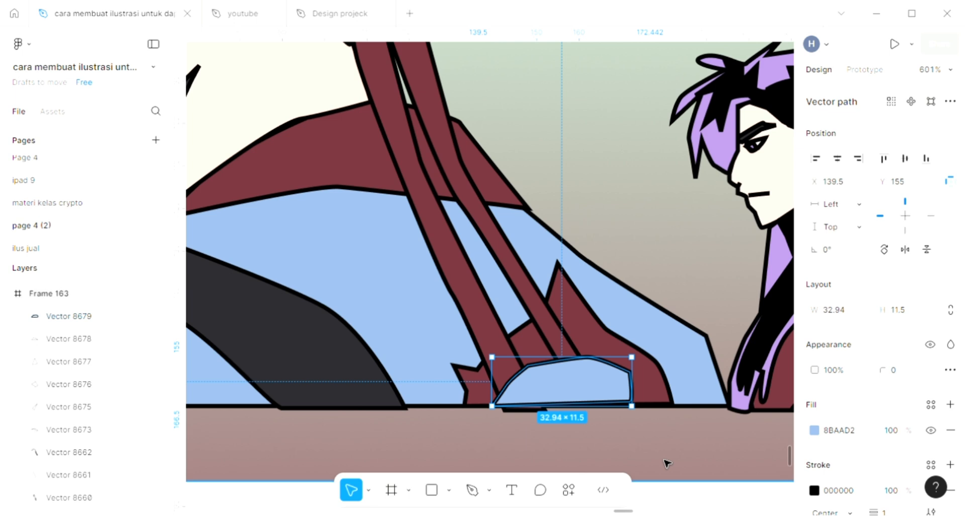
{"action": "key", "text": "ctrl+bracketleft"}
{"action": "key", "text": "ctrl+bracketleft"}
{"action": "key", "text": "ctrl+bracketleft"}
{"action": "key", "text": "ctrl+bracketleft"}
{"action": "key", "text": "ctrl+bracketleft"}
{"action": "key", "text": "ctrl+bracketleft"}
{"action": "key", "text": "ctrl+bracketleft"}
{"action": "key", "text": "ctrl+bracketleft"}
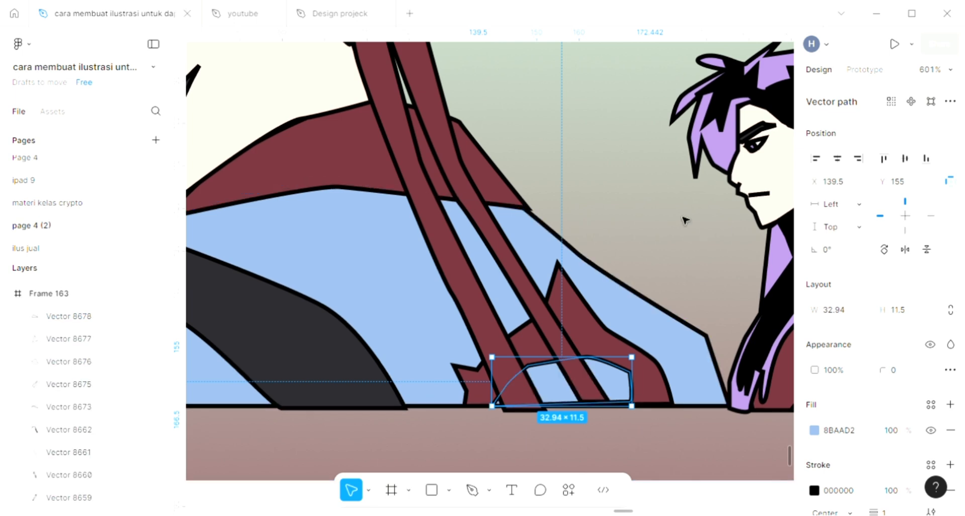
{"action": "key", "text": "Escape"}
- Draw a small closed iris shape inside the left character's eye with the Pen tool
{"action": "scroll", "coordinate": [683, 220], "scroll_direction": "down", "scroll_amount": 5}
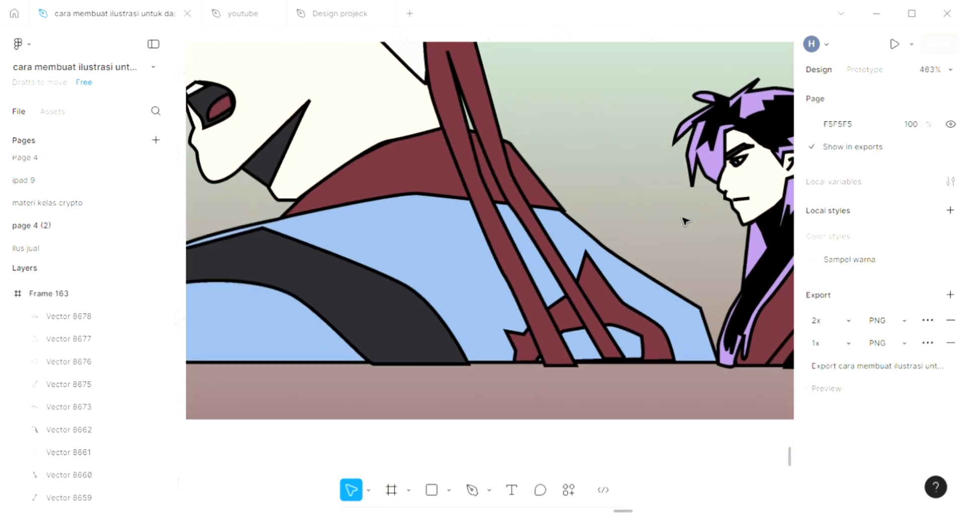
{"action": "scroll", "coordinate": [684, 219], "scroll_direction": "up", "scroll_amount": 2}
{"action": "scroll", "coordinate": [683, 219], "scroll_direction": "left", "scroll_amount": 5}
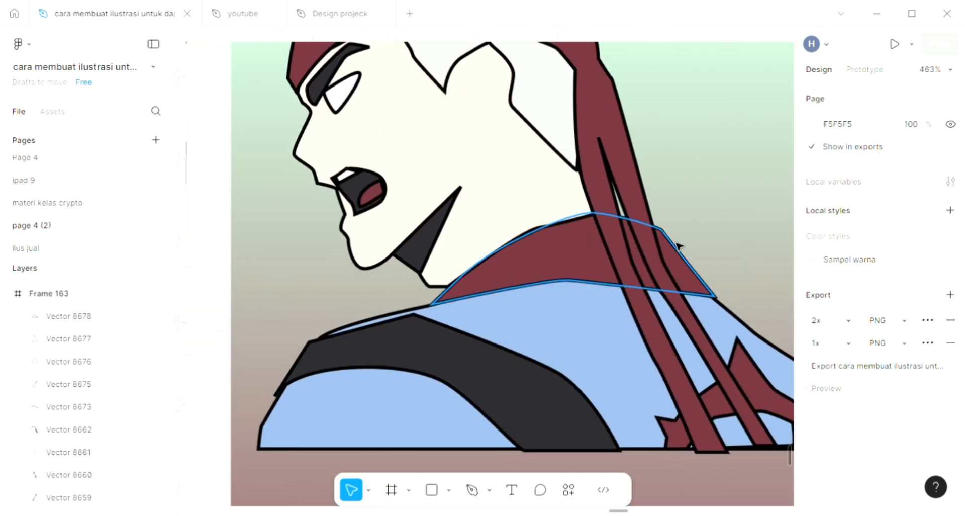
{"action": "scroll", "coordinate": [676, 246], "scroll_direction": "up", "scroll_amount": 1}
{"action": "scroll", "coordinate": [676, 246], "scroll_direction": "left", "scroll_amount": 2}
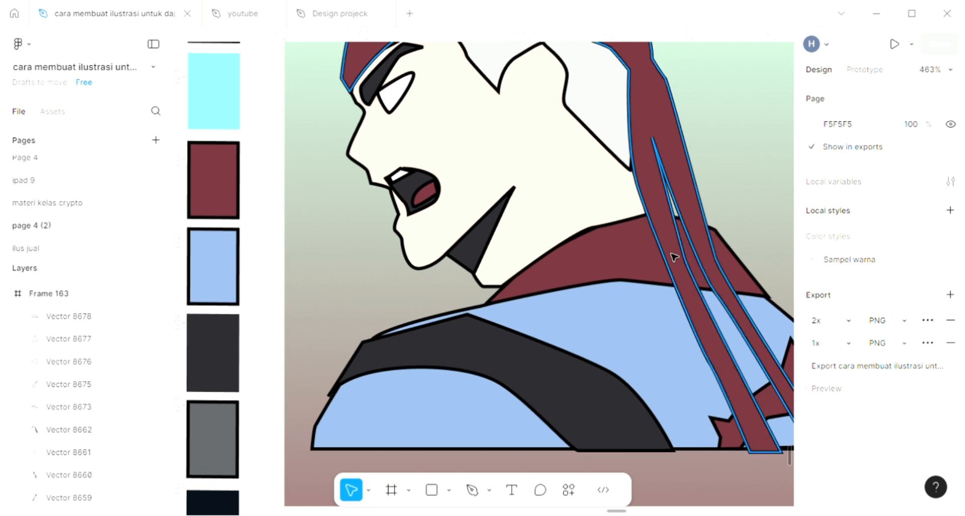
{"action": "scroll", "coordinate": [673, 257], "scroll_direction": "up", "scroll_amount": 2}
{"action": "scroll", "coordinate": [672, 255], "scroll_direction": "down", "scroll_amount": 1}
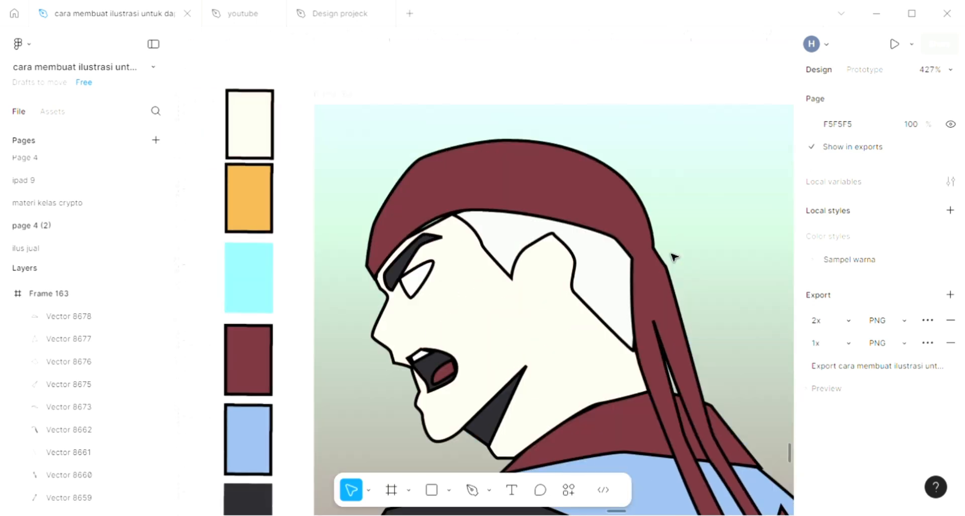
{"action": "left_click", "coordinate": [472, 497]}
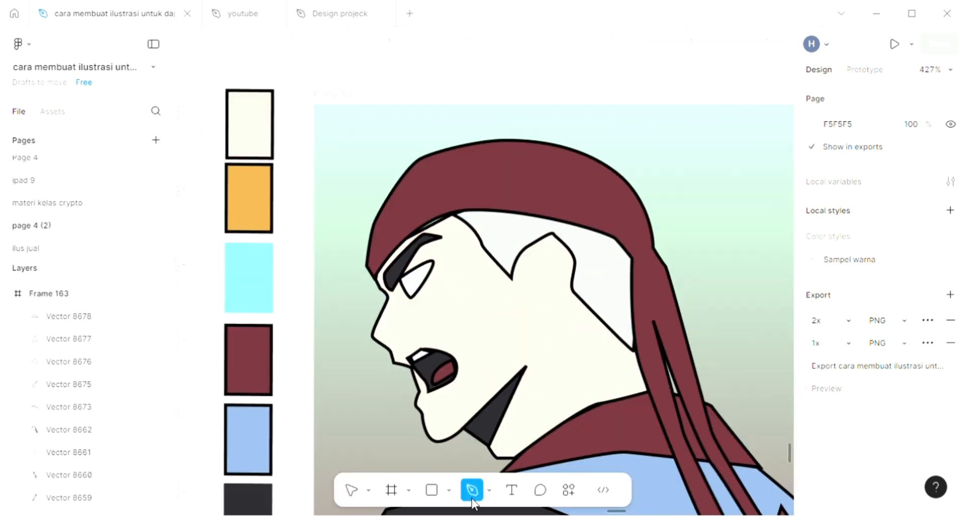
{"action": "scroll", "coordinate": [412, 281], "scroll_direction": "up", "scroll_amount": 5}
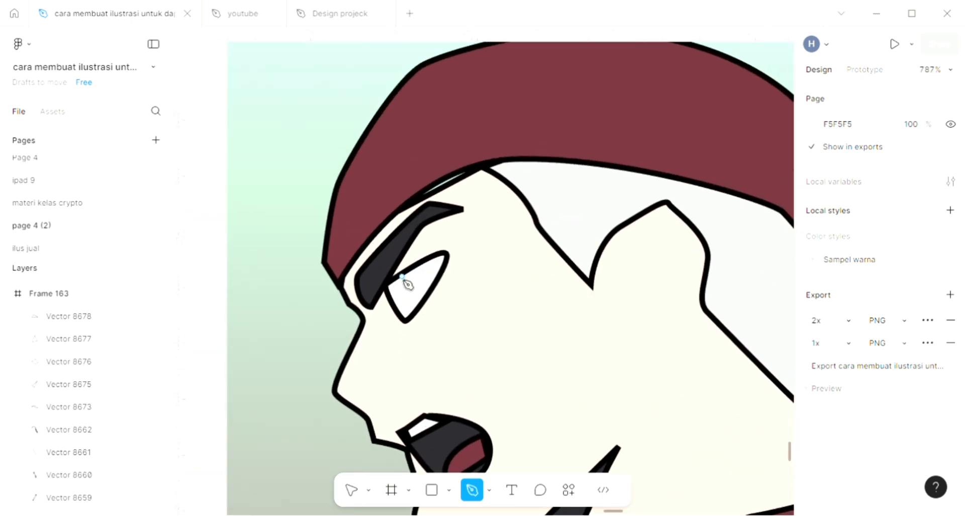
{"action": "left_click_drag", "start_coordinate": [421, 301], "coordinate": [422, 270]}
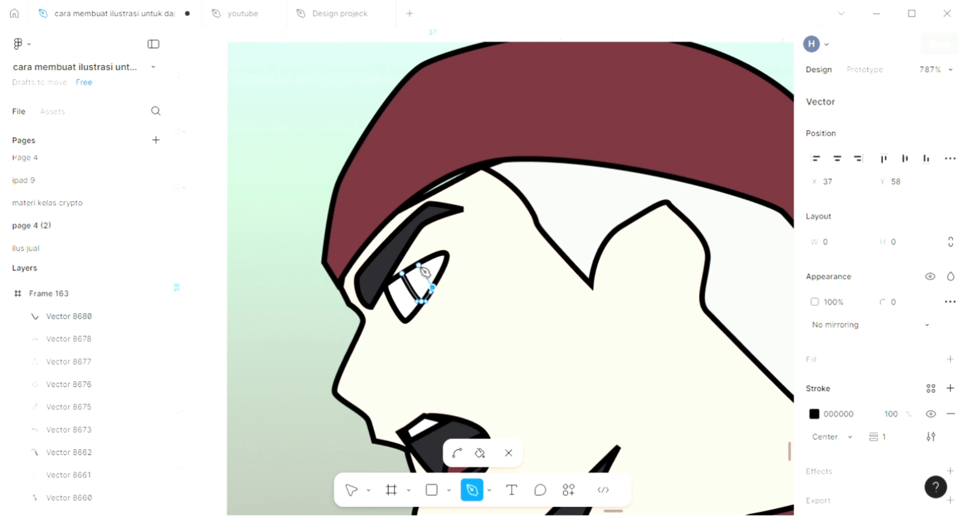
{"action": "left_click", "coordinate": [419, 264]}
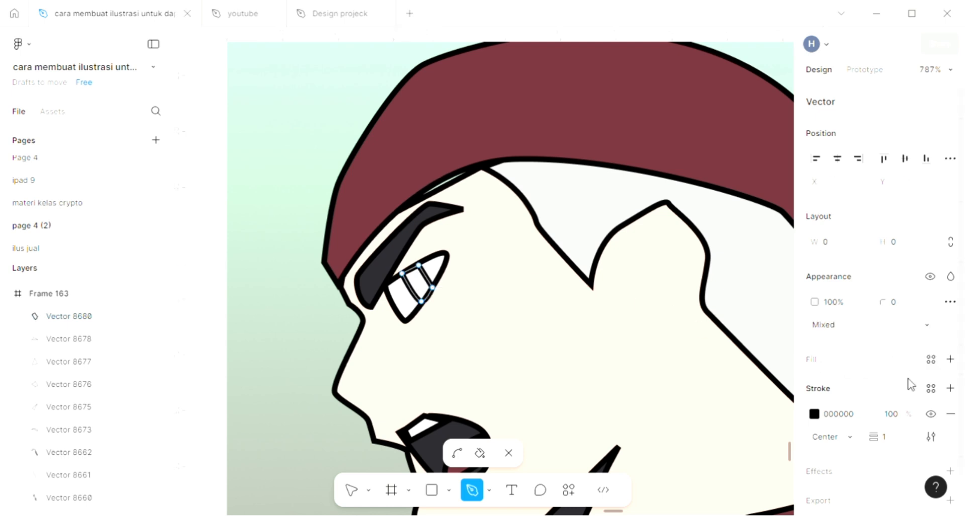
- Add a fill to the iris shape, sample light blue 8BAAD2 from the jacket, and deselect
{"action": "scroll", "coordinate": [633, 359], "scroll_direction": "down", "scroll_amount": 6}
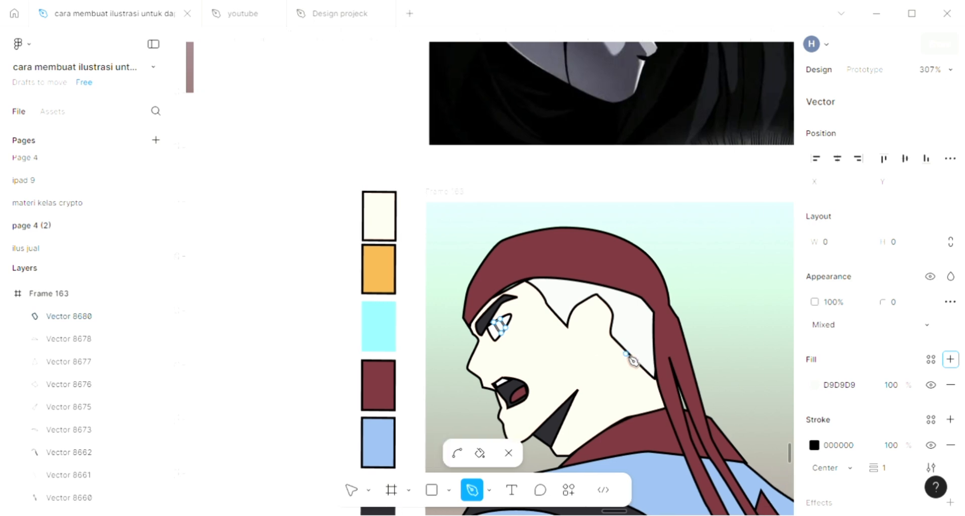
{"action": "key", "text": "i"}
{"action": "left_click", "coordinate": [659, 460]}
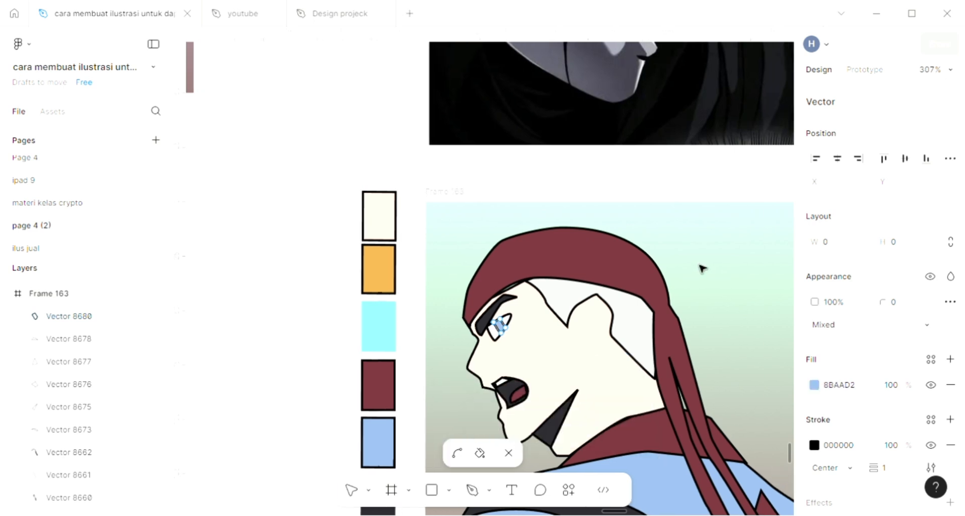
{"action": "key", "text": "Escape"}
{"action": "key", "text": "Escape"}
{"action": "key", "text": "Escape"}
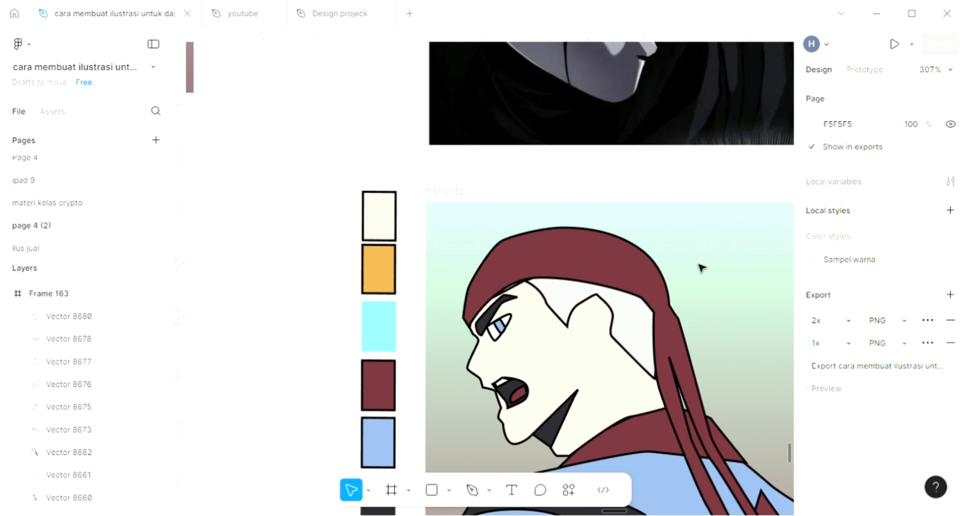
- Examine the coloured illustration of both characters across the whole frame
{"action": "scroll", "coordinate": [702, 267], "scroll_direction": "right", "scroll_amount": 1}
{"action": "scroll", "coordinate": [702, 268], "scroll_direction": "right", "scroll_amount": 5}
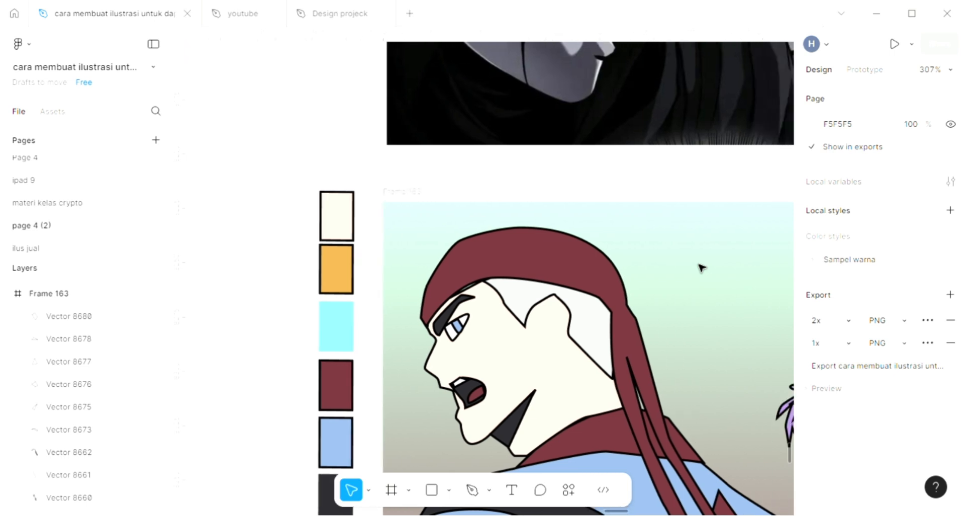
{"action": "scroll", "coordinate": [702, 267], "scroll_direction": "right", "scroll_amount": 4}
{"action": "scroll", "coordinate": [702, 267], "scroll_direction": "down", "scroll_amount": 8}
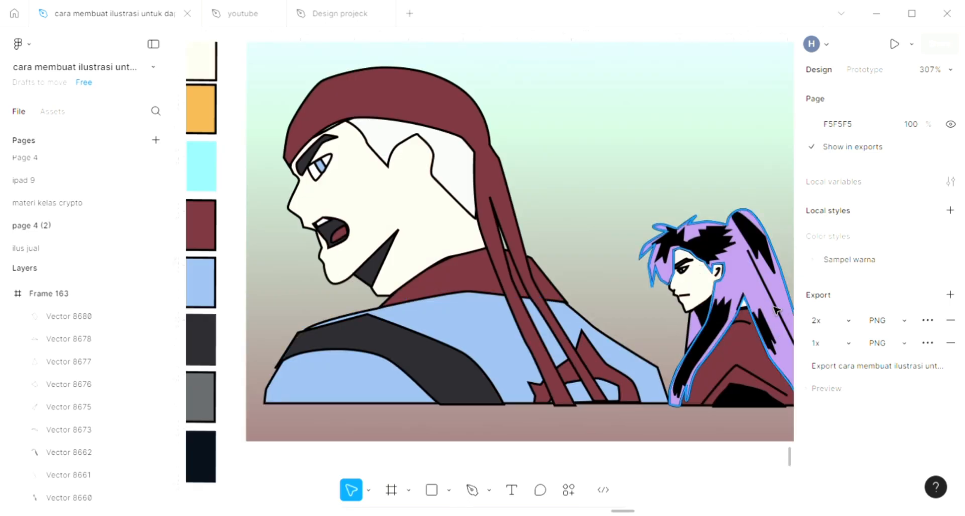
{"action": "scroll", "coordinate": [717, 347], "scroll_direction": "up", "scroll_amount": 5}
{"action": "left_click", "coordinate": [709, 352]}
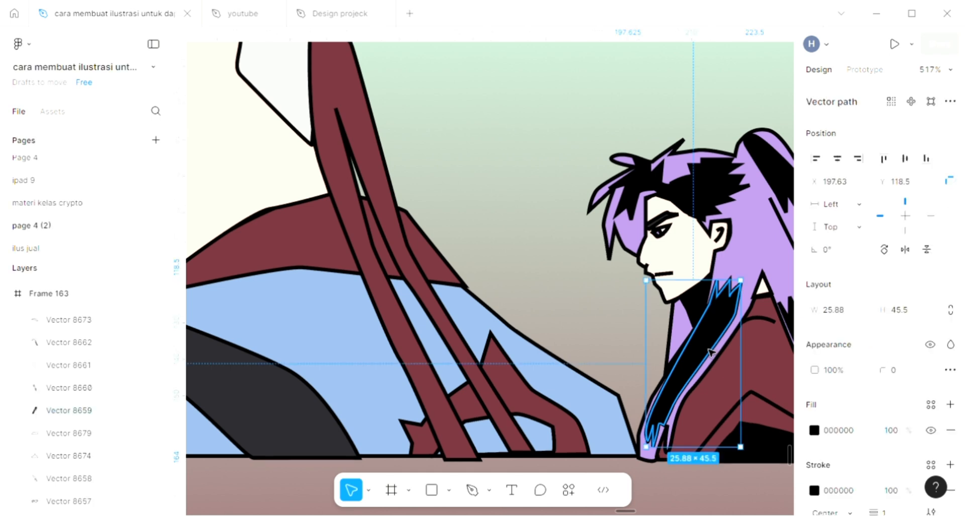
{"action": "left_click_drag", "start_coordinate": [714, 354], "coordinate": [713, 352]}
{"action": "key", "text": "Escape"}
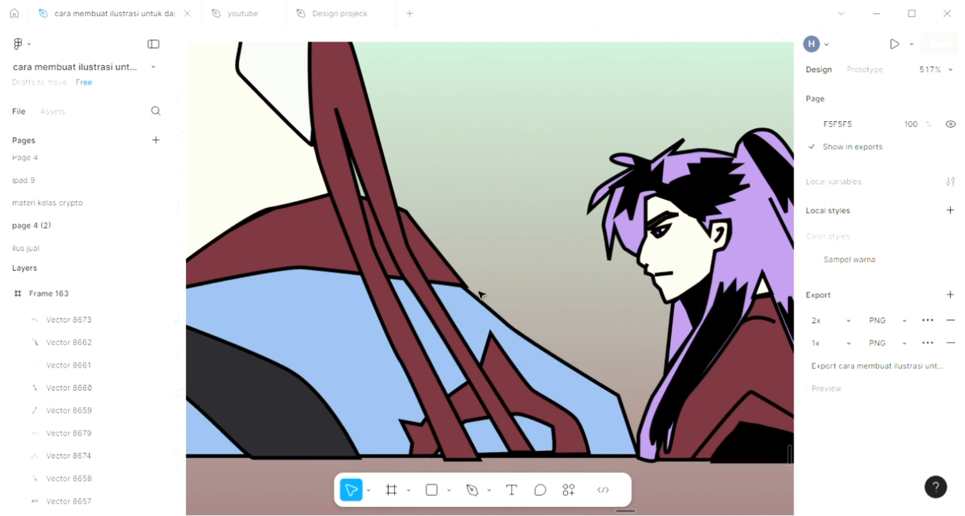
{"action": "scroll", "coordinate": [478, 291], "scroll_direction": "down", "scroll_amount": 3}
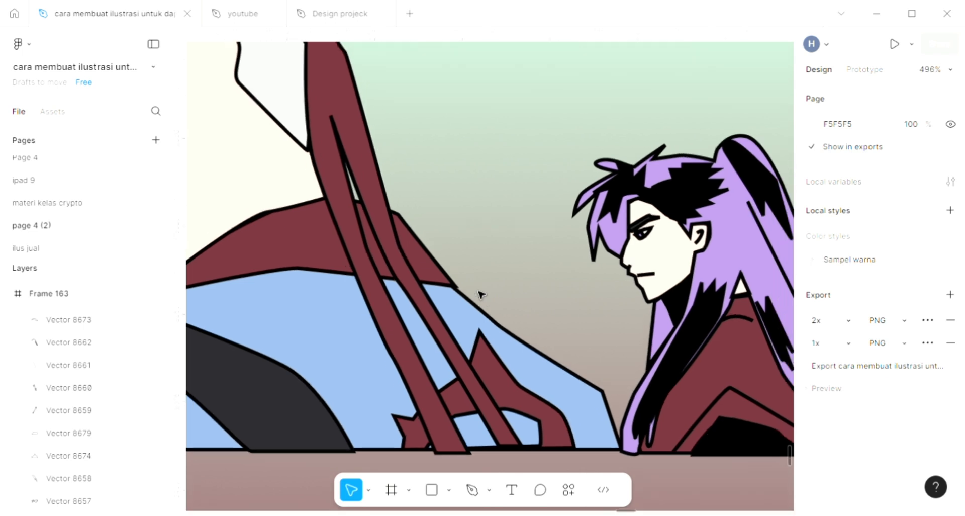
{"action": "scroll", "coordinate": [478, 291], "scroll_direction": "down", "scroll_amount": 3}
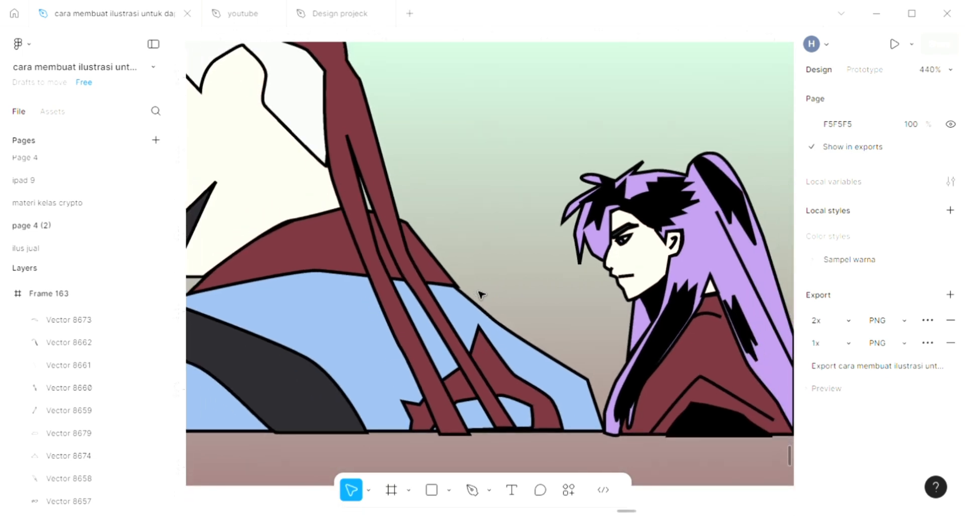
{"action": "scroll", "coordinate": [480, 293], "scroll_direction": "down", "scroll_amount": 4}
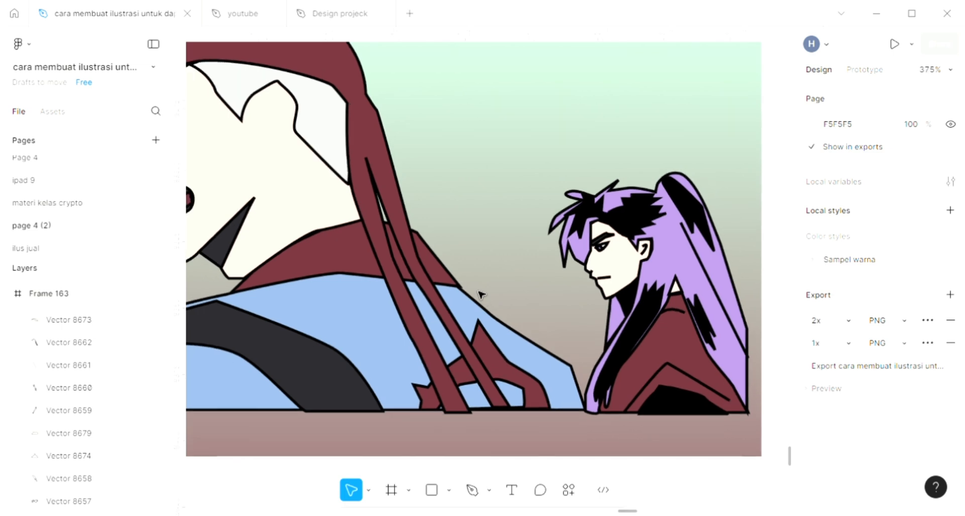
{"action": "scroll", "coordinate": [480, 293], "scroll_direction": "down", "scroll_amount": 2}
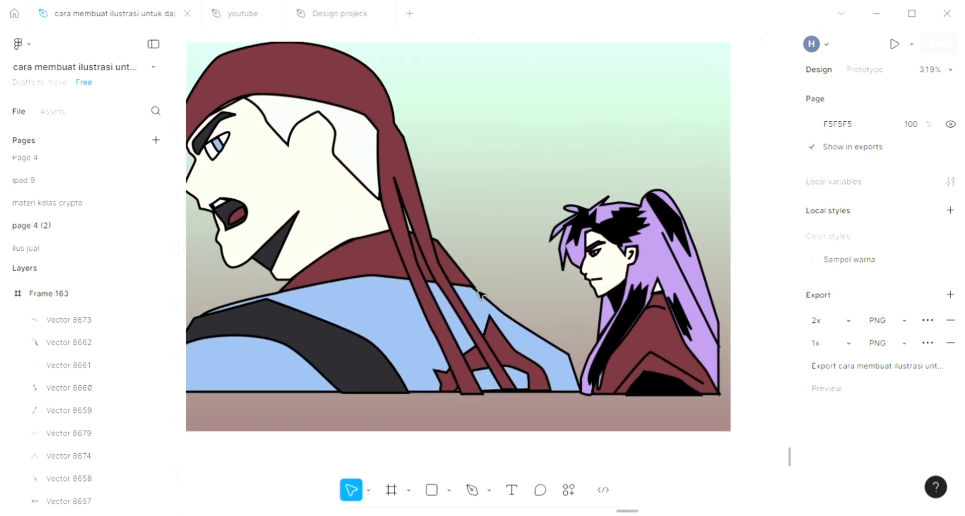
{"action": "scroll", "coordinate": [479, 293], "scroll_direction": "up", "scroll_amount": 2}
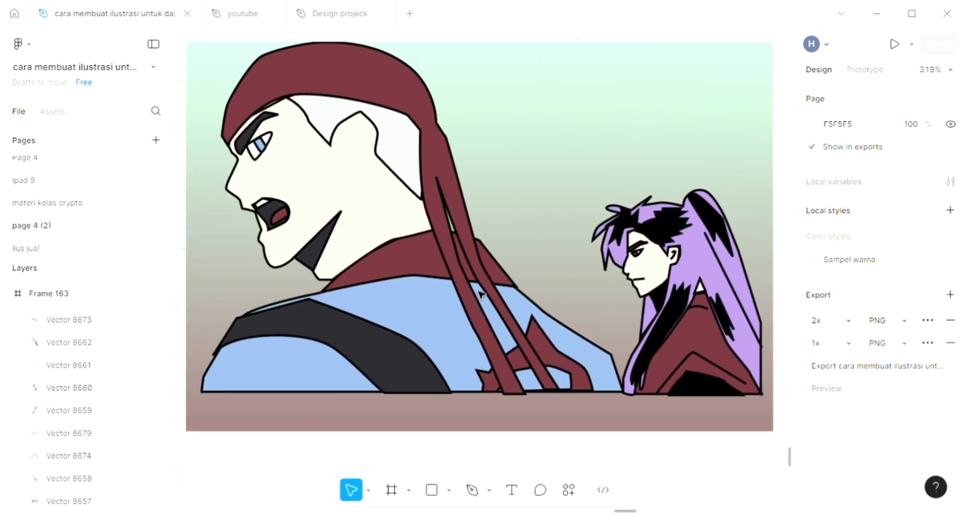
{"action": "scroll", "coordinate": [480, 293], "scroll_direction": "up", "scroll_amount": 3}
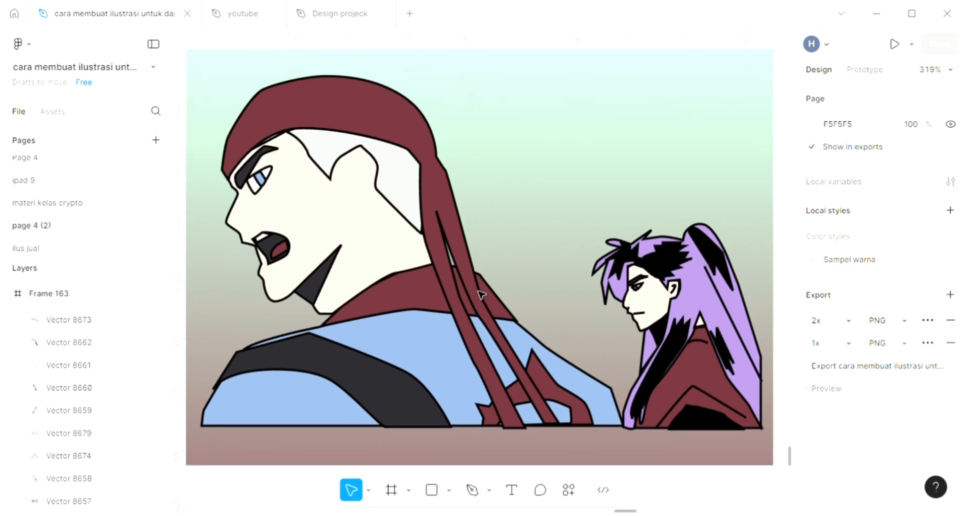
{"action": "scroll", "coordinate": [482, 295], "scroll_direction": "left", "scroll_amount": 1}
{"action": "scroll", "coordinate": [481, 295], "scroll_direction": "right", "scroll_amount": 1}
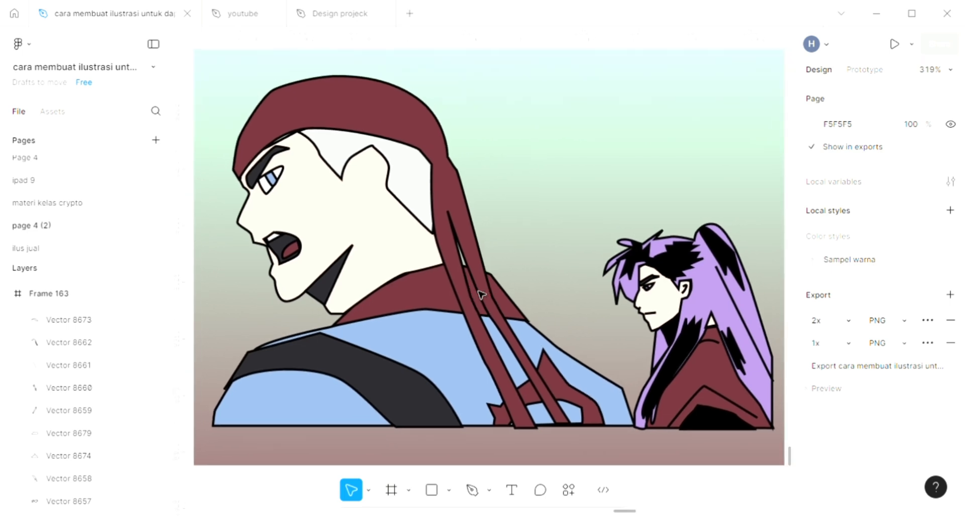